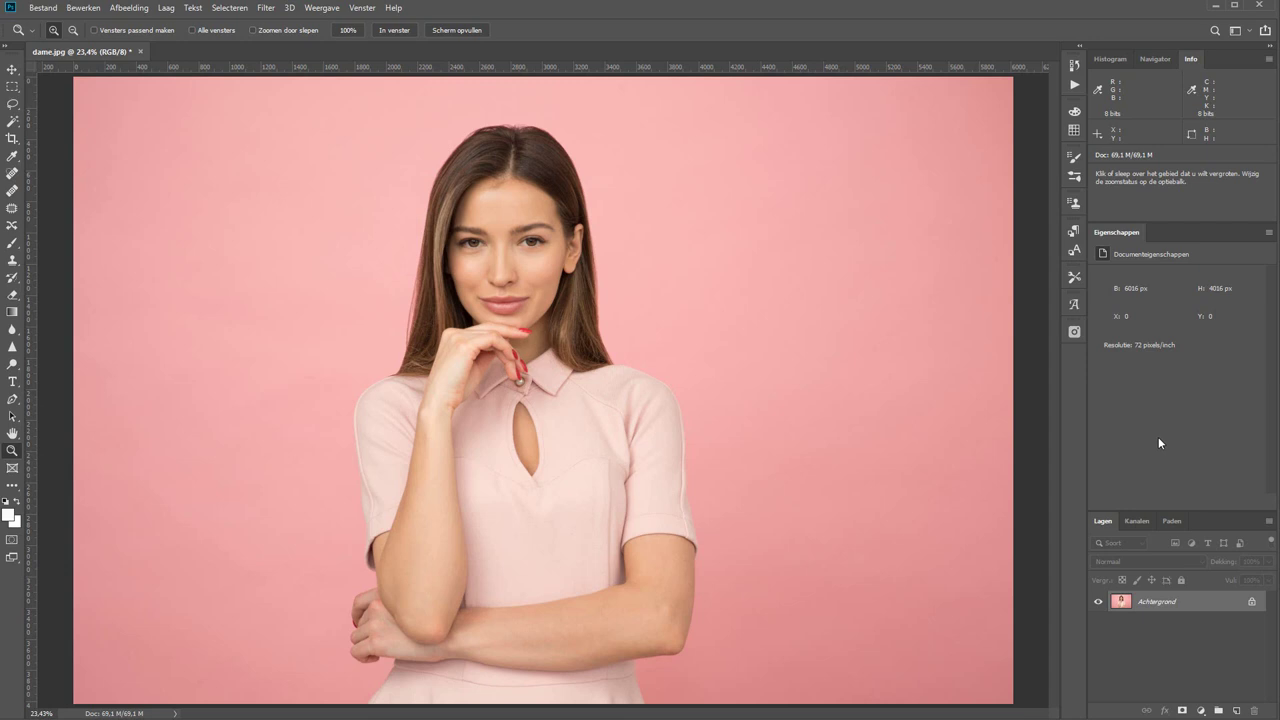
- Select the woman with Select Subject (Onderwerp selecteren), then zoom in on her hand
key("w")
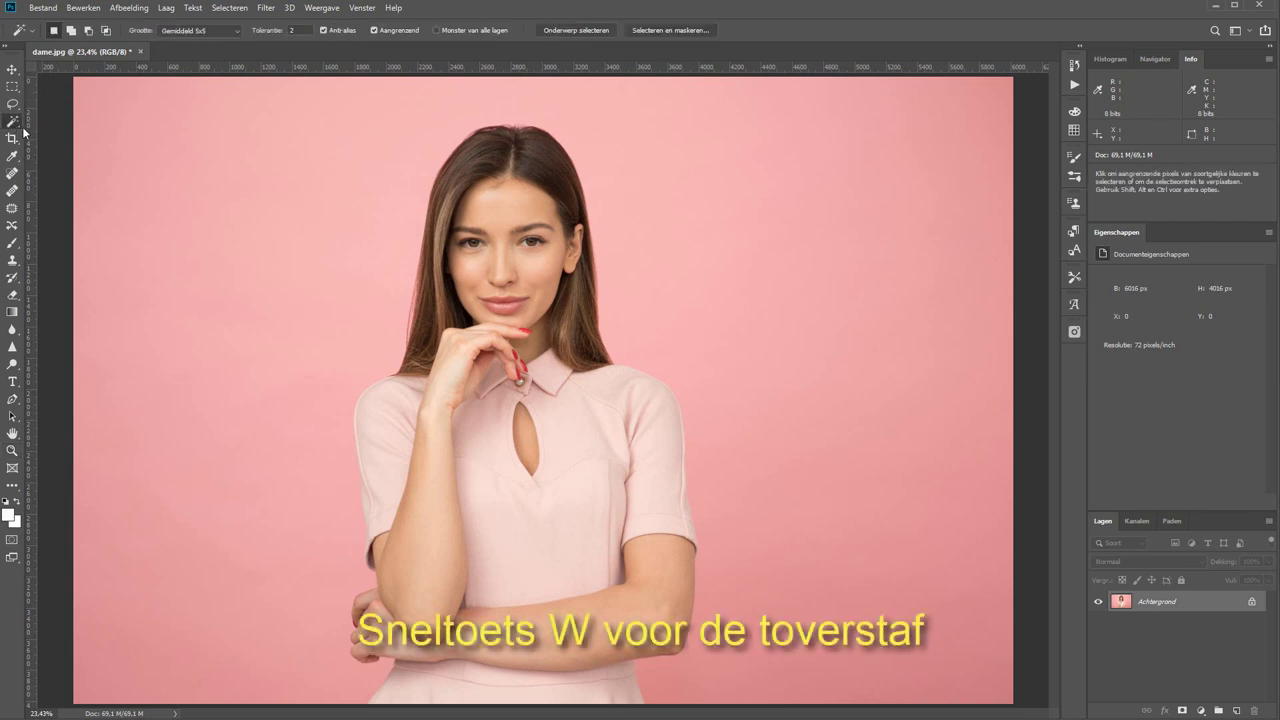
left_click(569, 32)
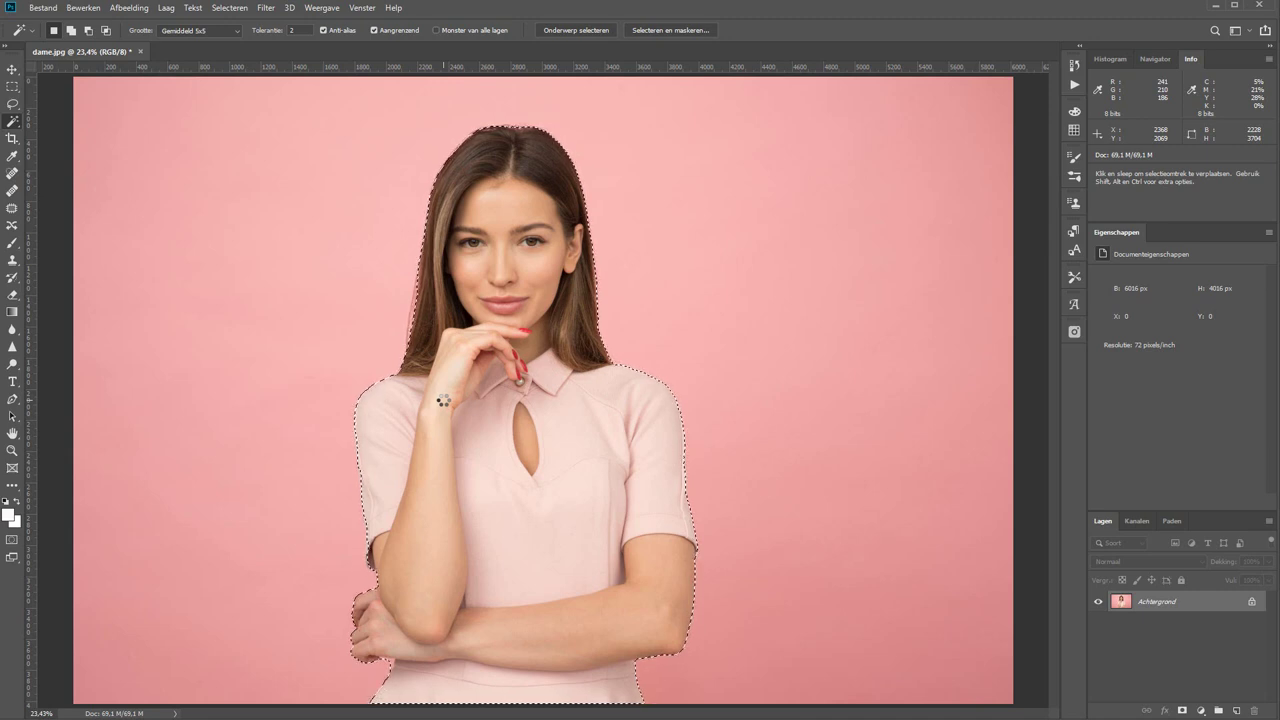
left_click(12, 450)
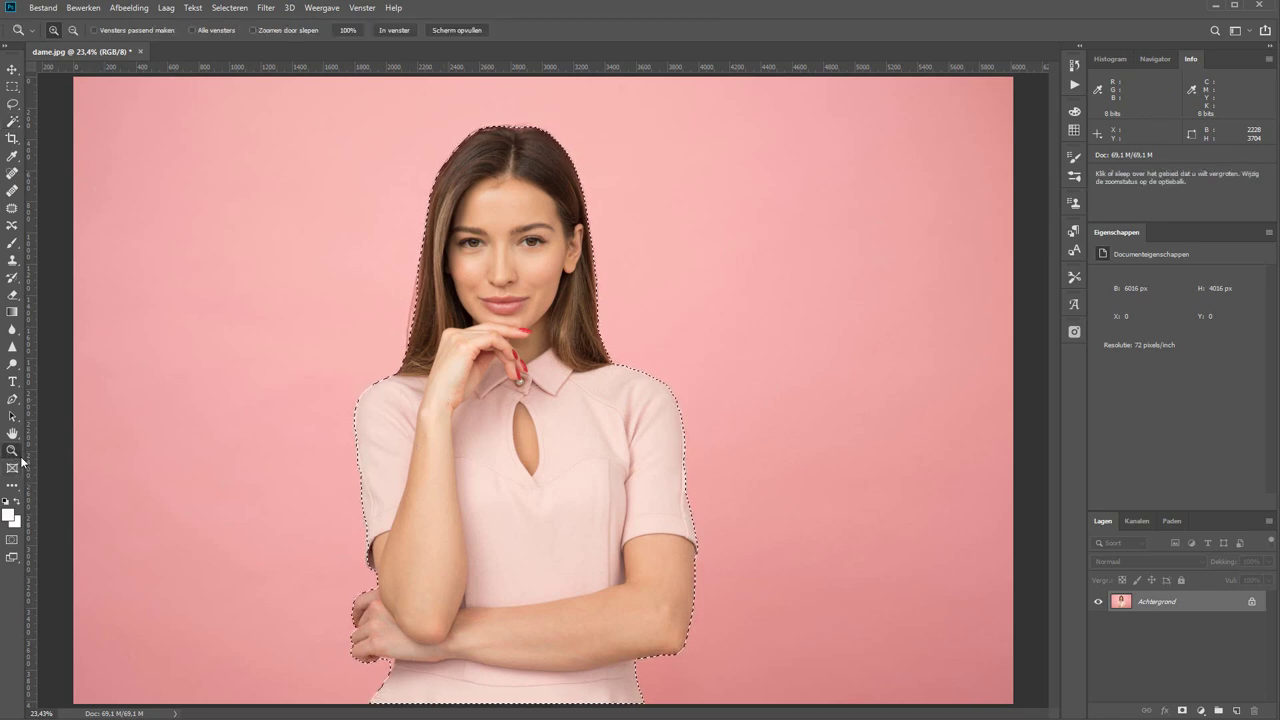
left_click_drag(304, 626, 497, 705)
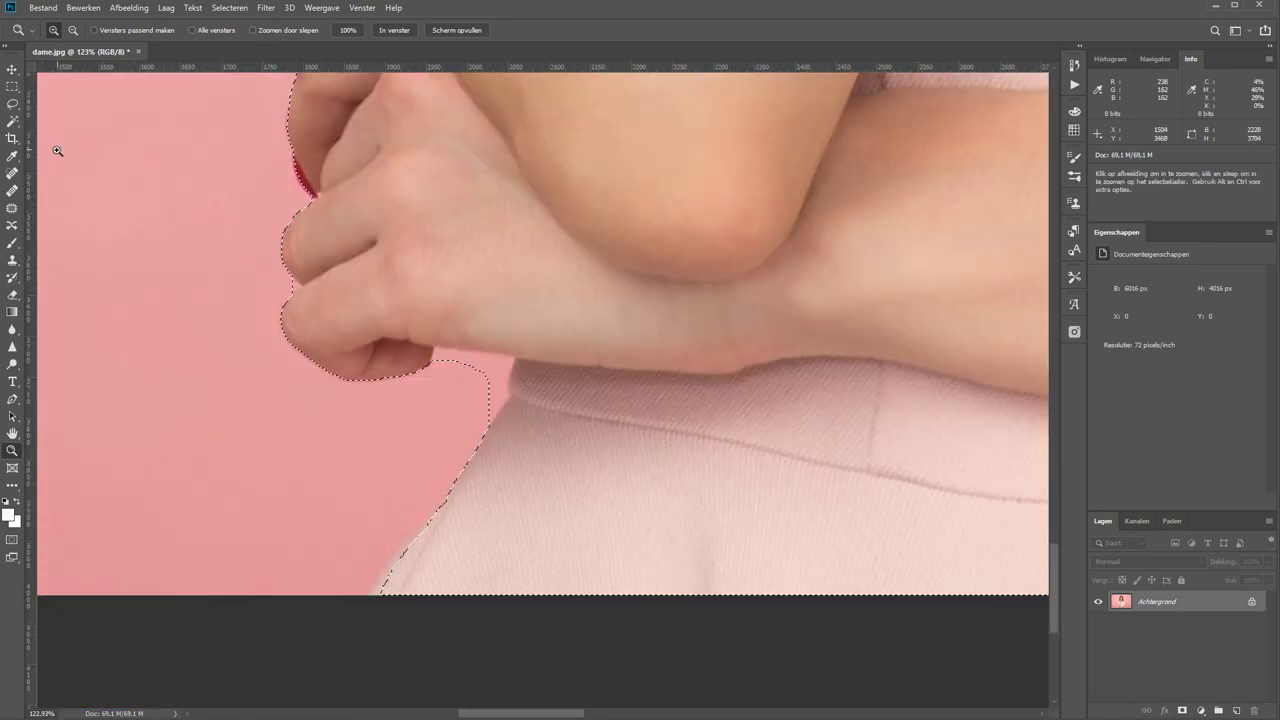
- With Quick Selection, add the knuckles and the hand's lower edge to the selection
left_click(12, 121)
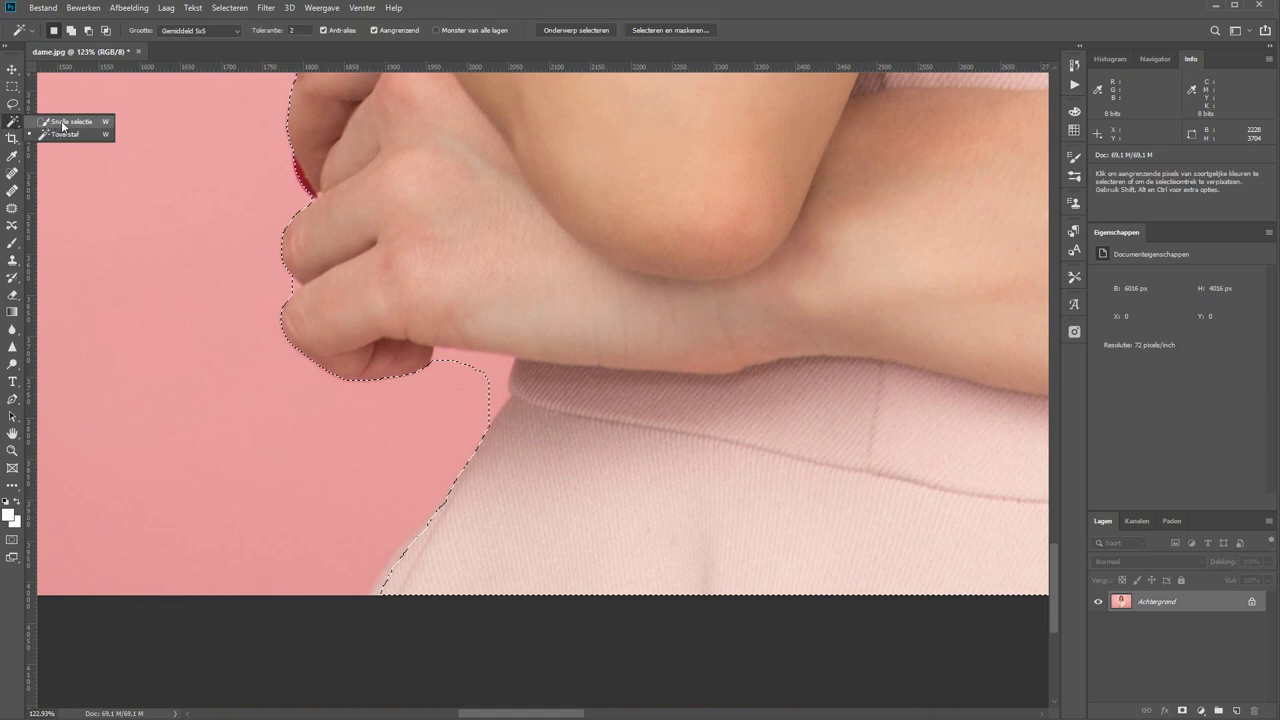
left_click(62, 123)
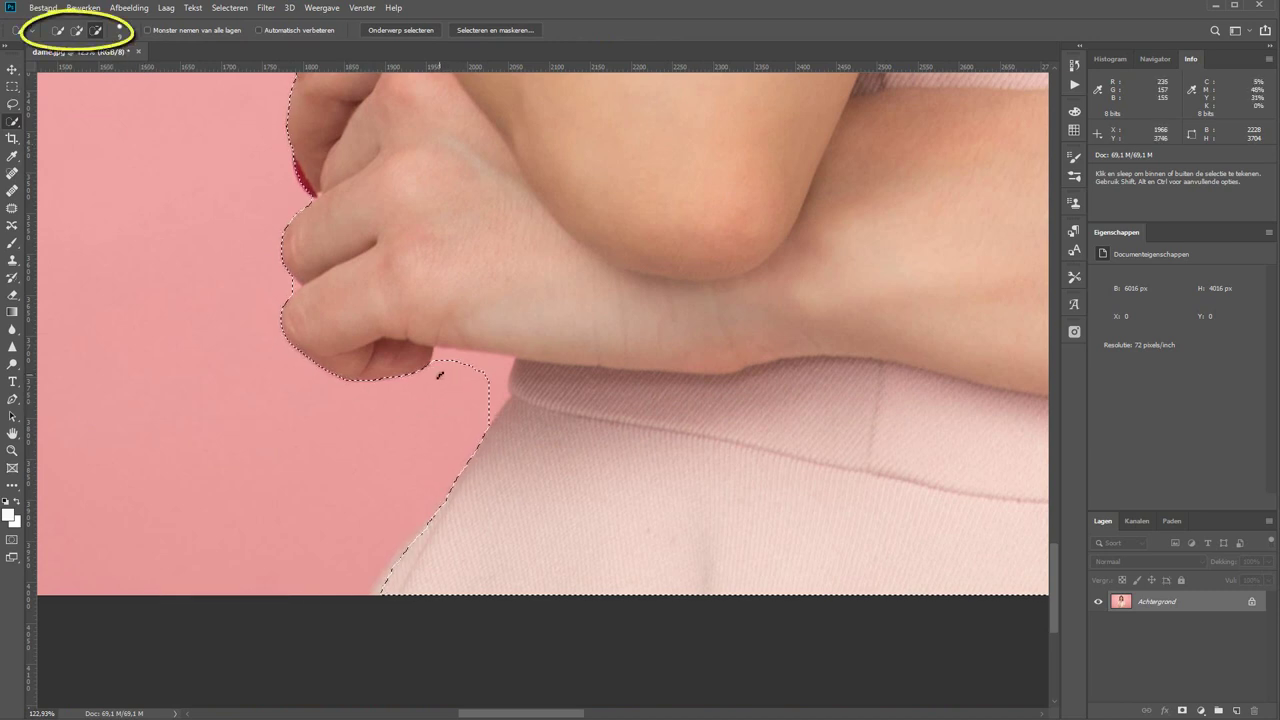
mouse_move(445, 358)
left_mouse_down()
mouse_move(467, 354)
mouse_move(492, 393)
left_mouse_up()
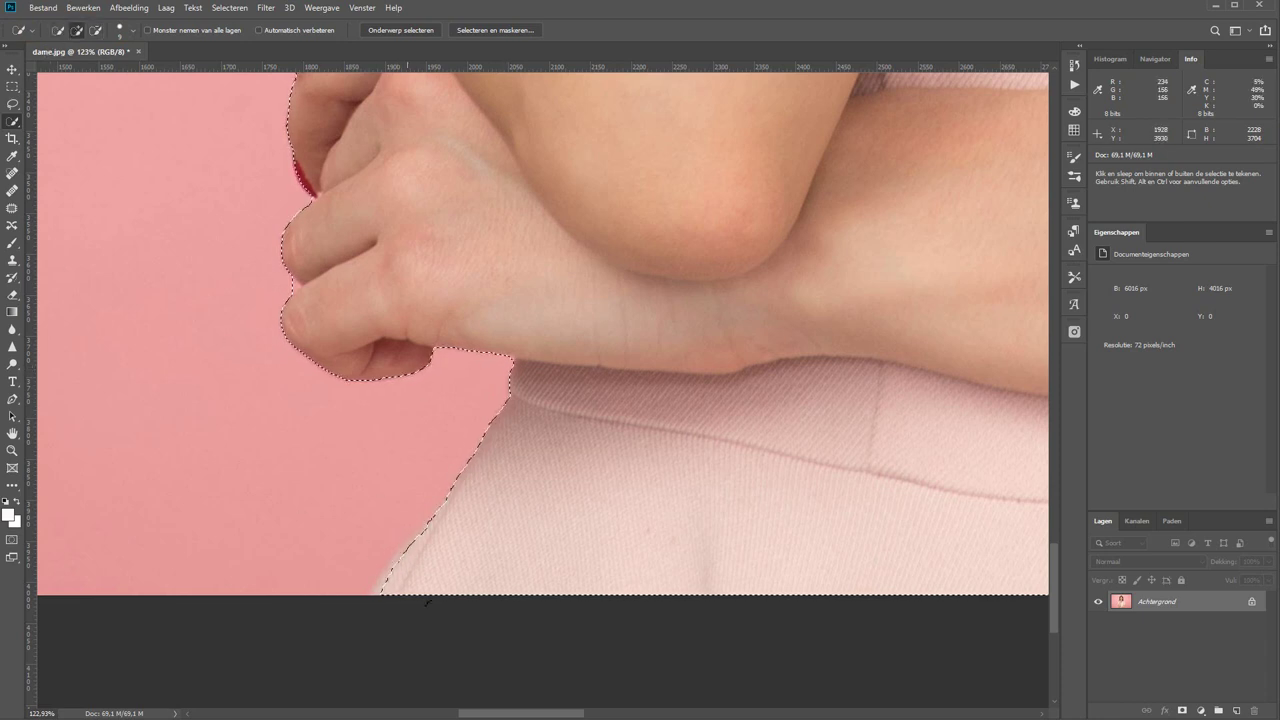
left_click_drag(412, 553, 396, 562)
left_click(381, 588)
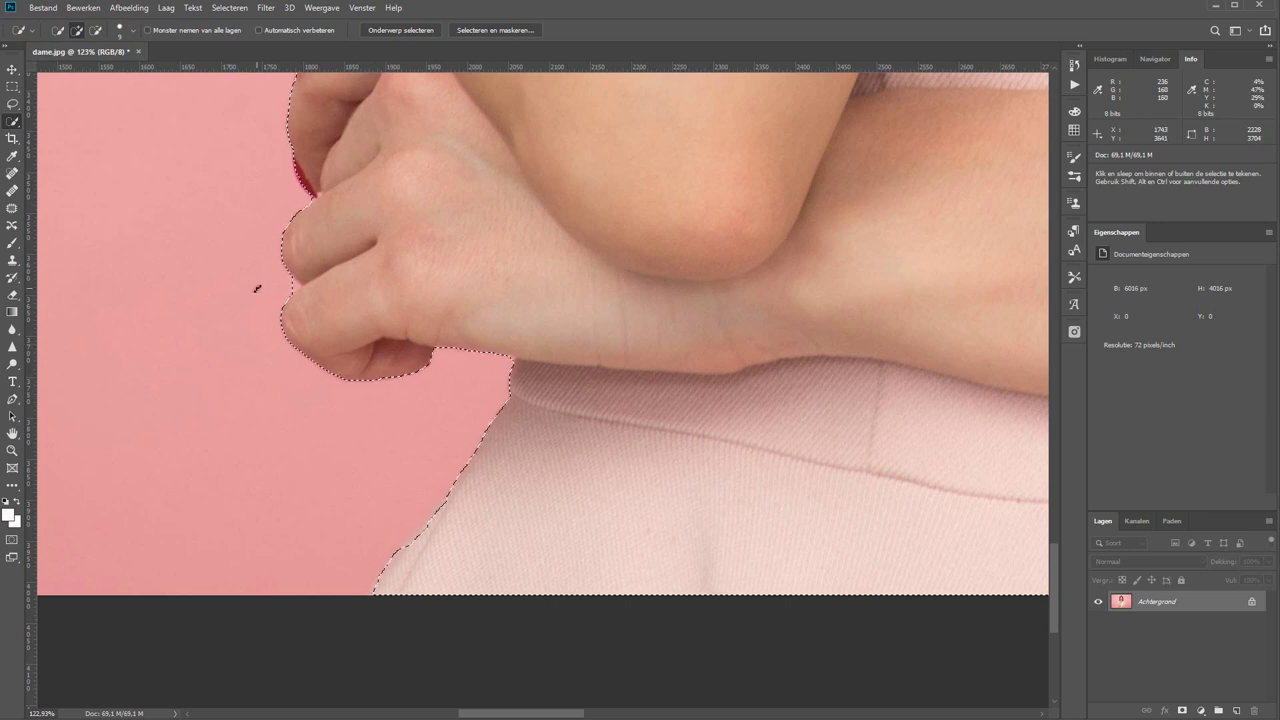
key("alt")
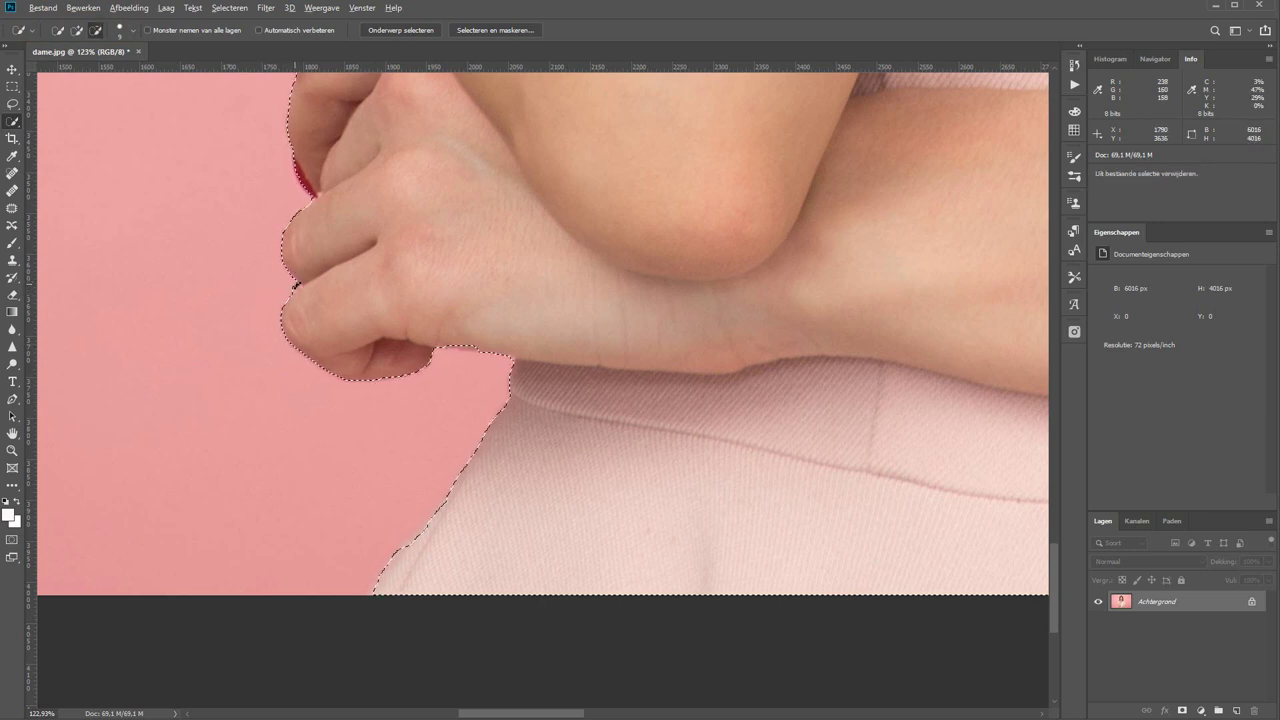
- Subtract stray background along the sleeve, then pan over the forearm, hair and forehead
left_click_drag(334, 191, 300, 474)
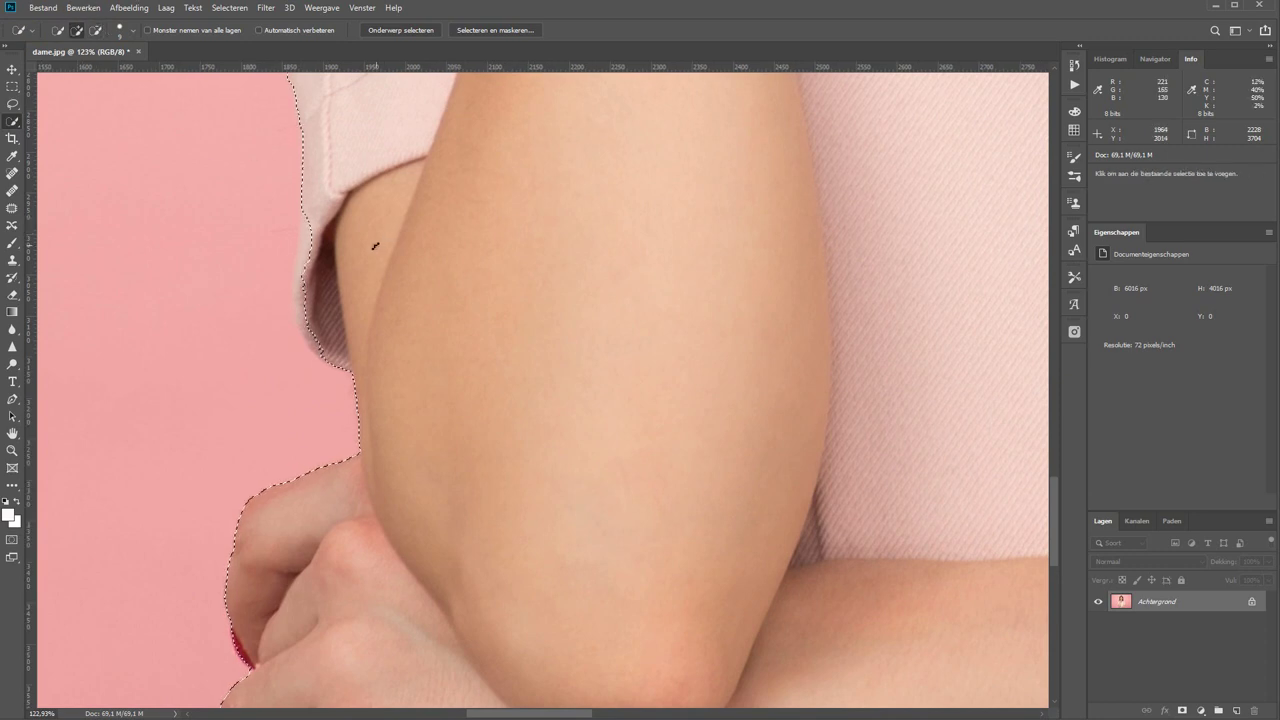
left_click_drag(308, 238, 304, 250)
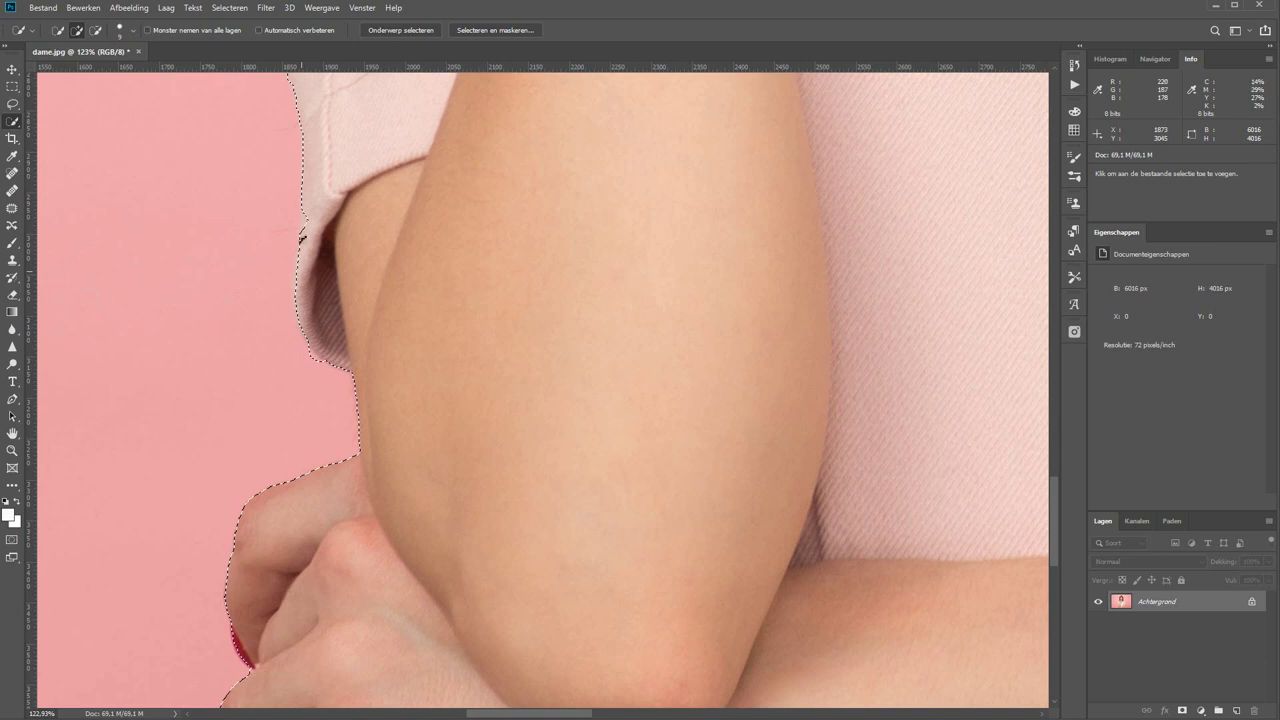
key("alt")
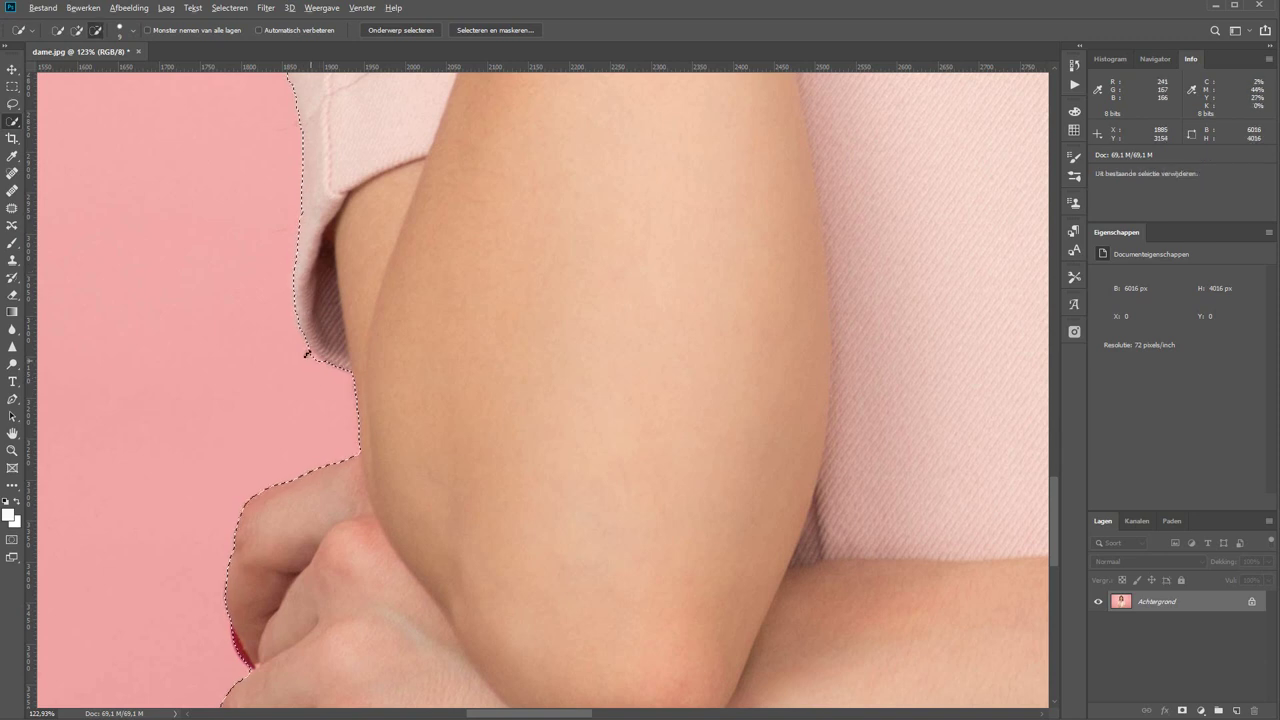
left_click_drag(343, 229, 343, 508)
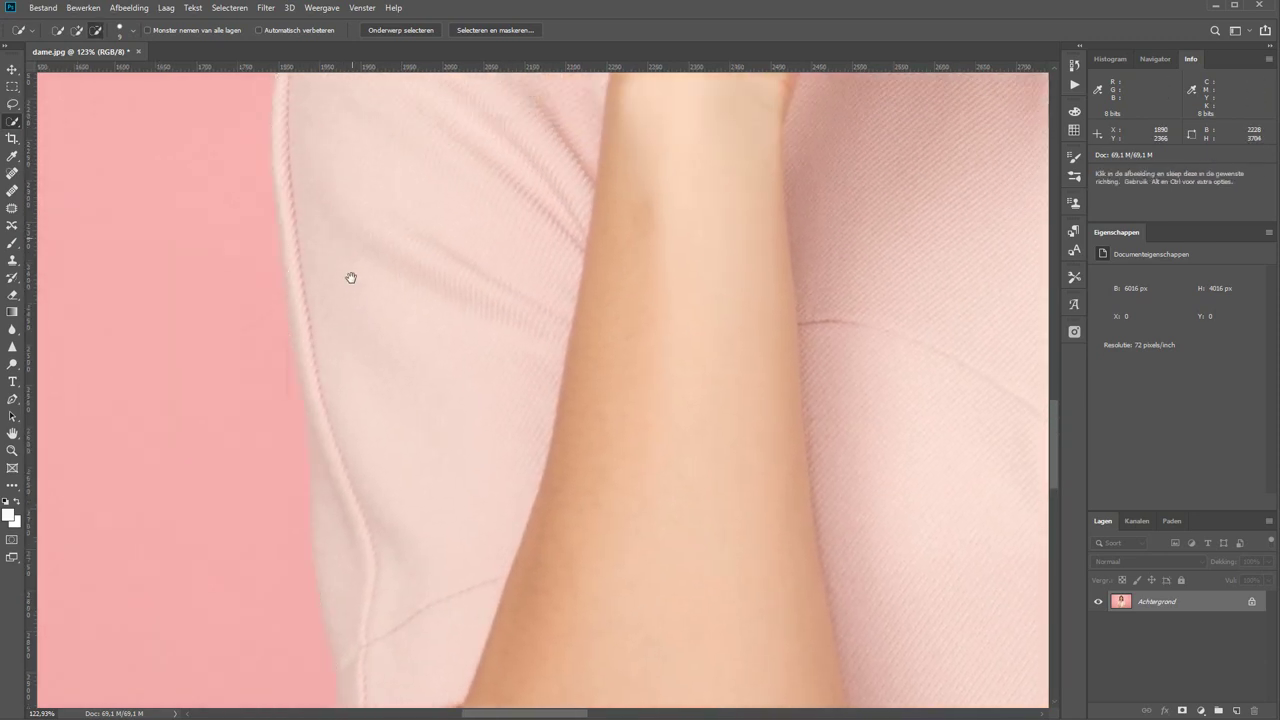
left_click_drag(351, 278, 315, 571)
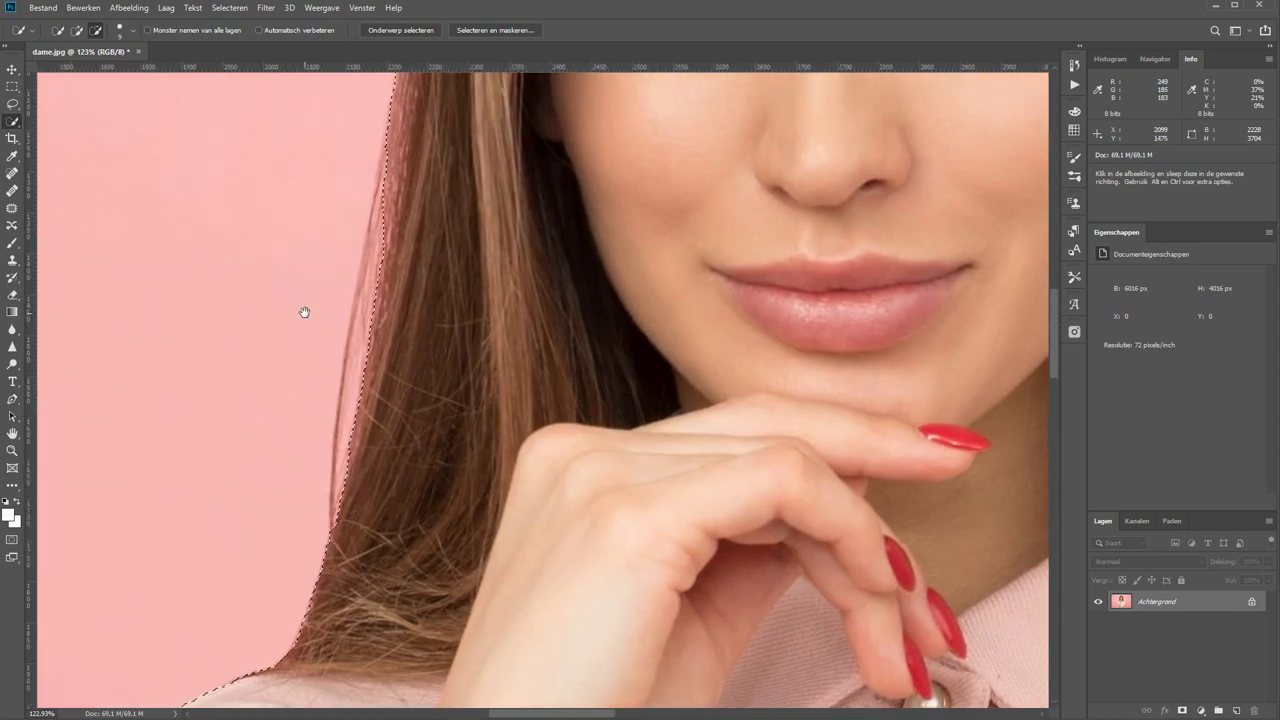
left_click_drag(303, 309, 310, 440)
left_click_drag(386, 251, 294, 537)
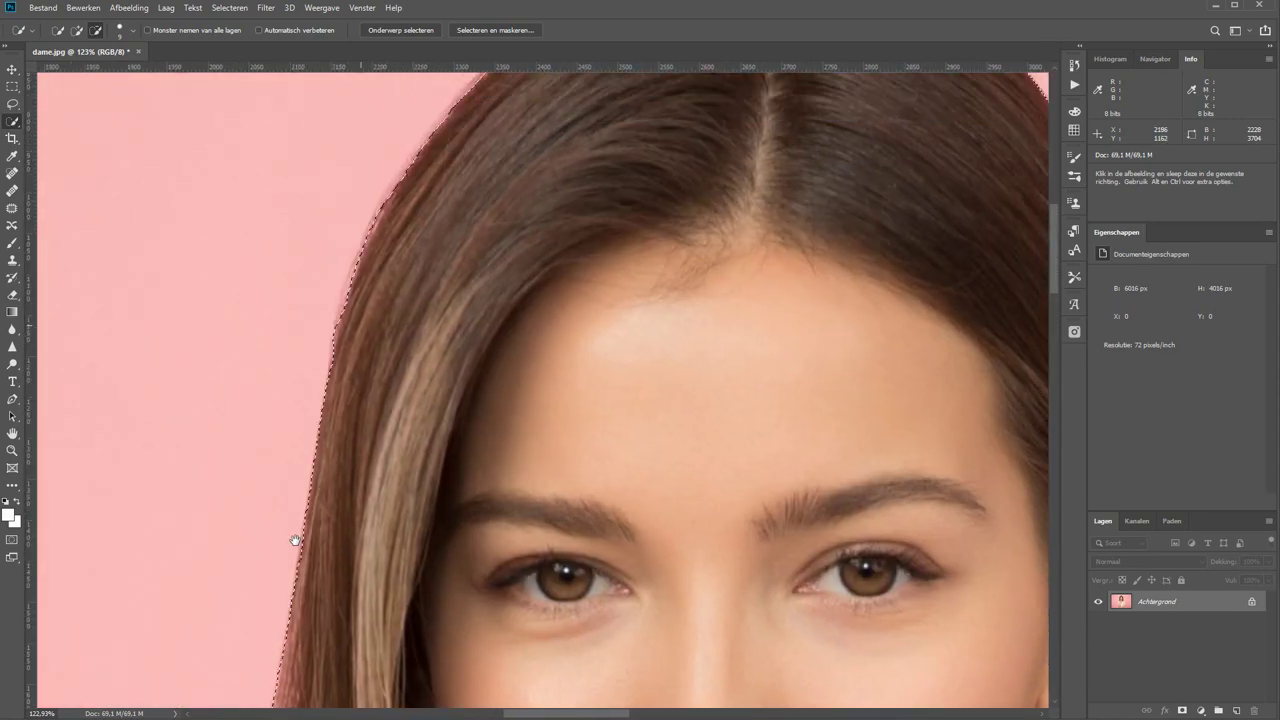
- Pan around the head, shoulder, sleeve cuff and elbow, checking the selection edge
left_click_drag(354, 361, 380, 534)
left_click_drag(680, 483, 337, 206)
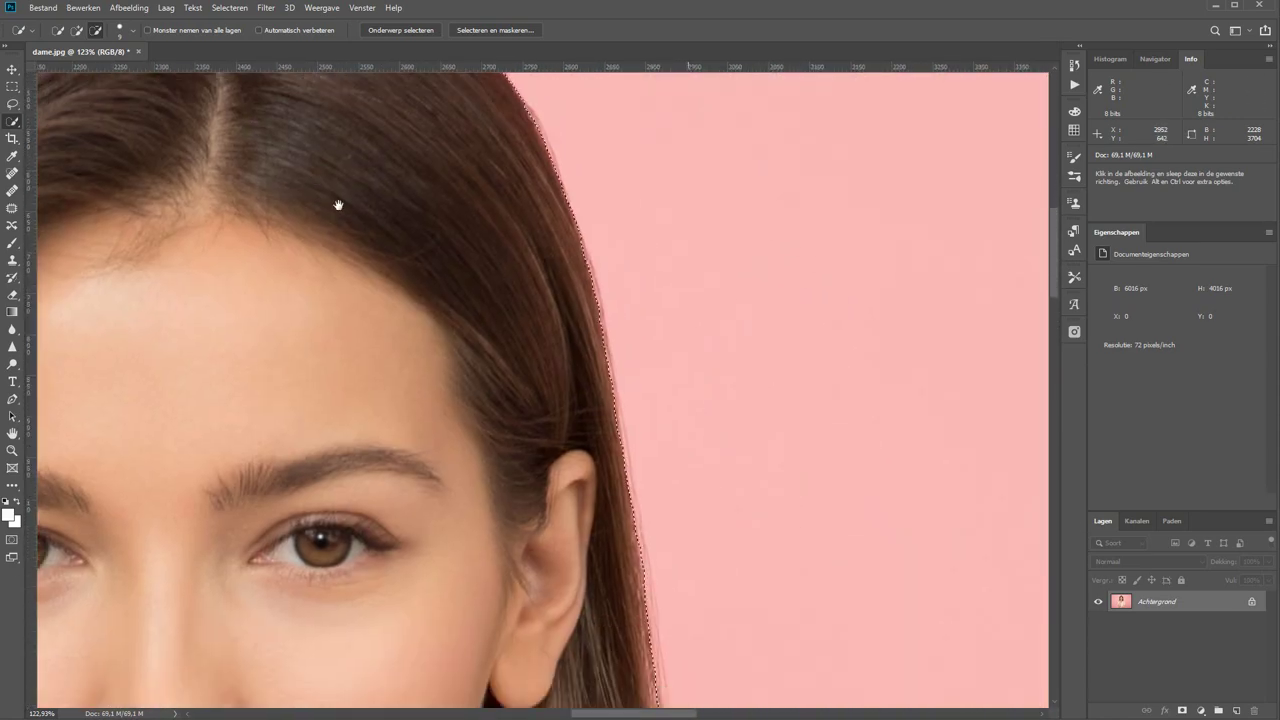
mouse_move(541, 507)
left_mouse_down()
mouse_move(469, 343)
mouse_move(449, 171)
left_mouse_up()
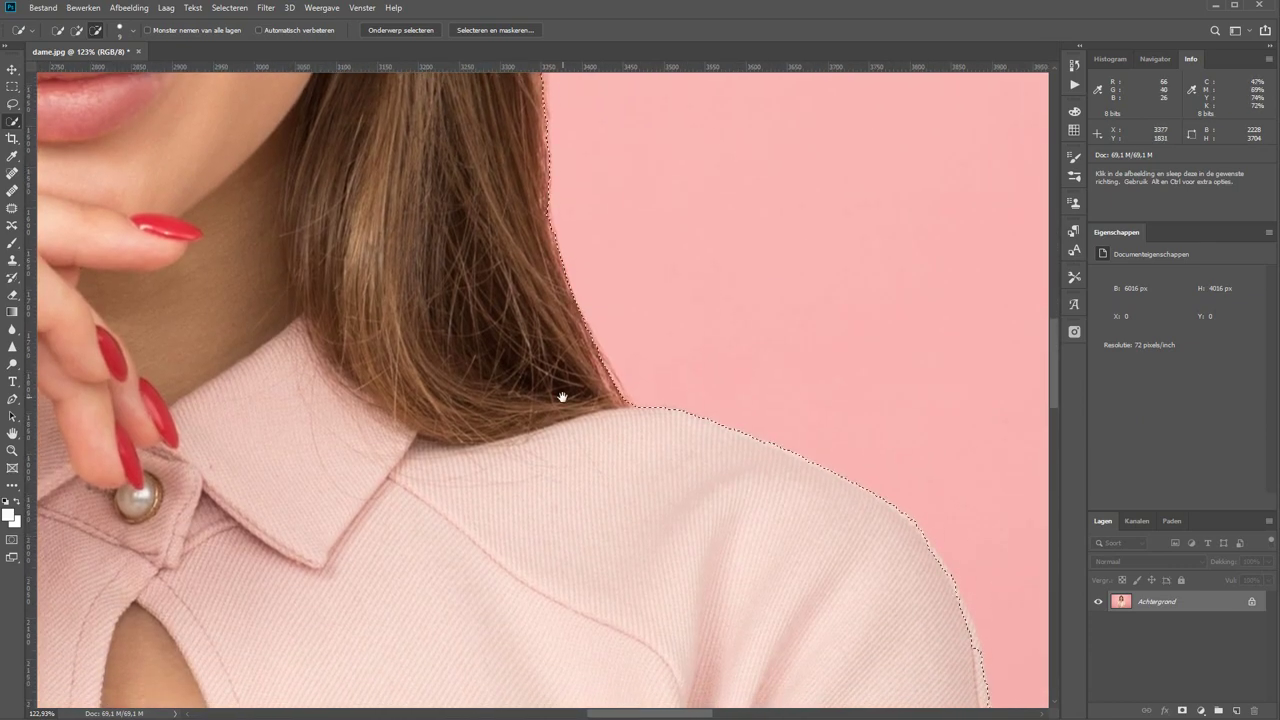
left_click_drag(563, 391, 352, 110)
mouse_move(540, 640)
left_mouse_down()
mouse_move(523, 423)
mouse_move(551, 423)
mouse_move(514, 277)
left_mouse_up()
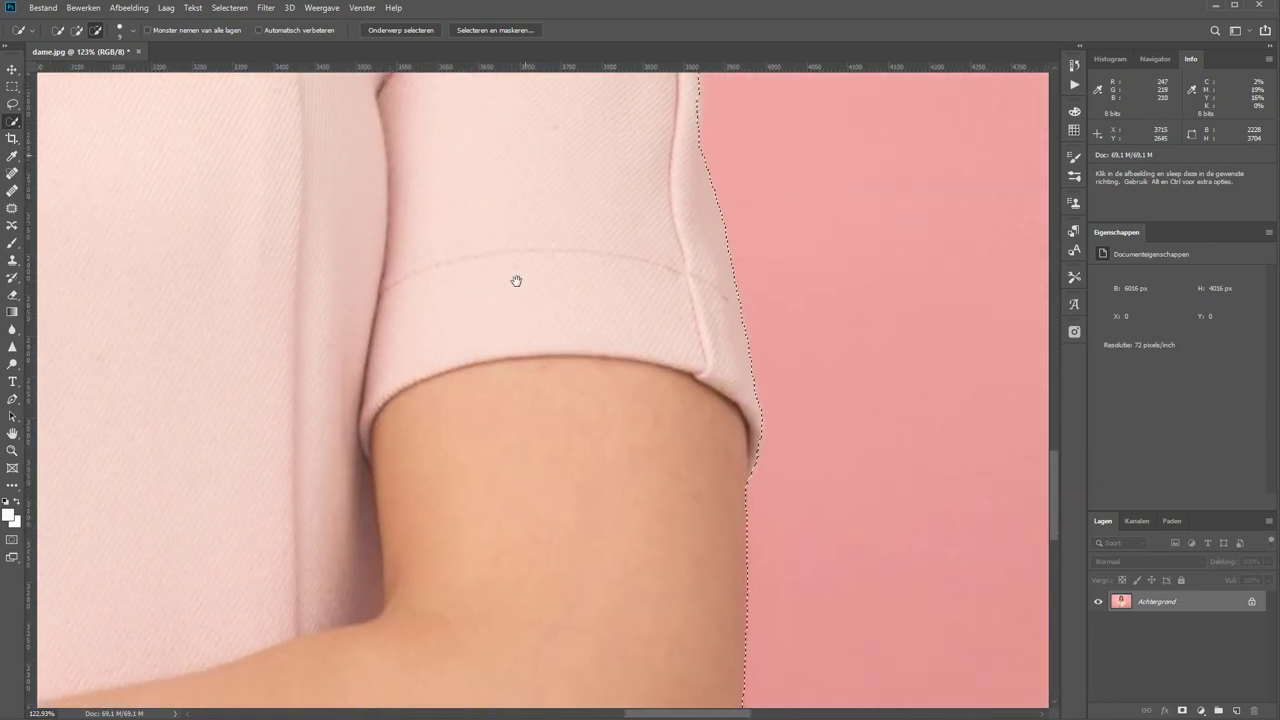
left_click_drag(514, 450, 469, 130)
left_click_drag(229, 596, 334, 371)
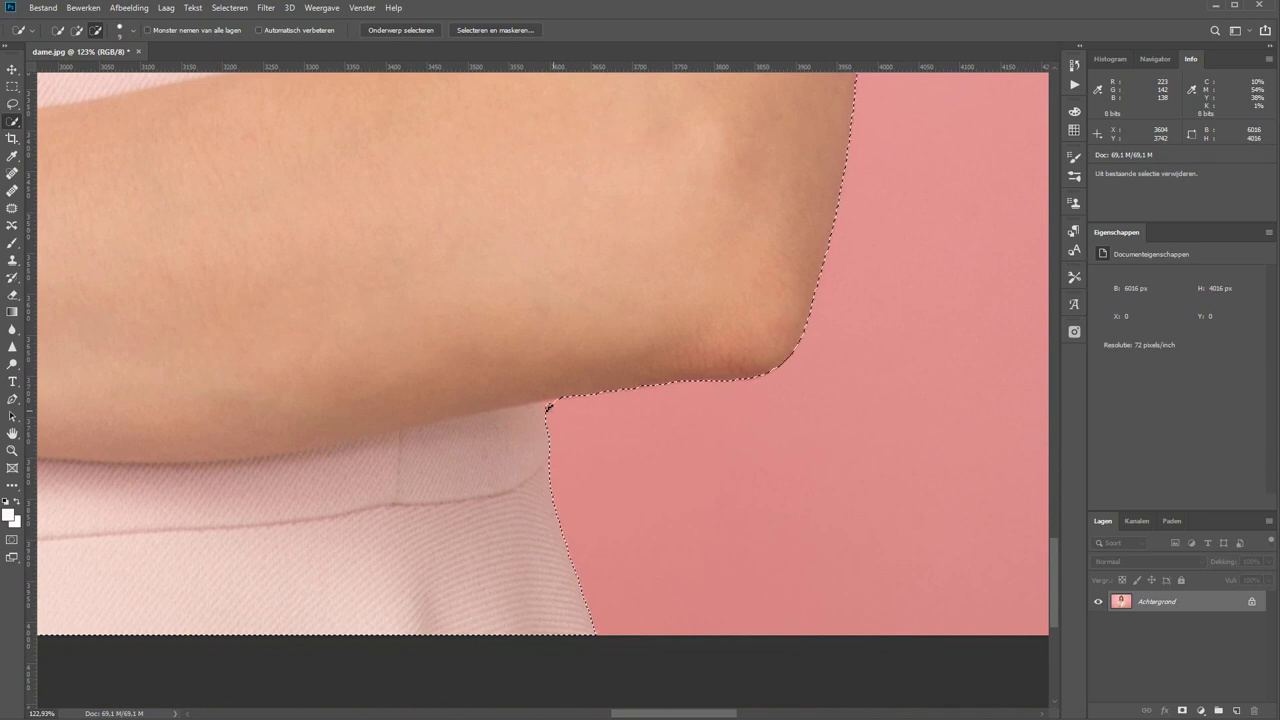
key("z")
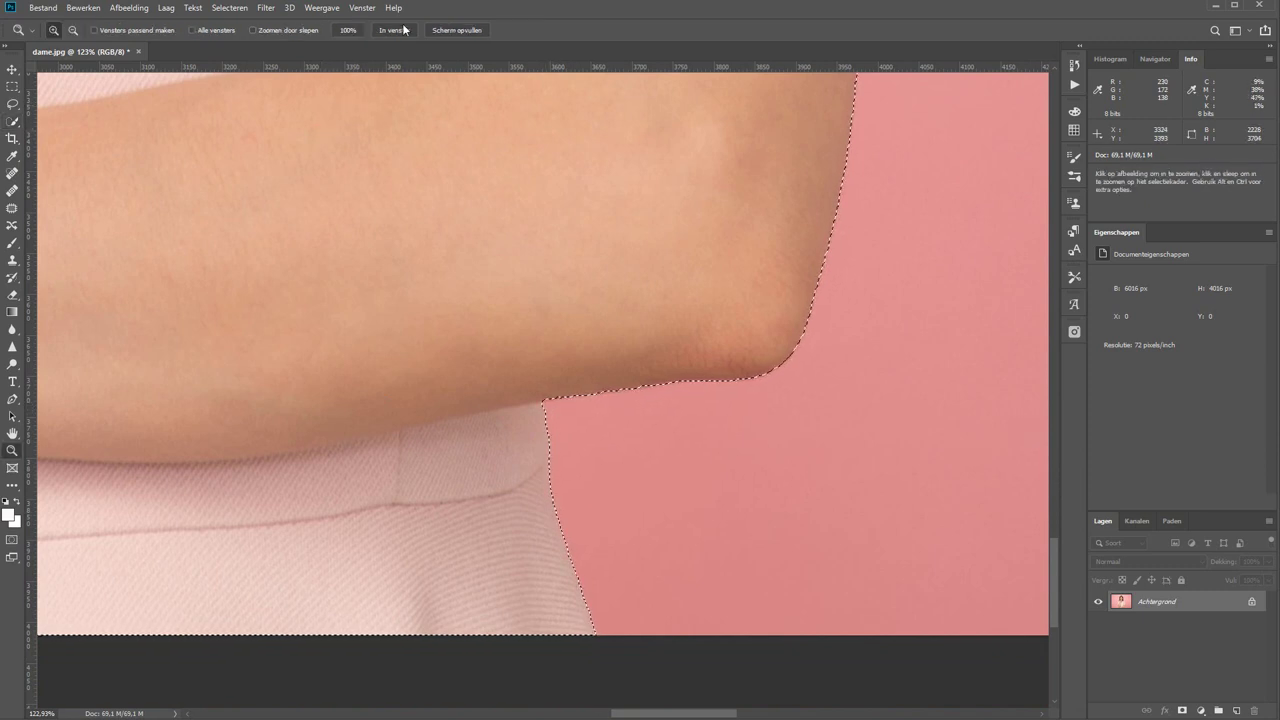
key("ctrl+d")
- Fit the image on screen, copy the woman to a new layer, and hide Achtergrond
left_click(413, 31)
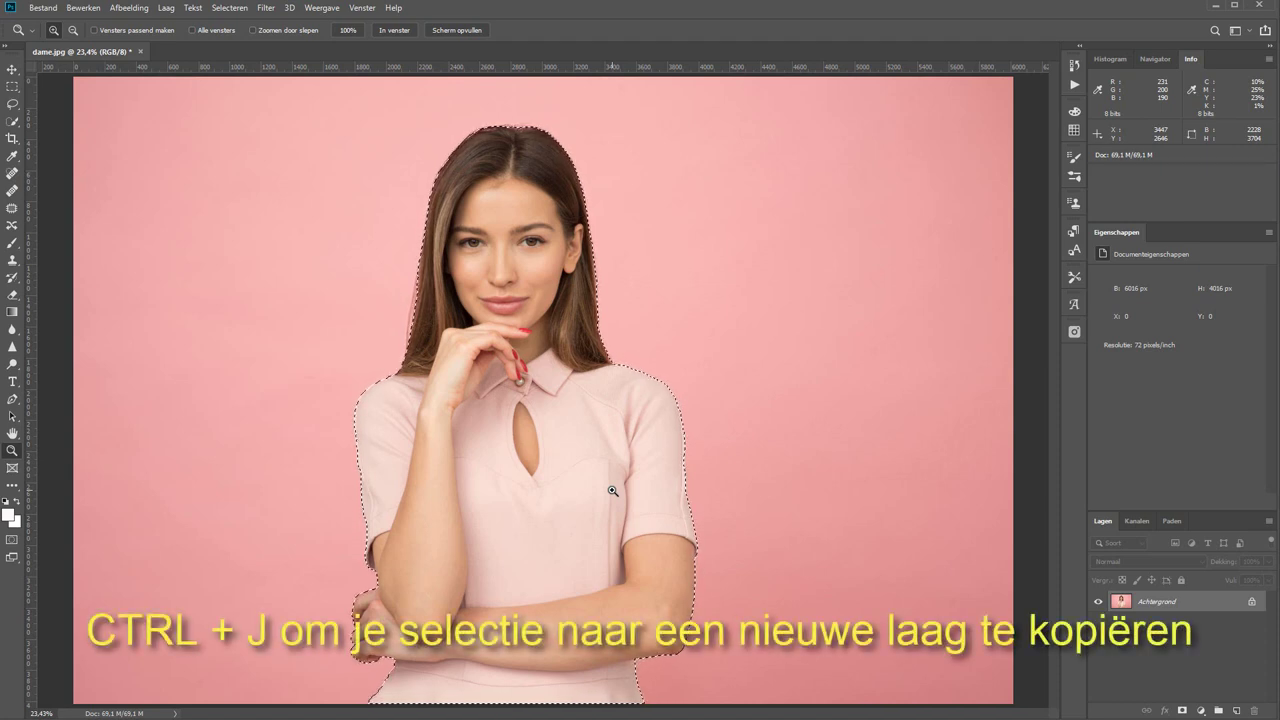
key("ctrl+j")
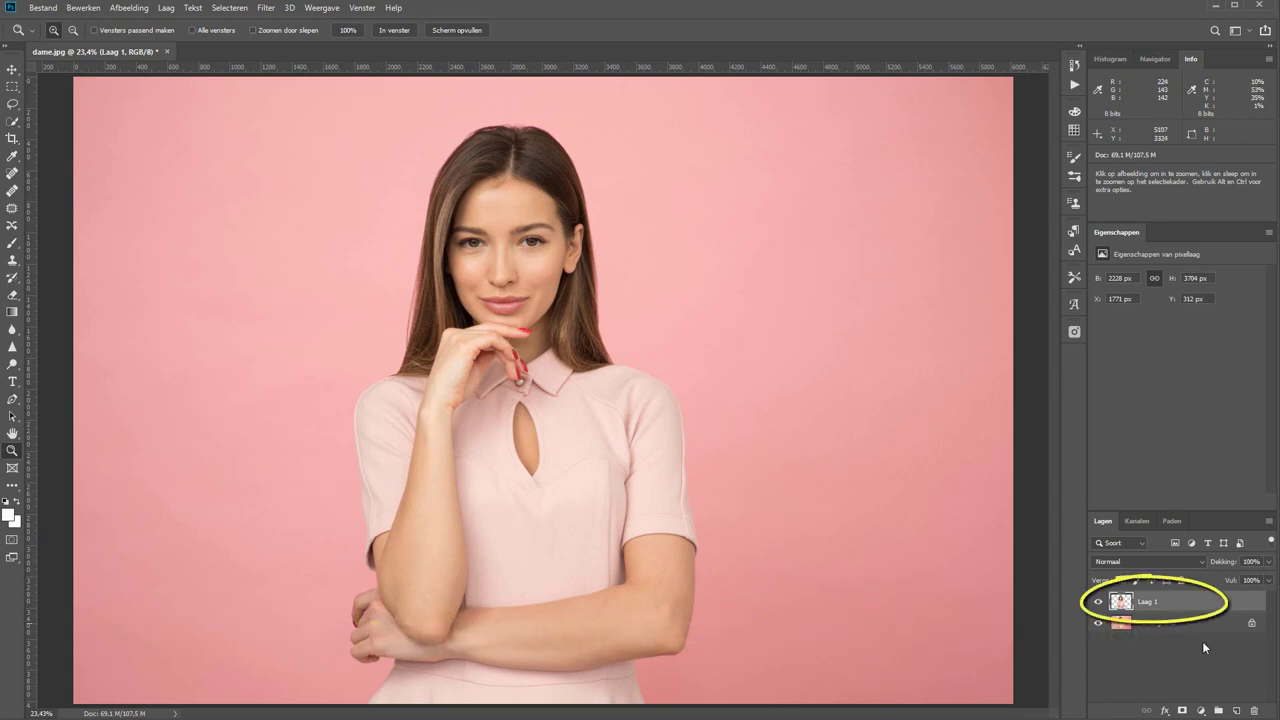
left_click(1099, 623)
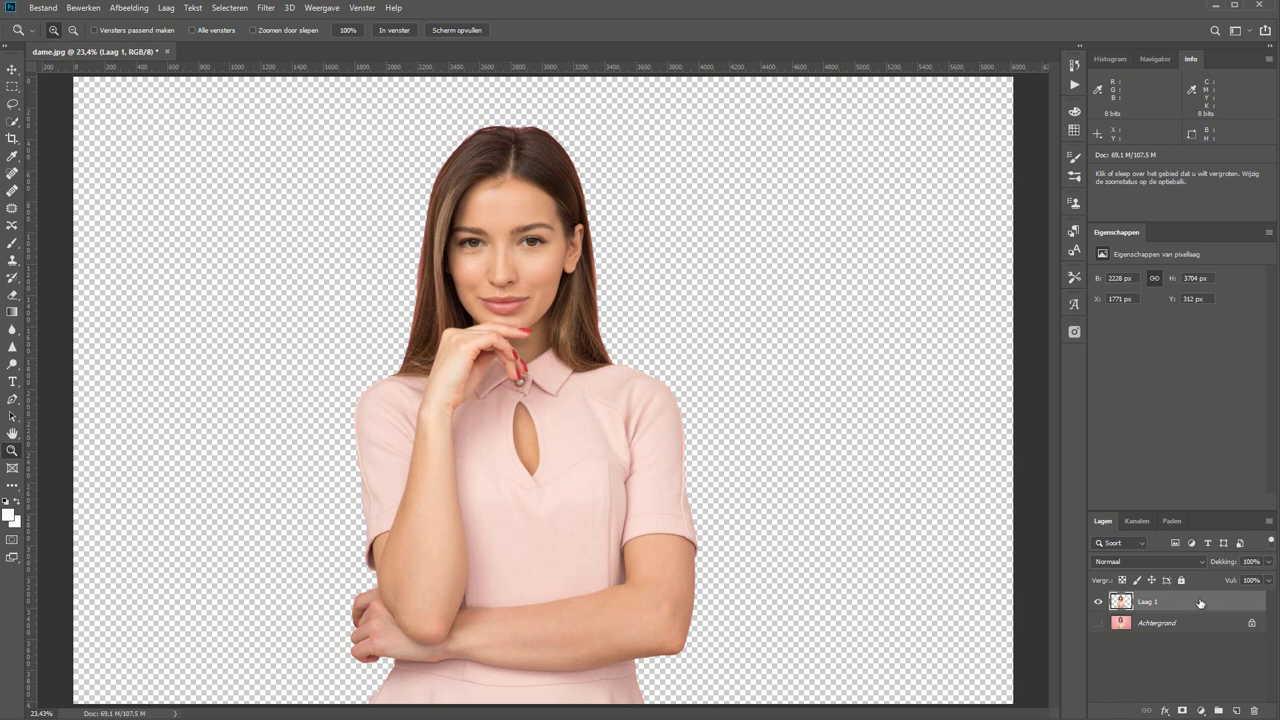
- Give Laag 1 a Stroke (Lijn) layer style widened to 40 px
double_click(1200, 602)
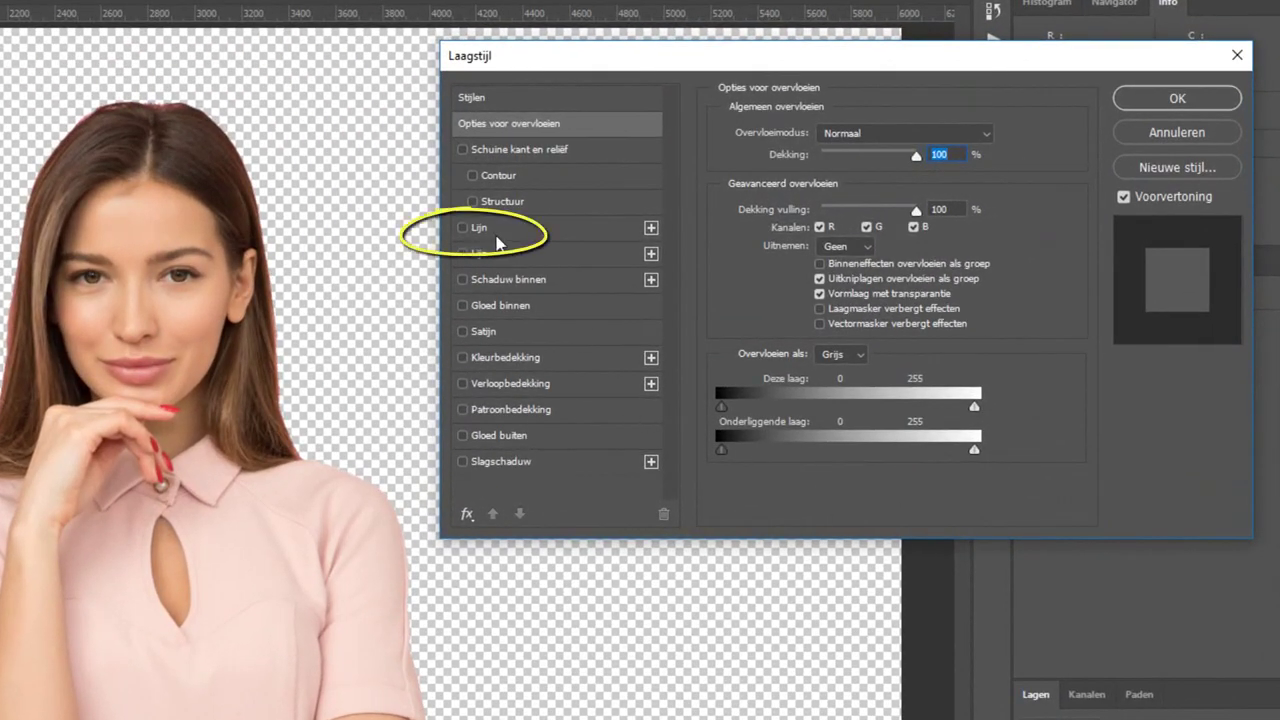
left_click(463, 228)
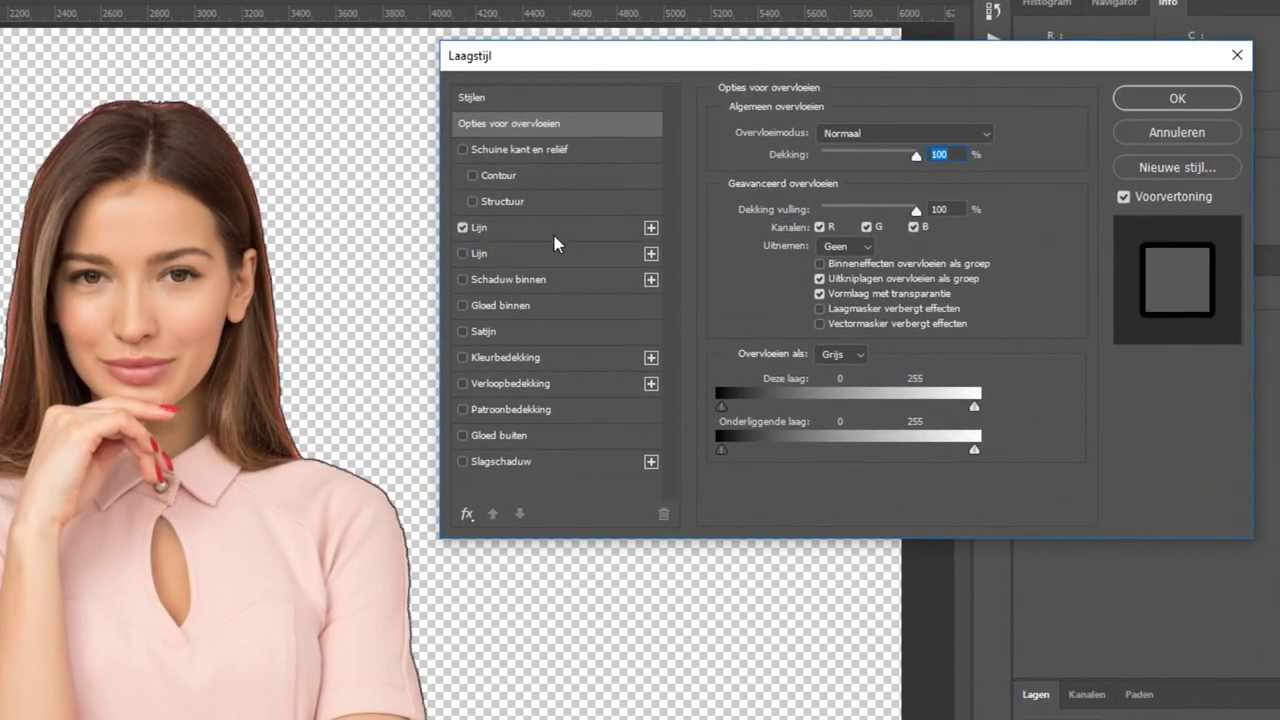
left_click(546, 238)
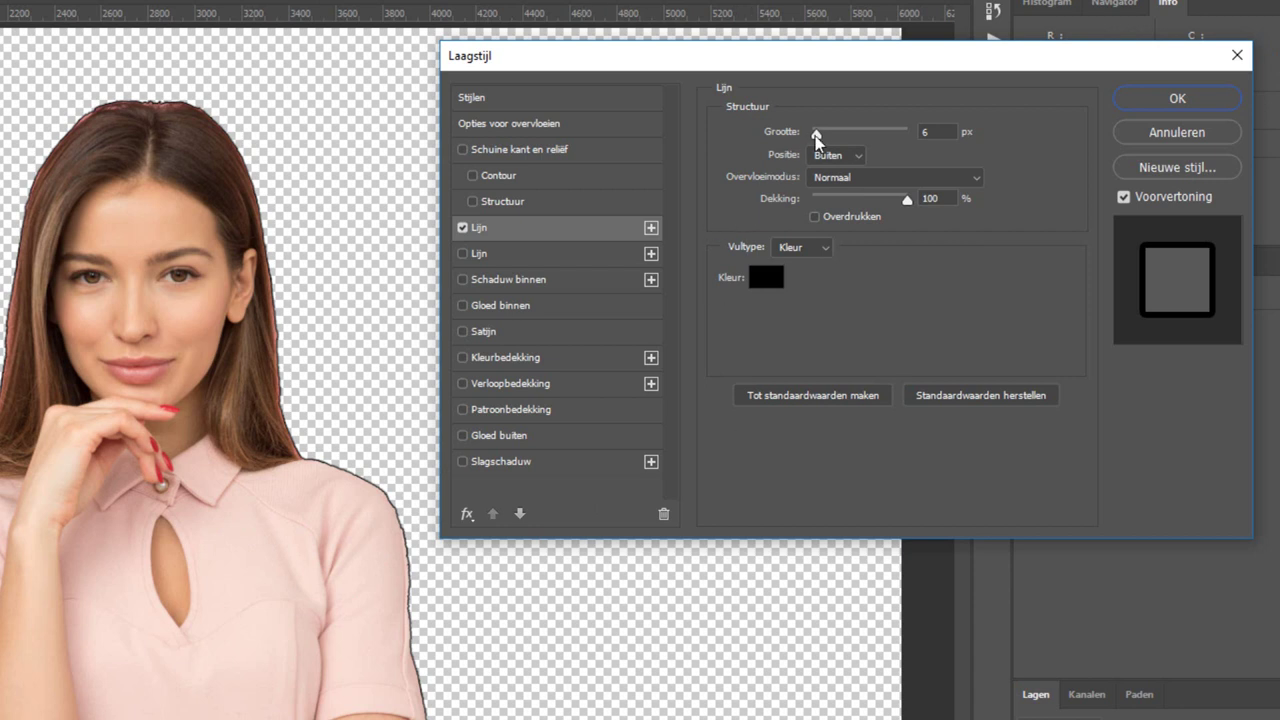
left_click_drag(822, 138, 835, 138)
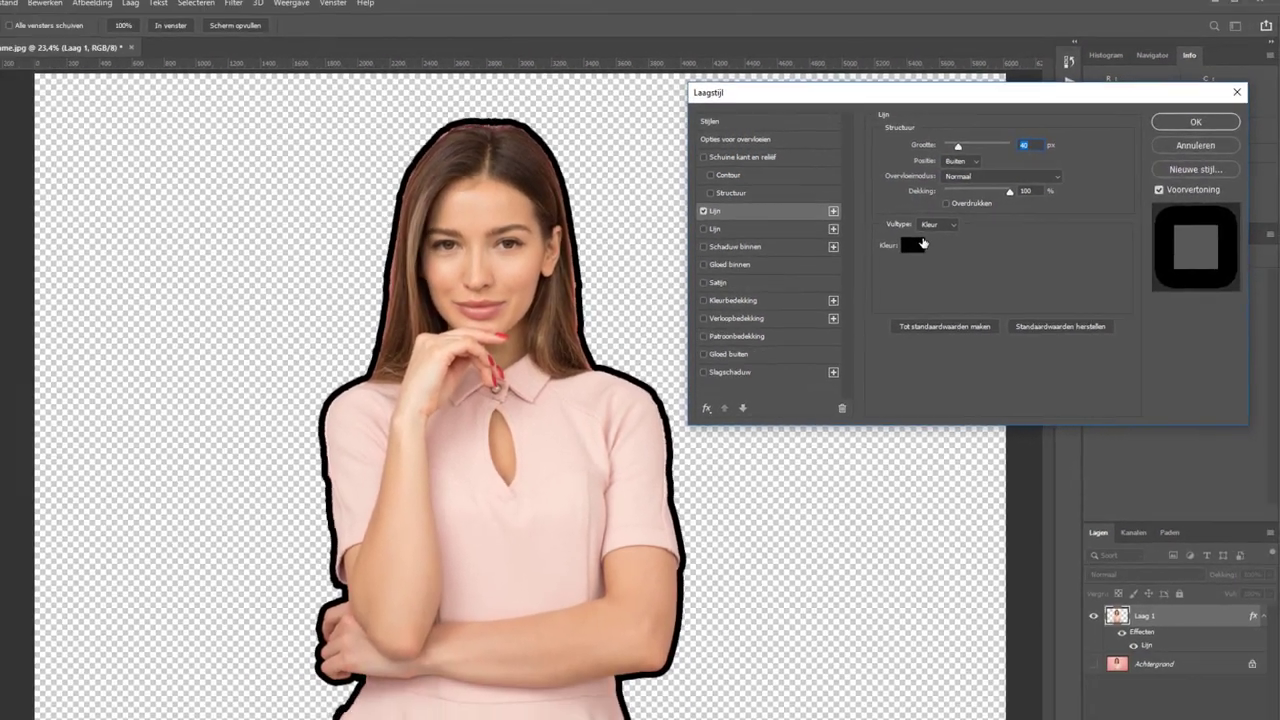
- Try white (ffffff) as the stroke colour, then set it back to black (000000)
left_click(918, 247)
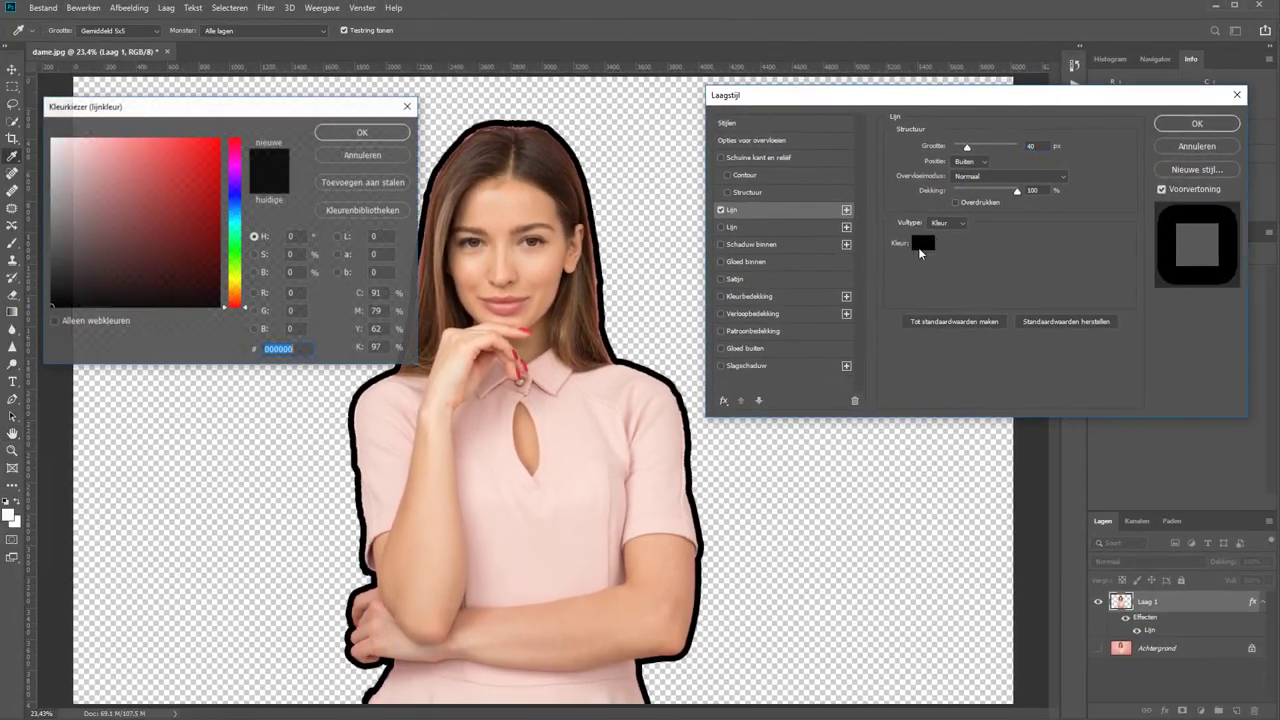
type("ffffff")
left_click(350, 133)
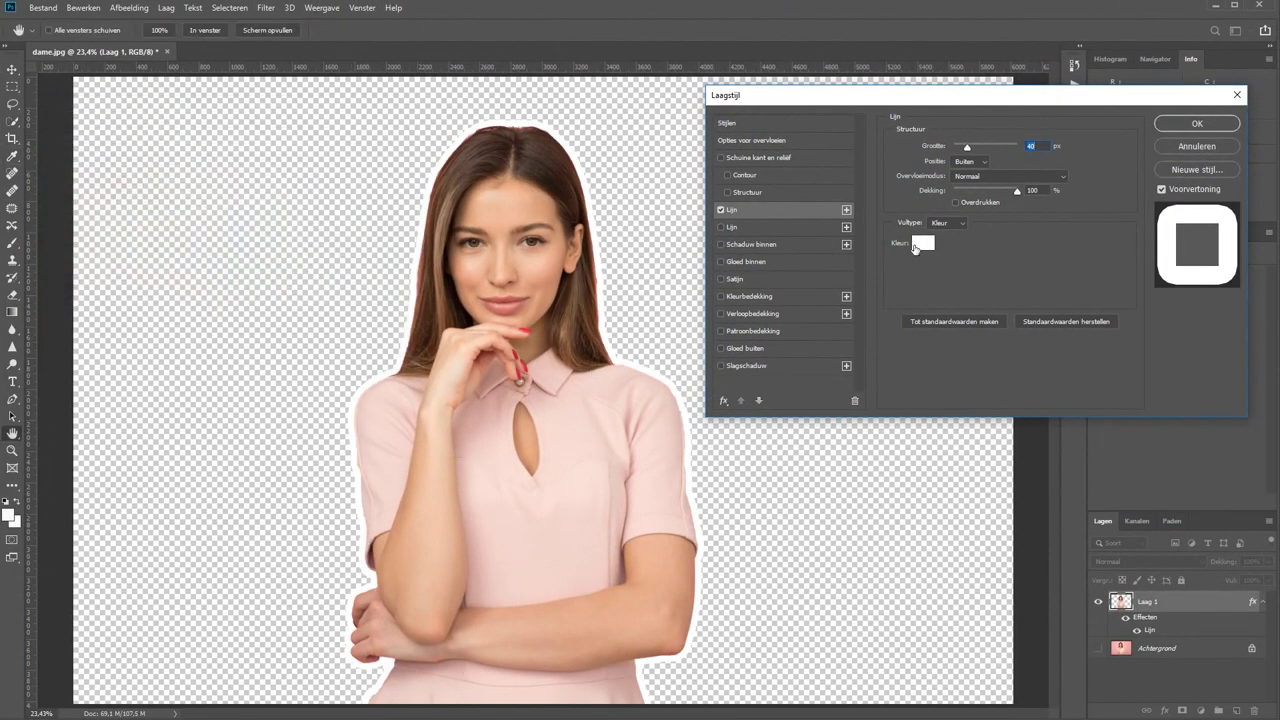
left_click(922, 242)
type("000000")
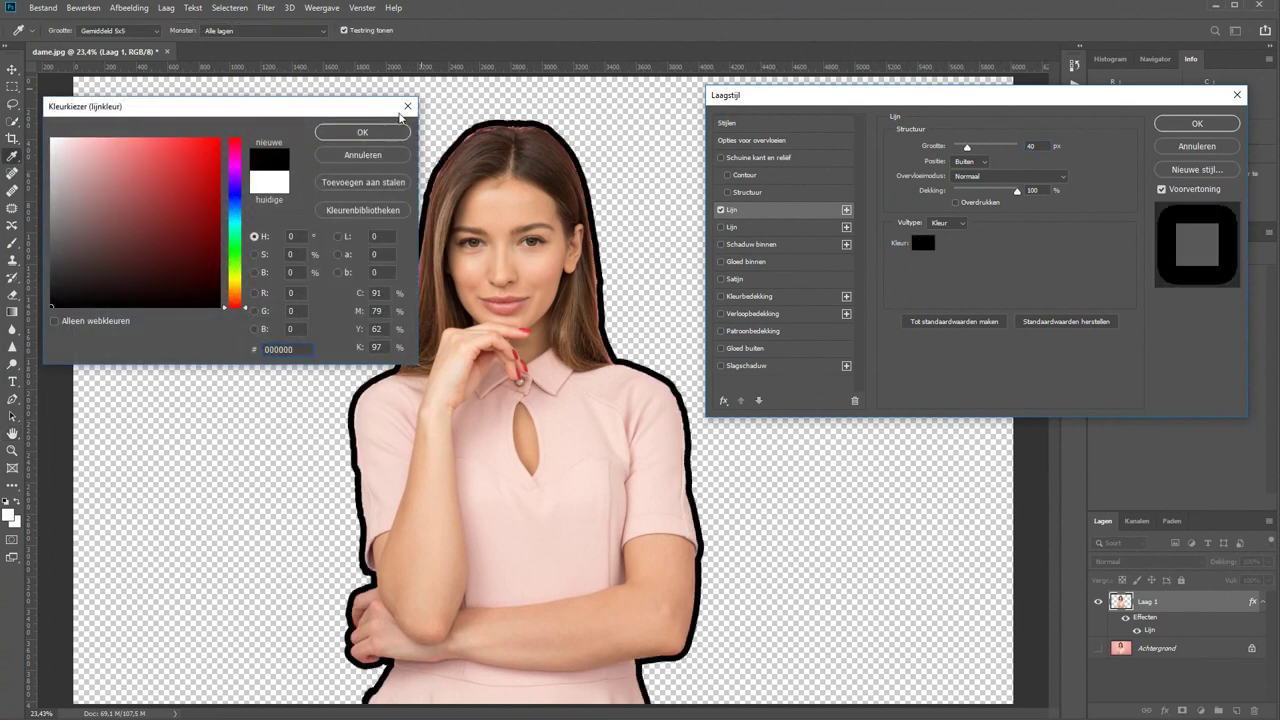
left_click(362, 132)
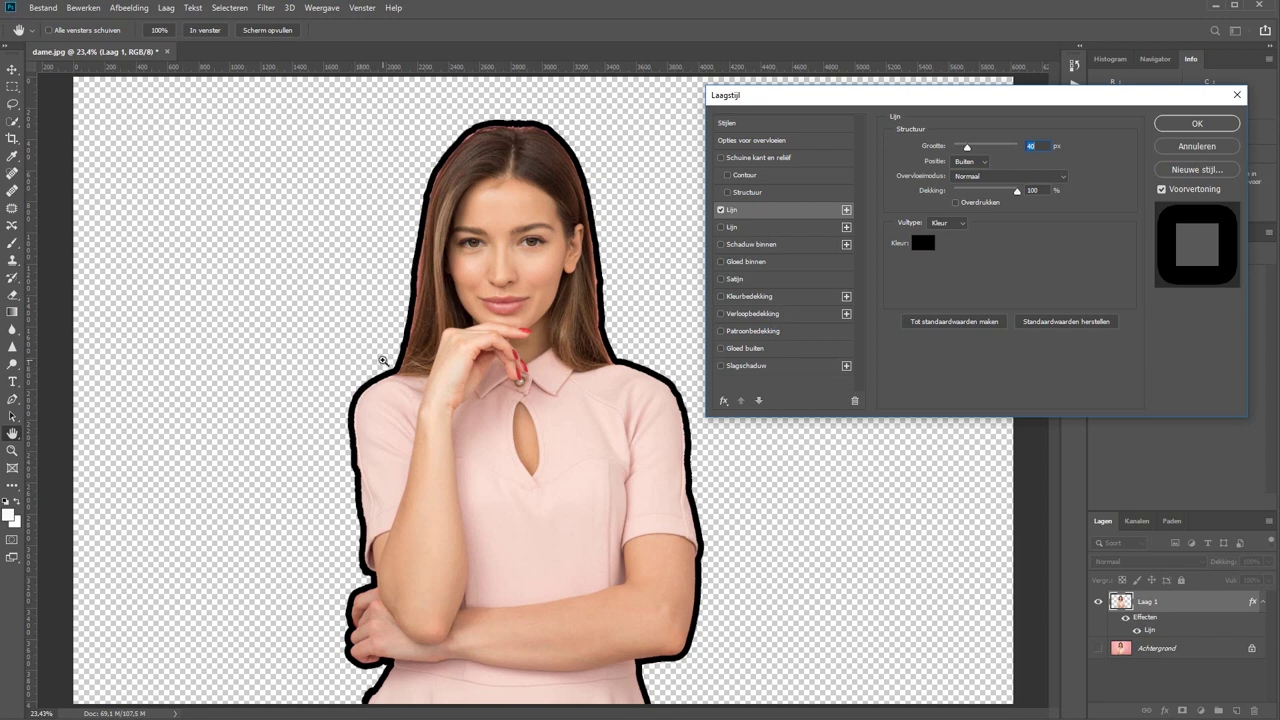
- Zoom in closely on the stroke at the woman's shoulder
left_click(359, 370, "ctrl")
left_click_drag(359, 370, 389, 392)
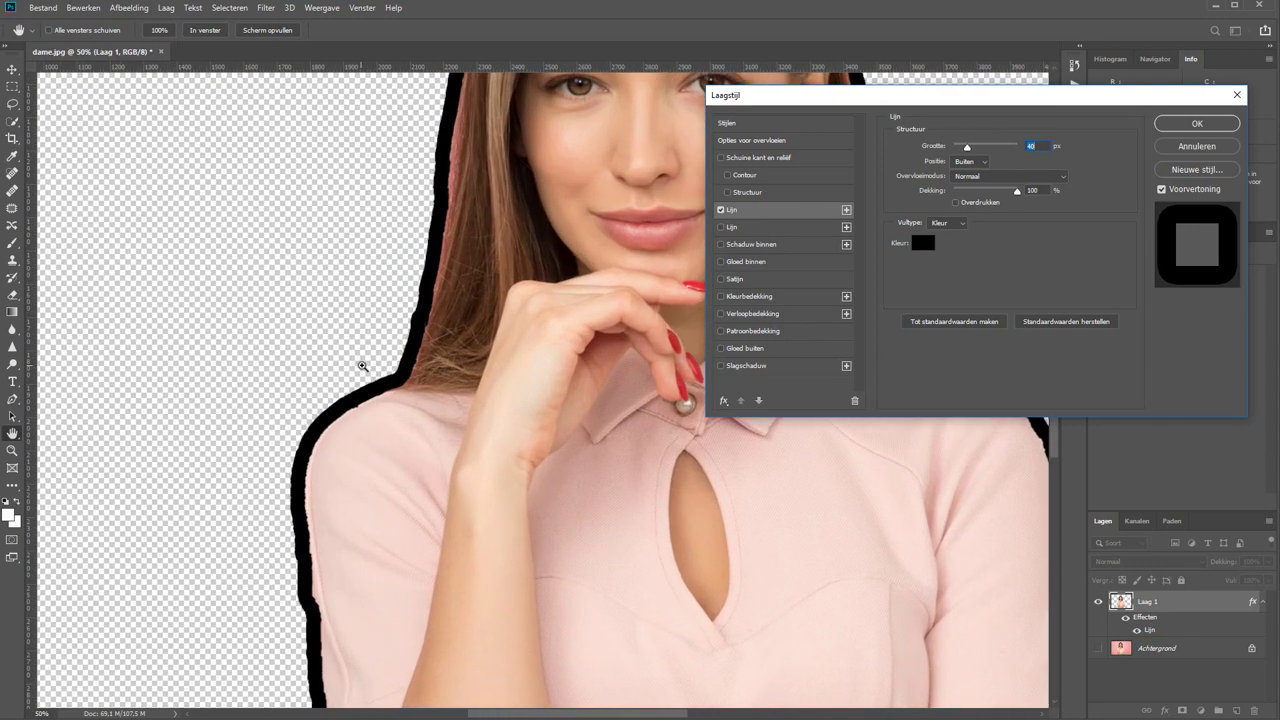
scroll(389, 392, "down", 2)
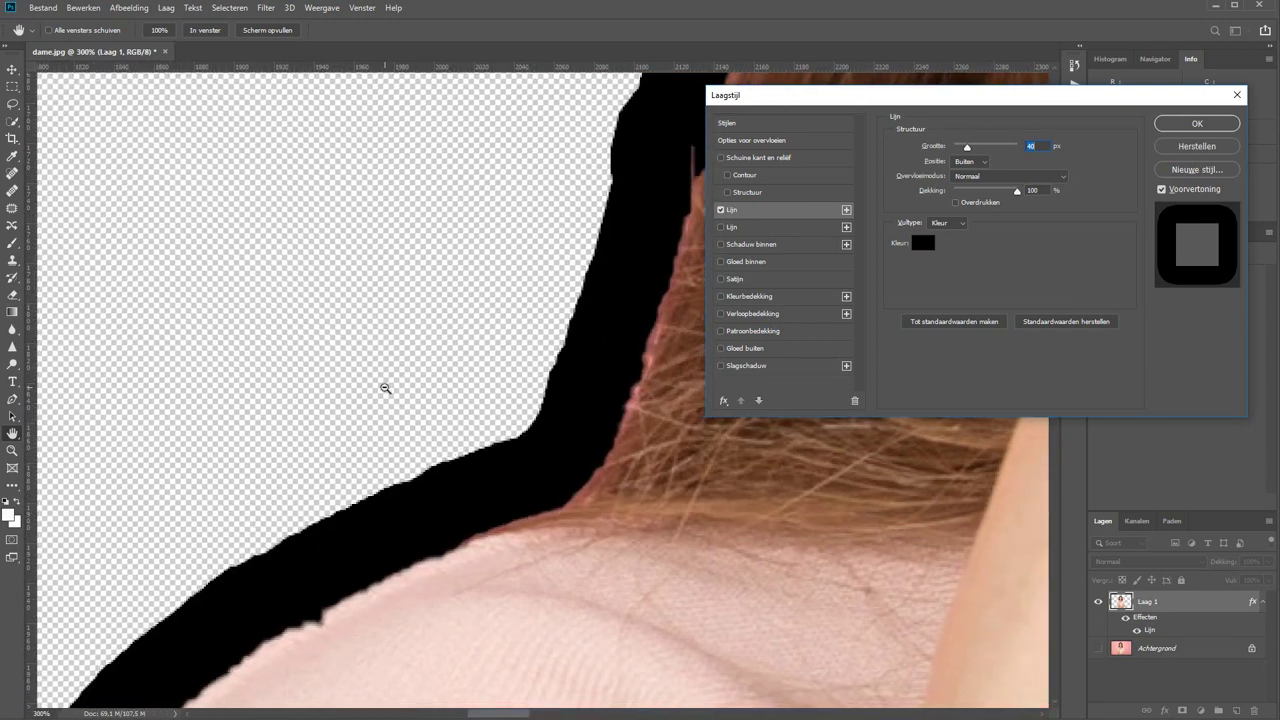
scroll(386, 403, "down", 2)
scroll(391, 420, "down", 1)
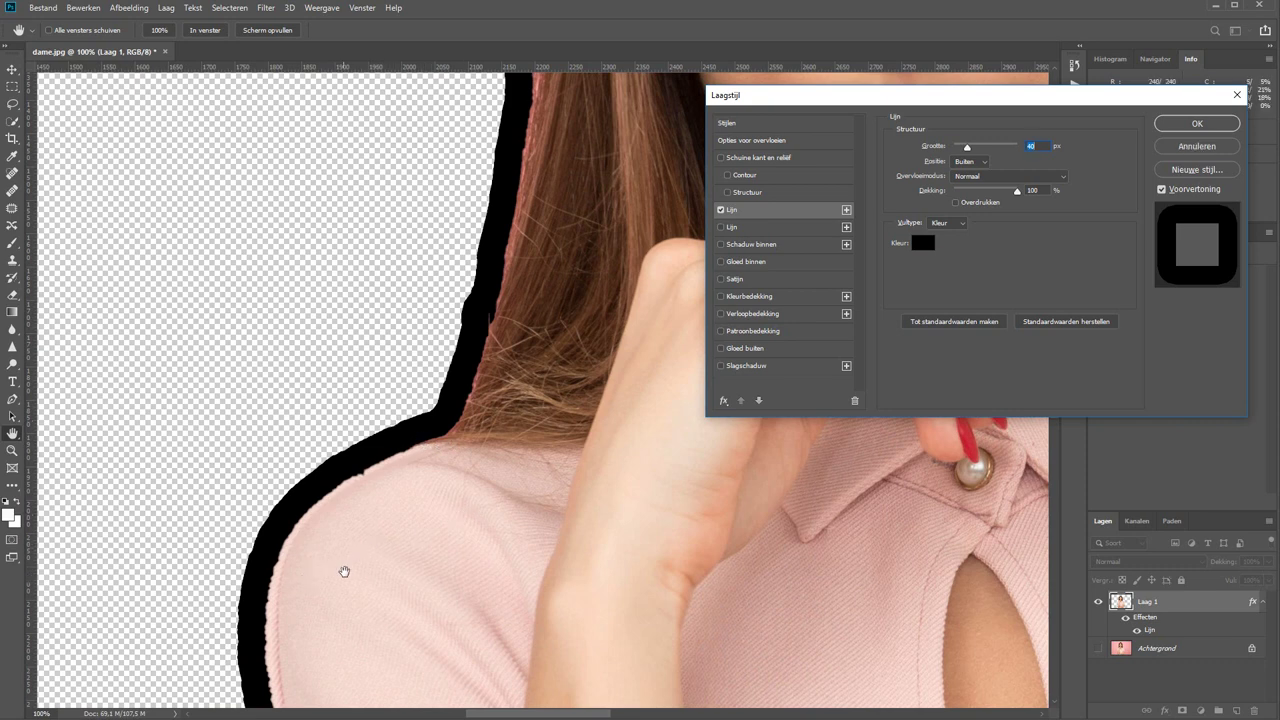
left_click_drag(323, 606, 389, 357)
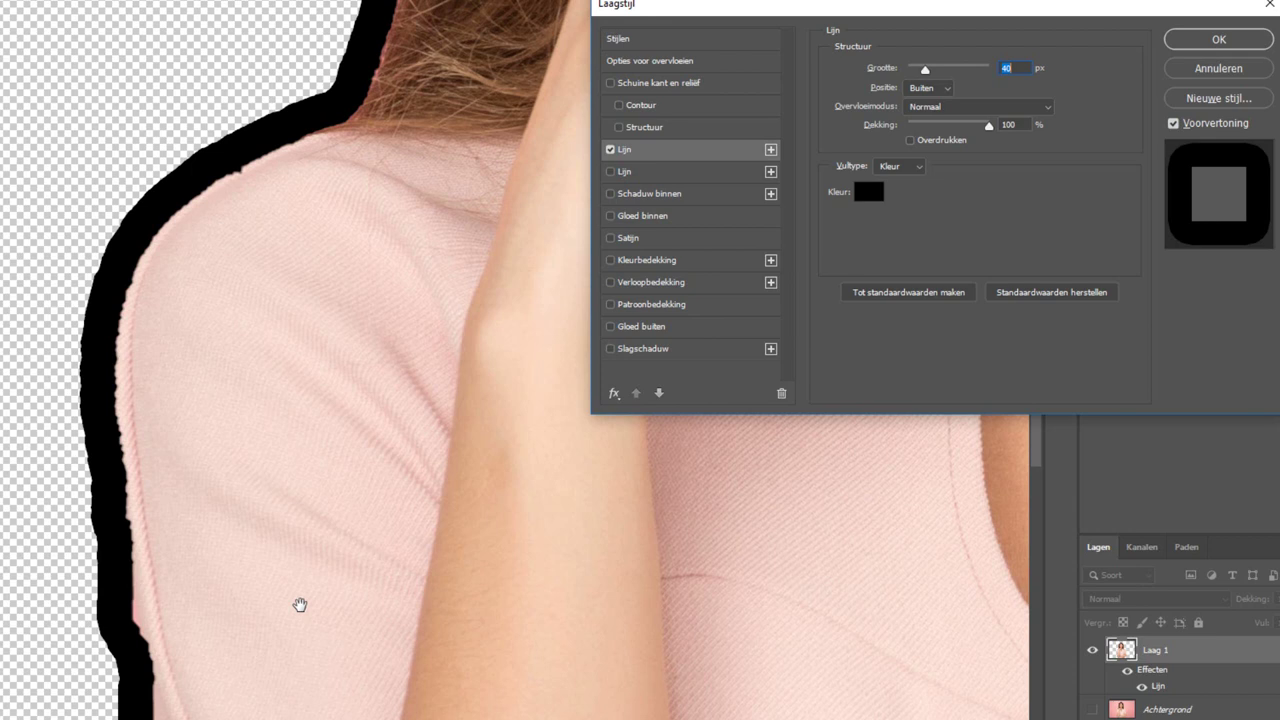
- Try stroke positions Midden, Binnen and Midden, then cancel the layer style
left_click(911, 90)
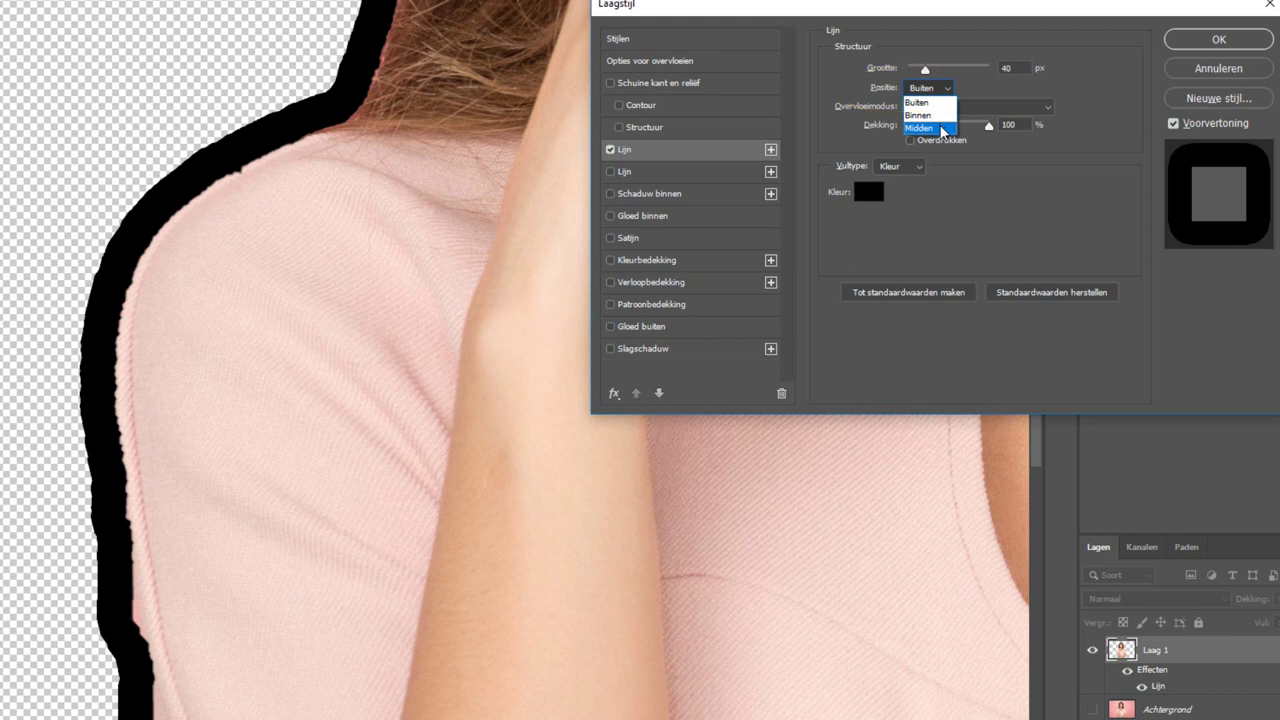
left_click(943, 129)
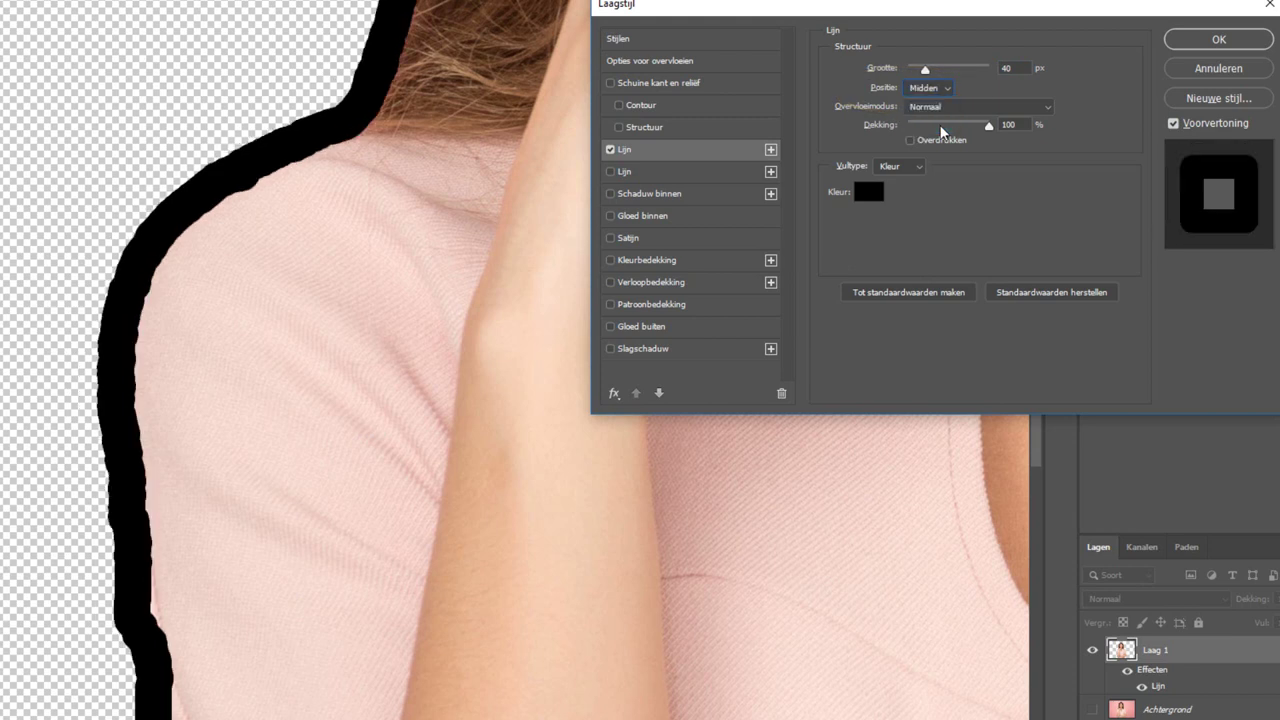
left_click(930, 87)
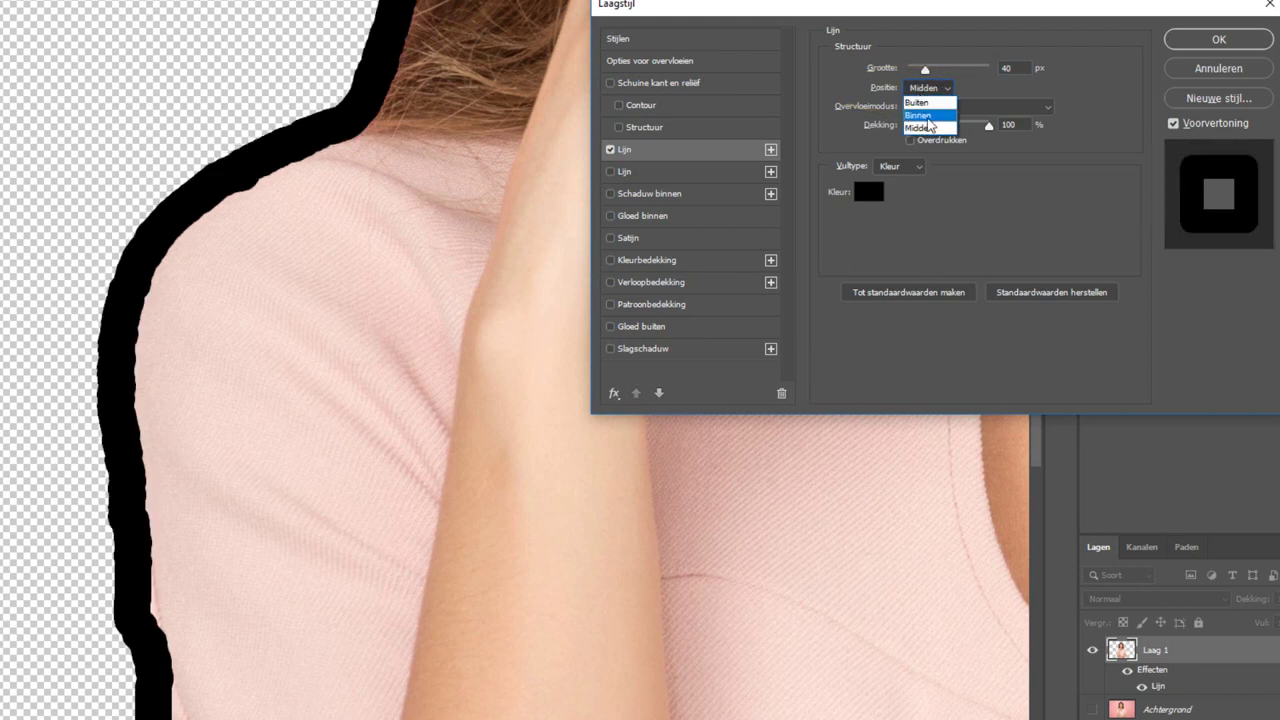
left_click(928, 121)
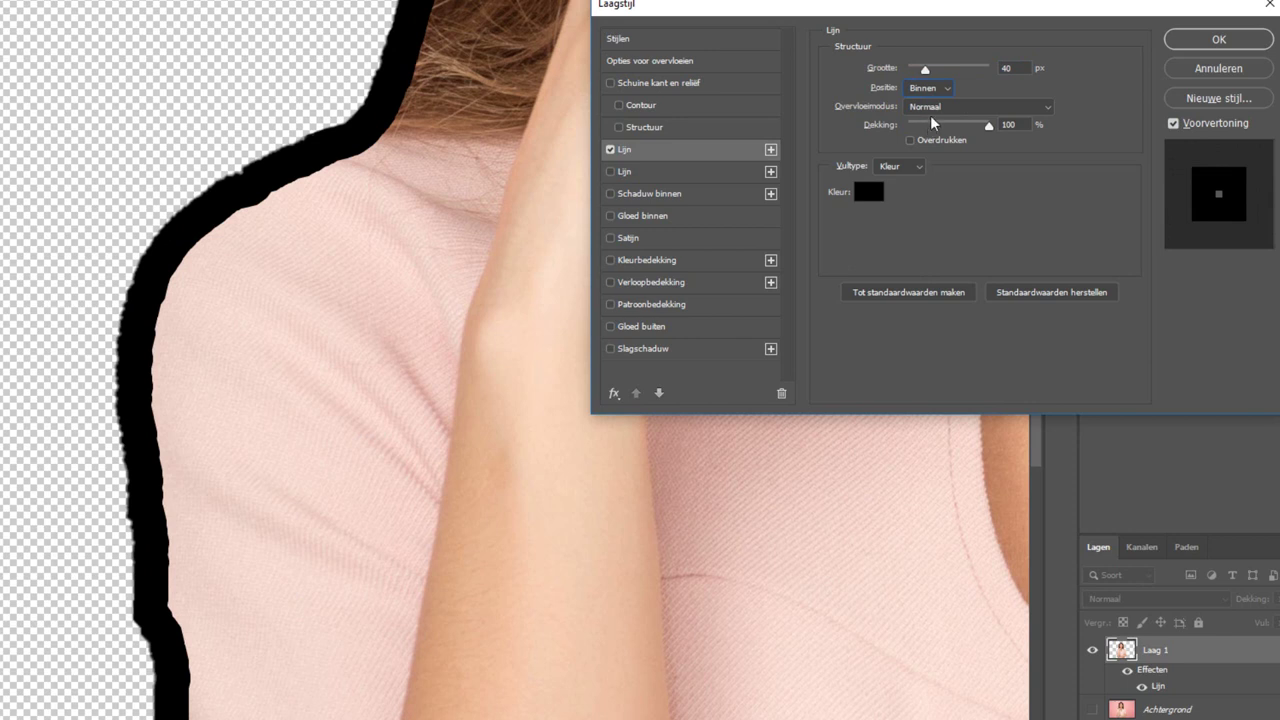
left_click(940, 92)
left_click(936, 130)
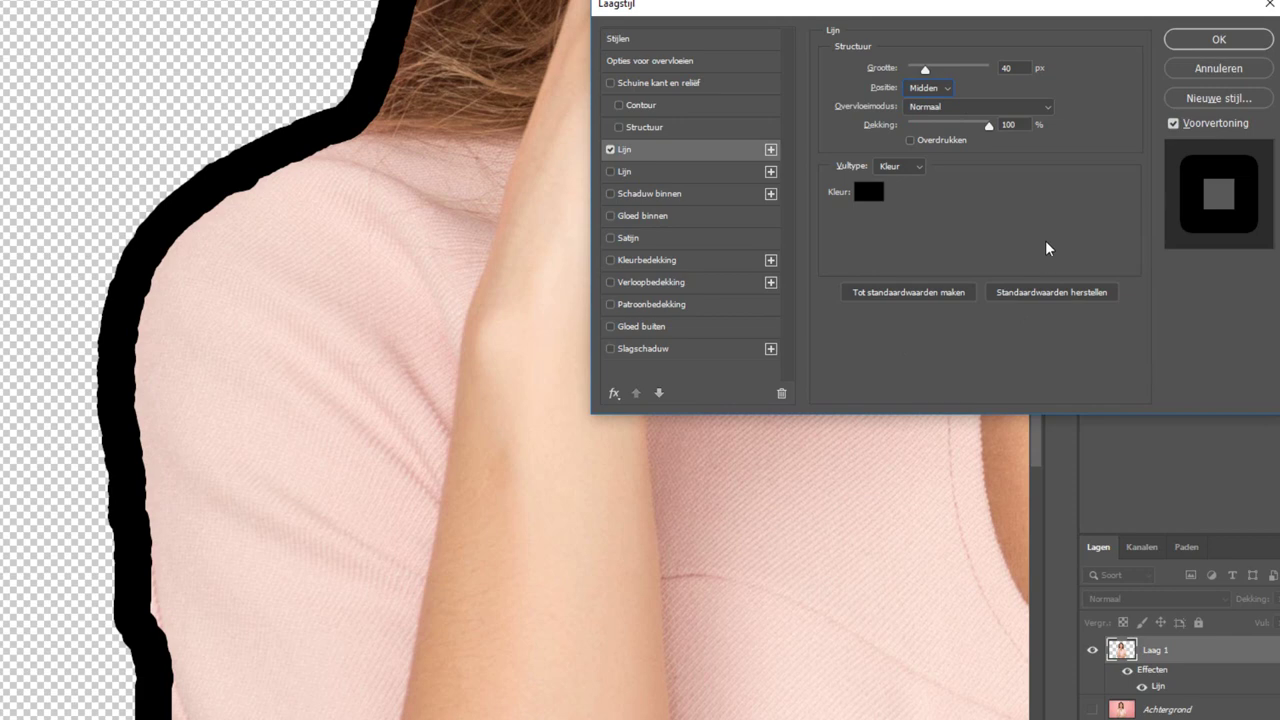
left_click(1205, 68)
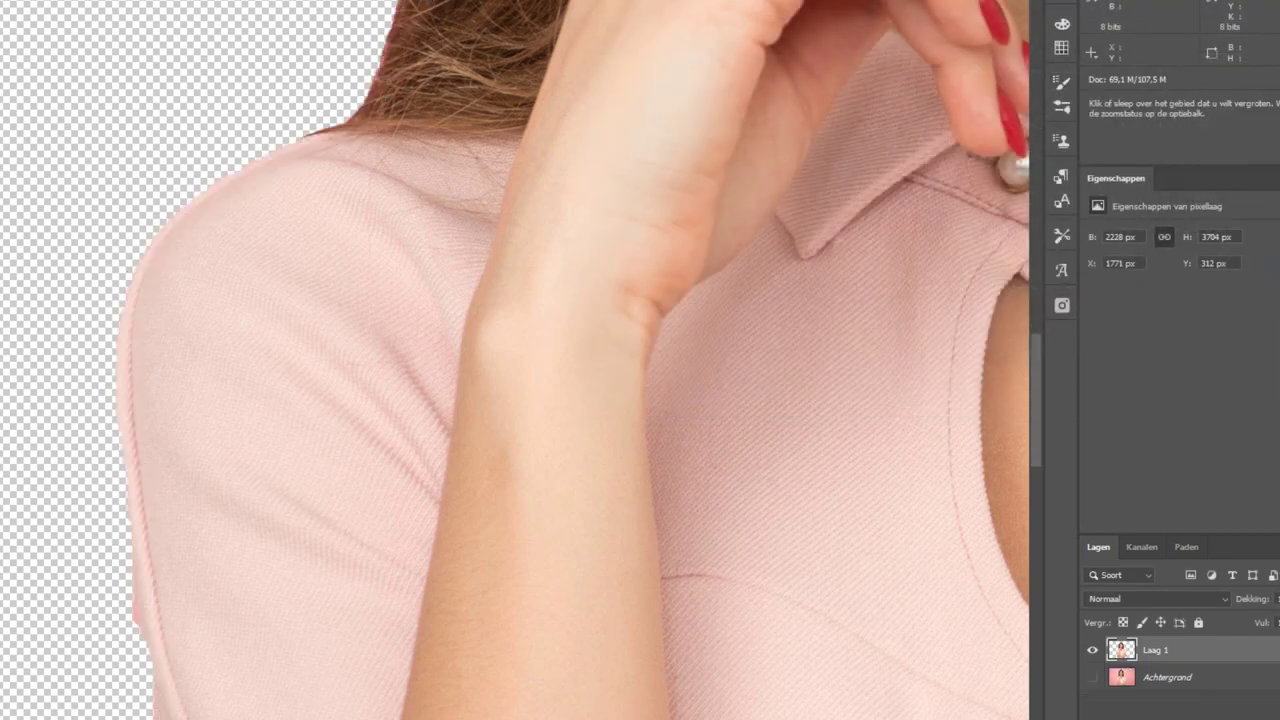
- Show Achtergrond, load Laag 1's outline as a selection, hide Laag 1, and select Achtergrond
key("ctrl+0")
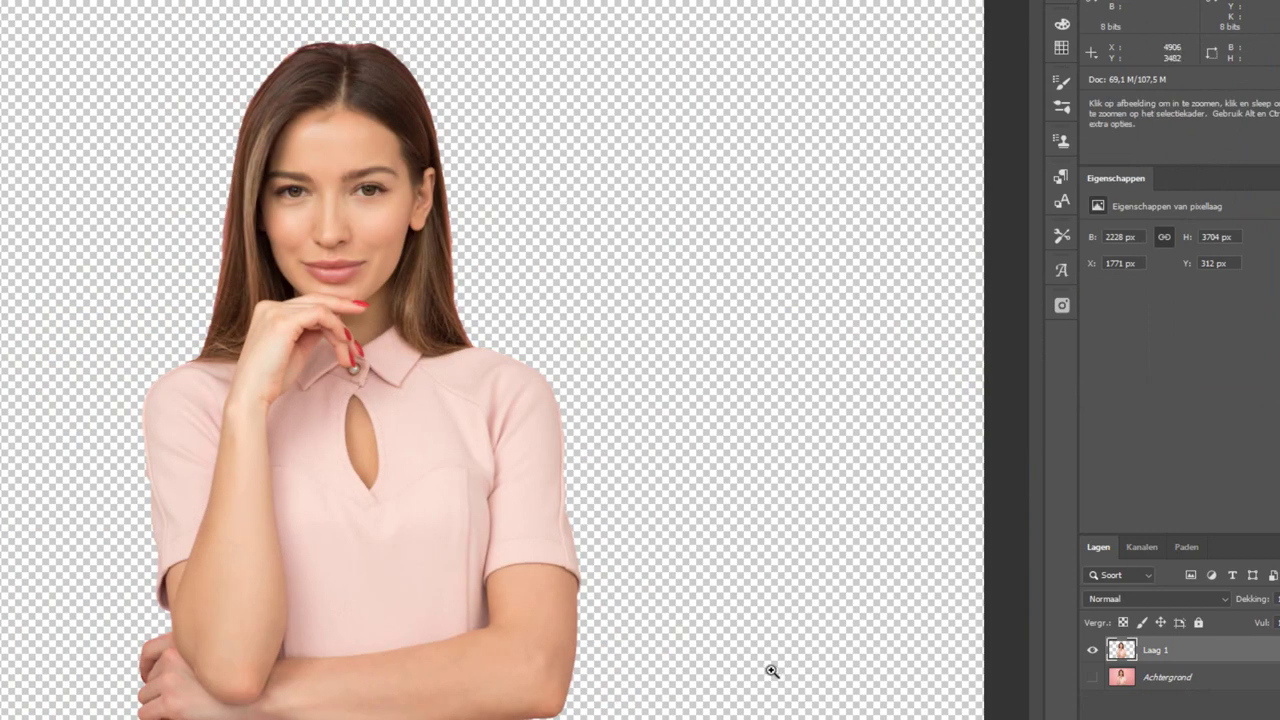
left_click(1092, 677)
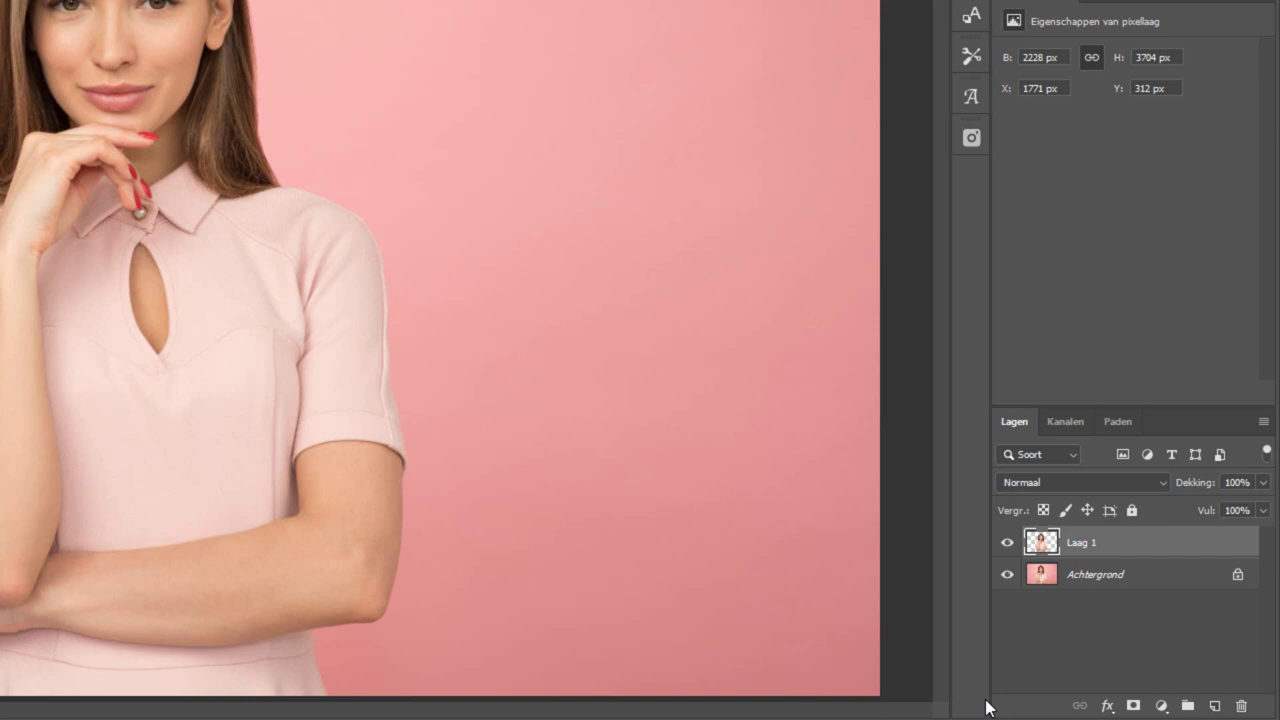
left_click(1041, 544, "ctrl")
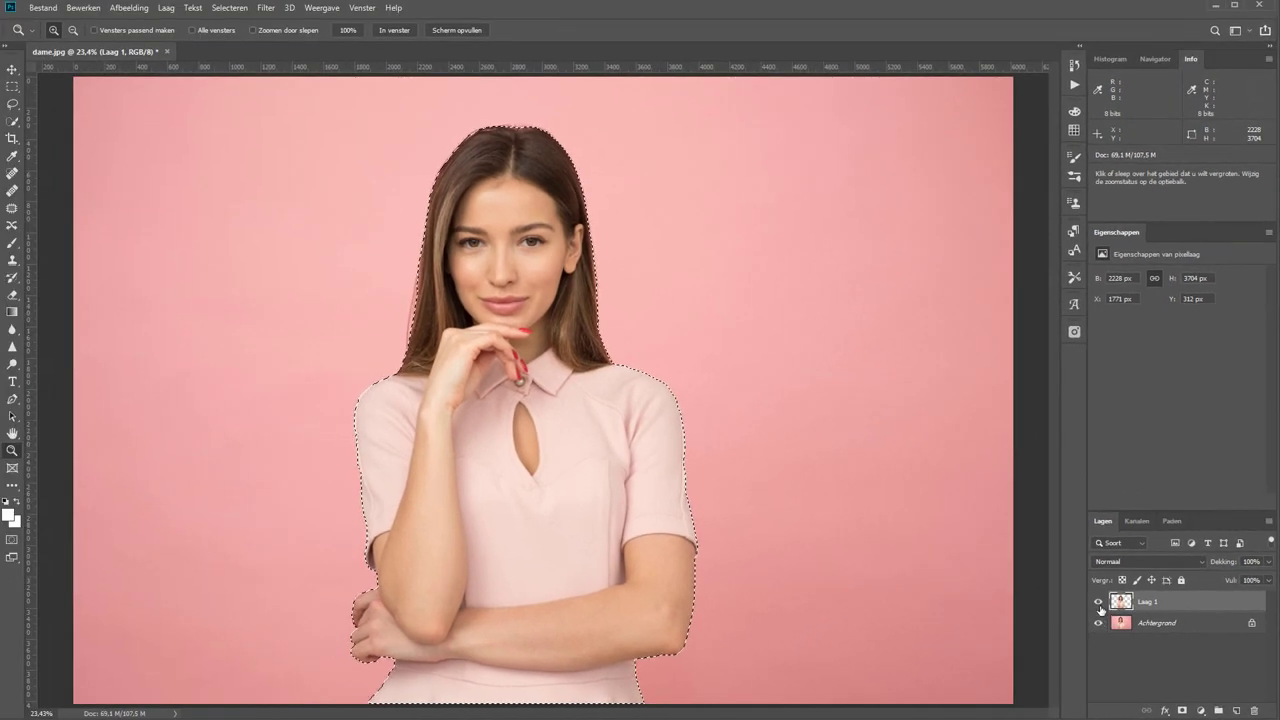
left_click(1099, 603)
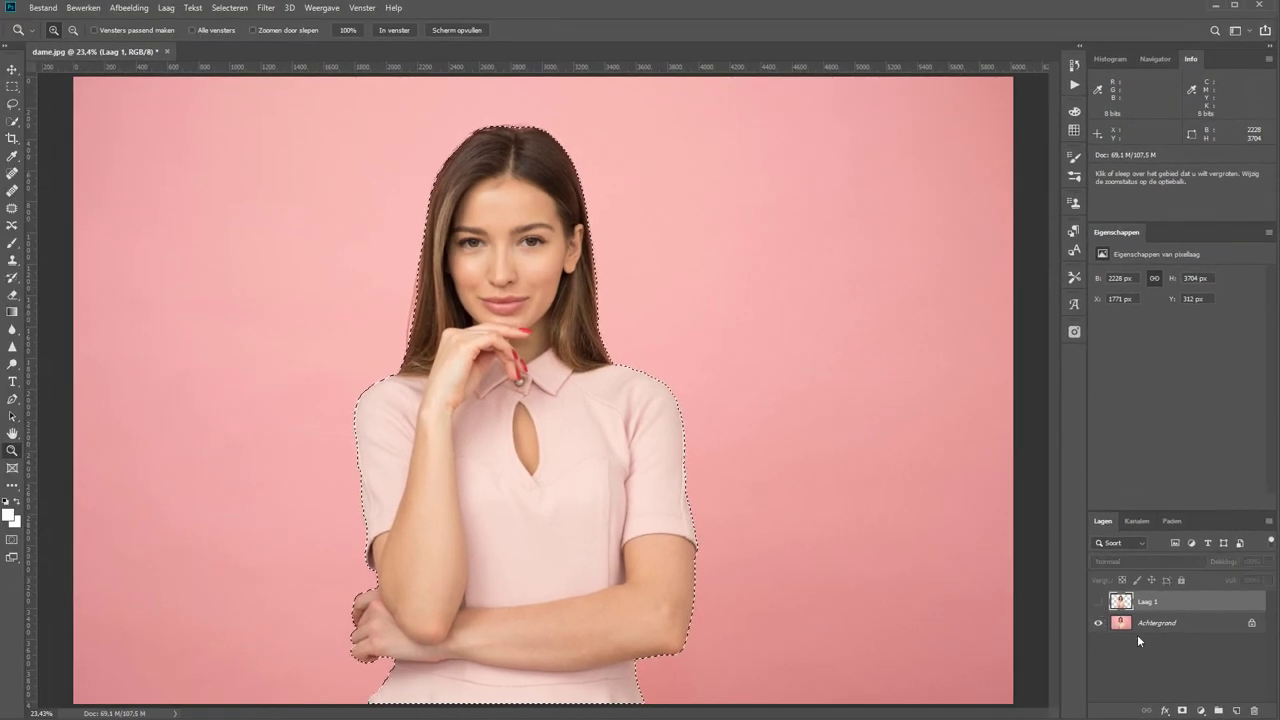
left_click(1191, 623)
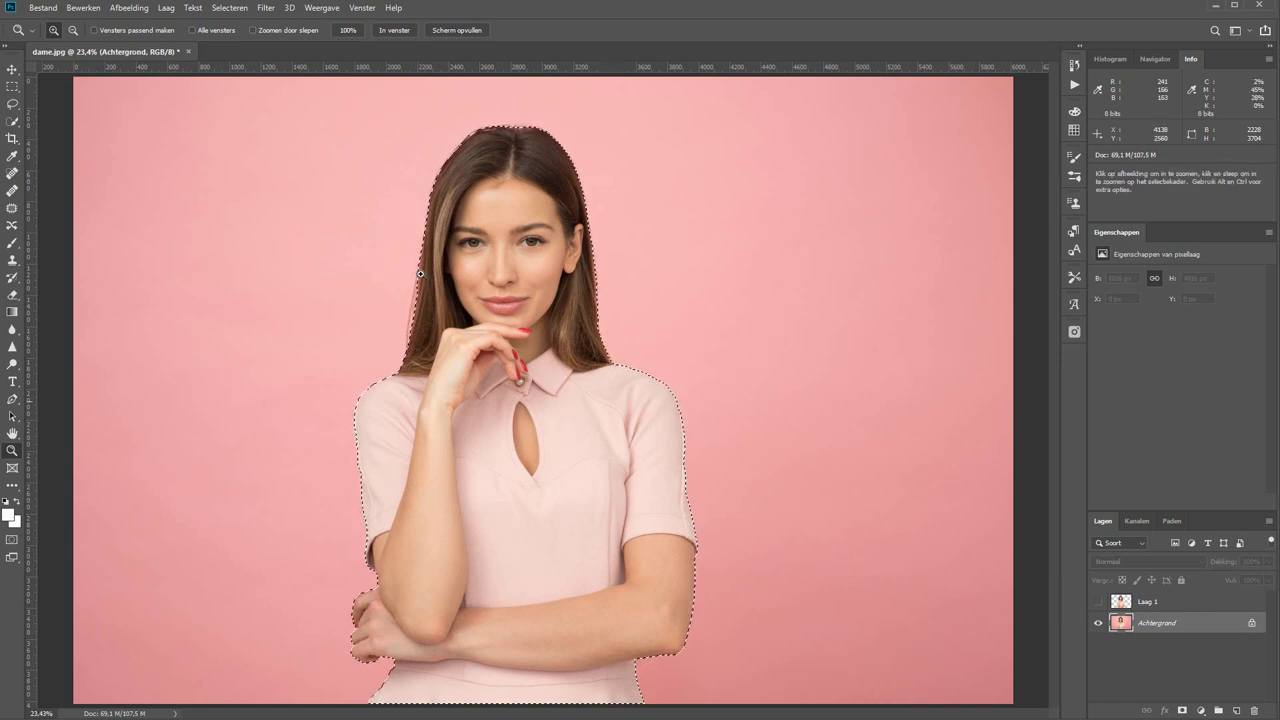
- Smooth the selection with a 20 px radius and copy it to a new layer
left_click(240, 10)
mouse_move(260, 296)
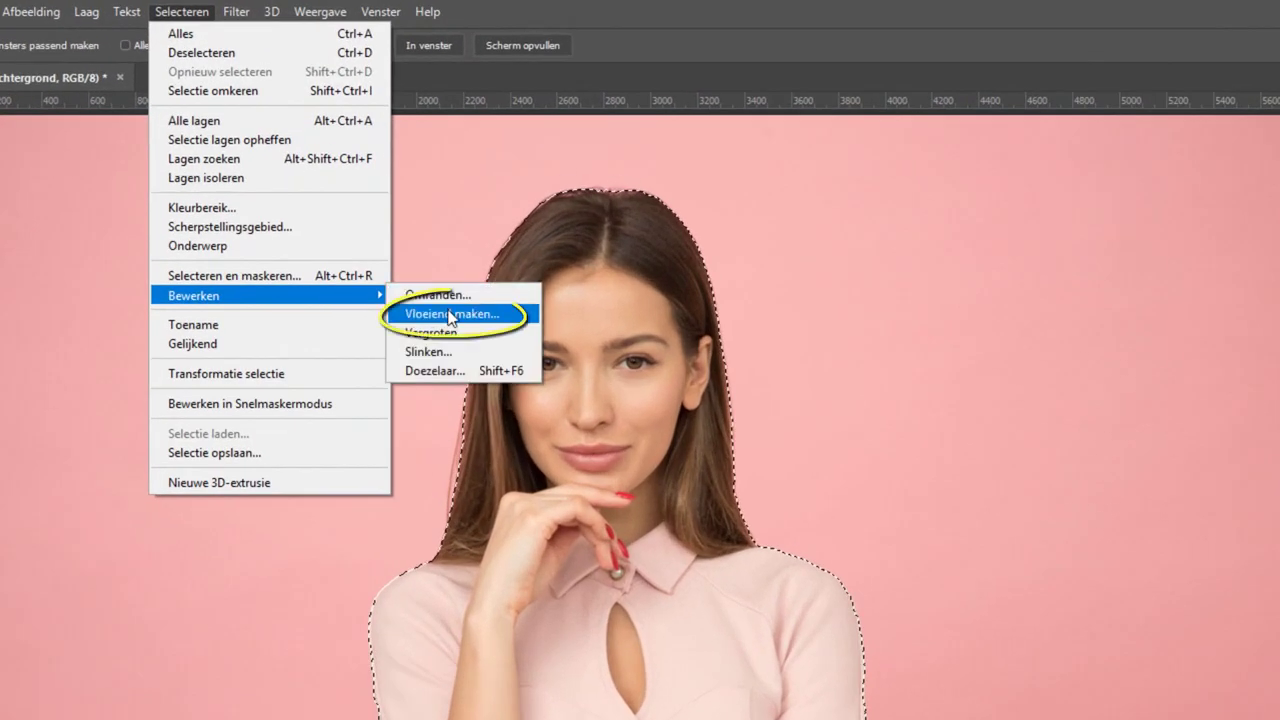
left_click(447, 320)
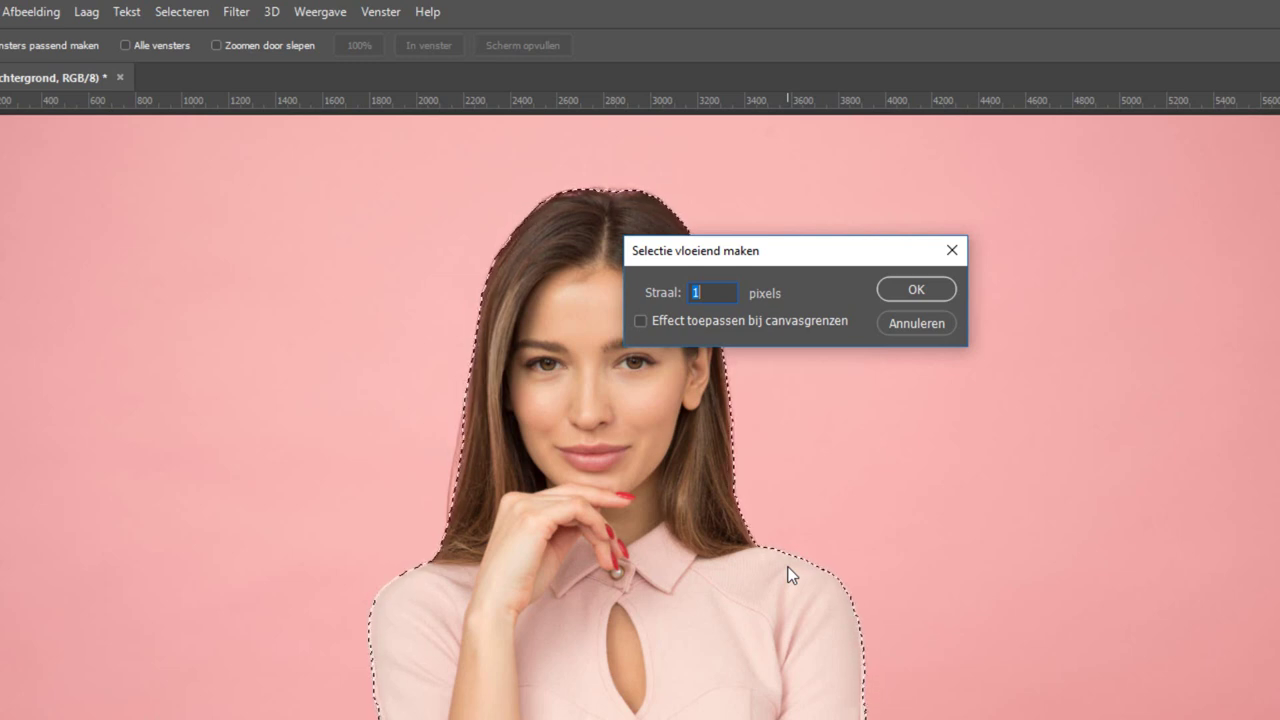
type("20")
key("Return")
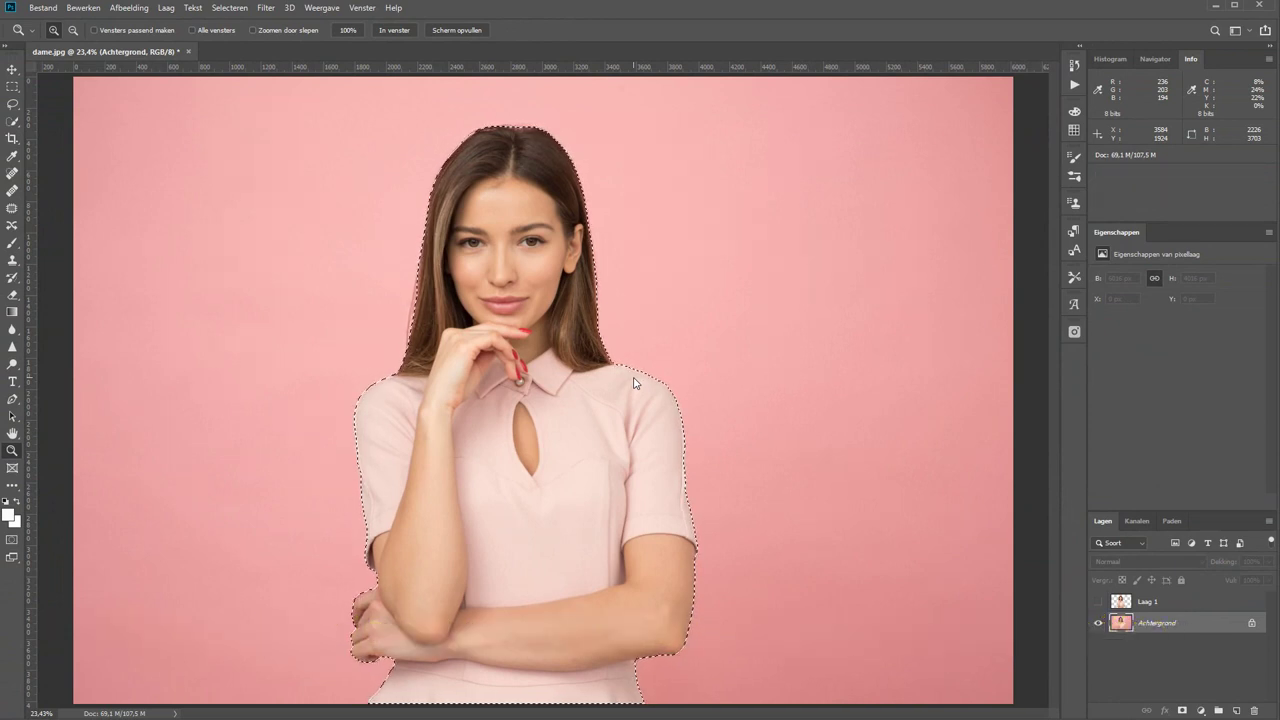
key("ctrl+j")
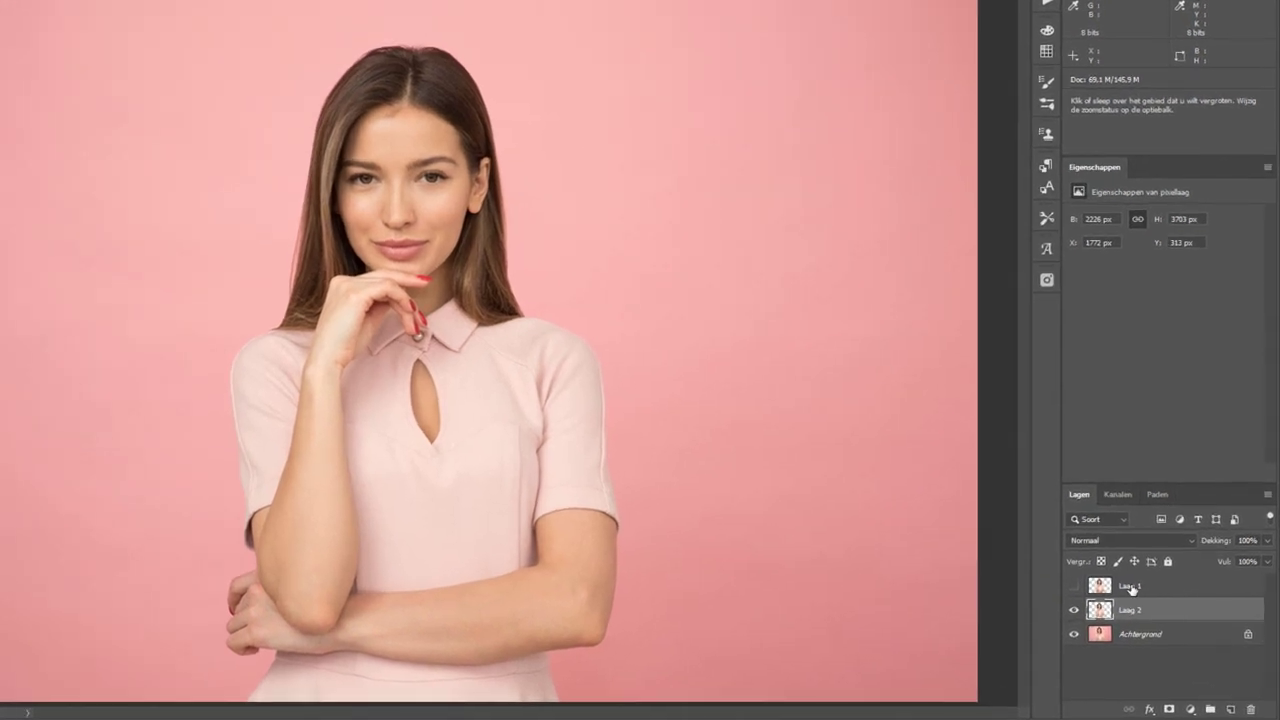
- Rename Laag 1 to 'originele selectie' and open Laag 2's layer styles
double_click(1130, 586)
type("or")
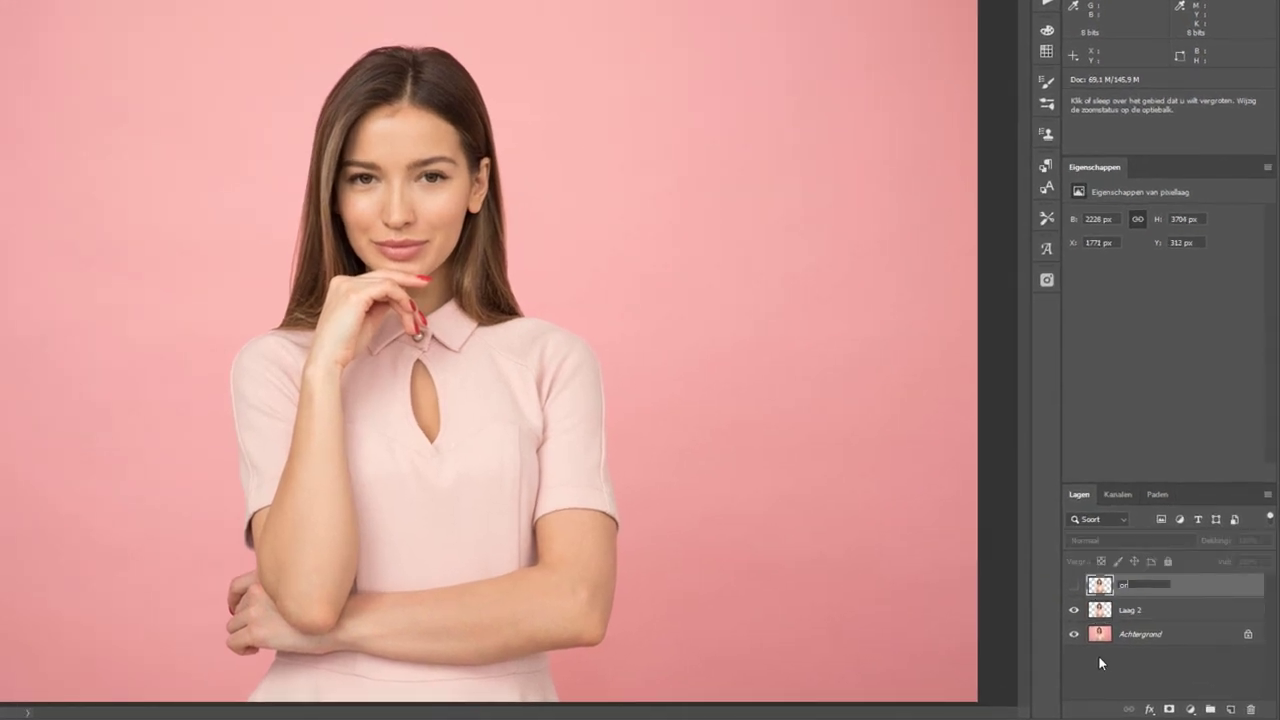
type("iginele se")
type("lectie")
key("Return")
double_click(1211, 617)
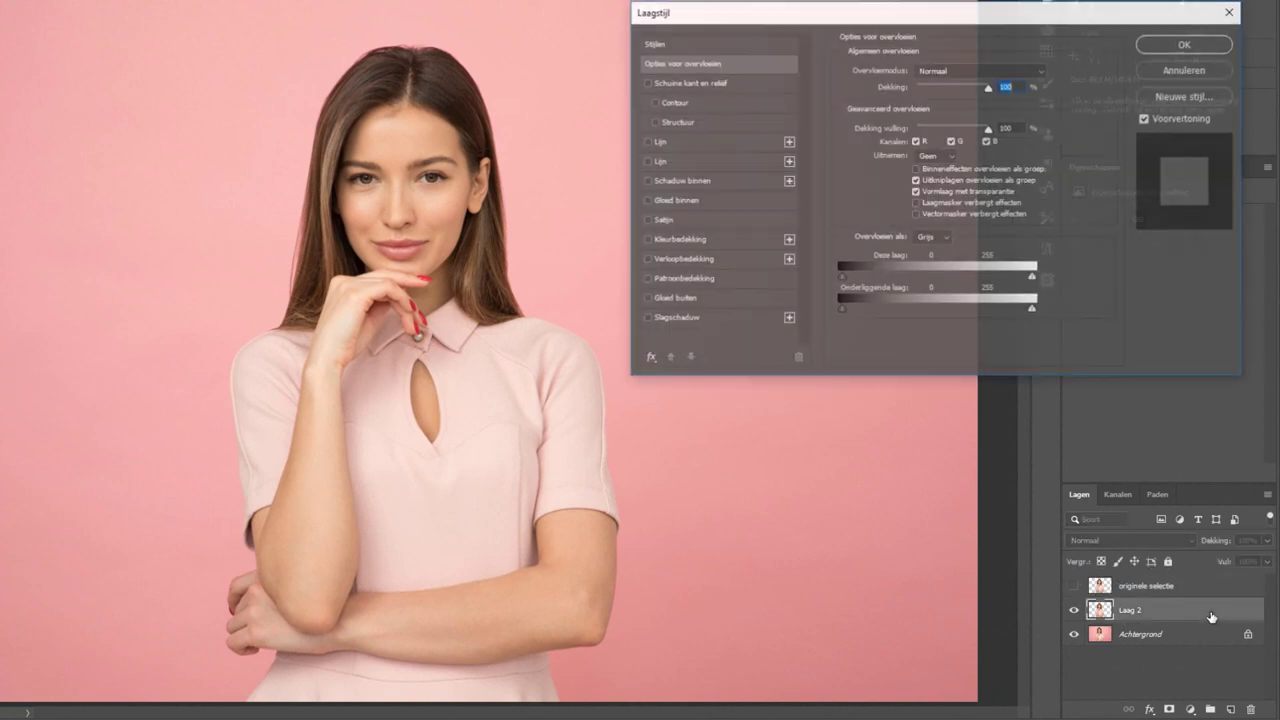
- Add a 35 px centred stroke to Laag 2
left_click(646, 142)
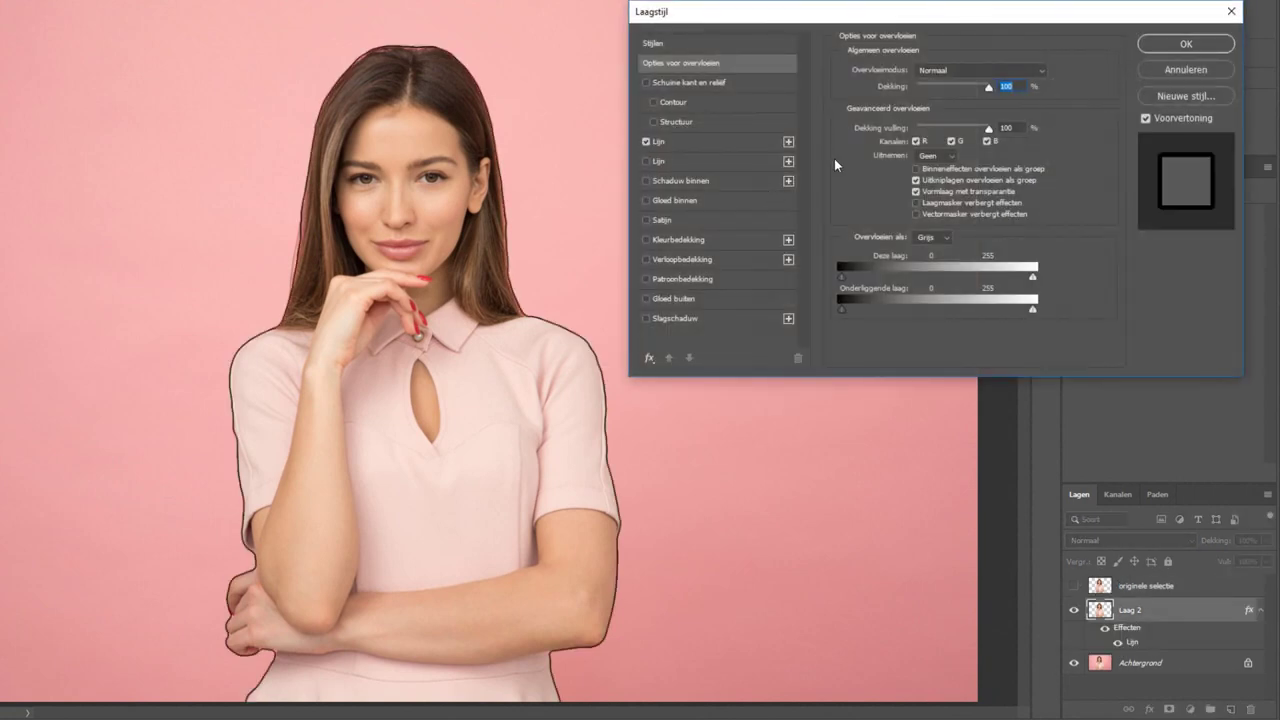
left_click(723, 142)
left_click_drag(916, 70, 923, 70)
left_click(930, 87)
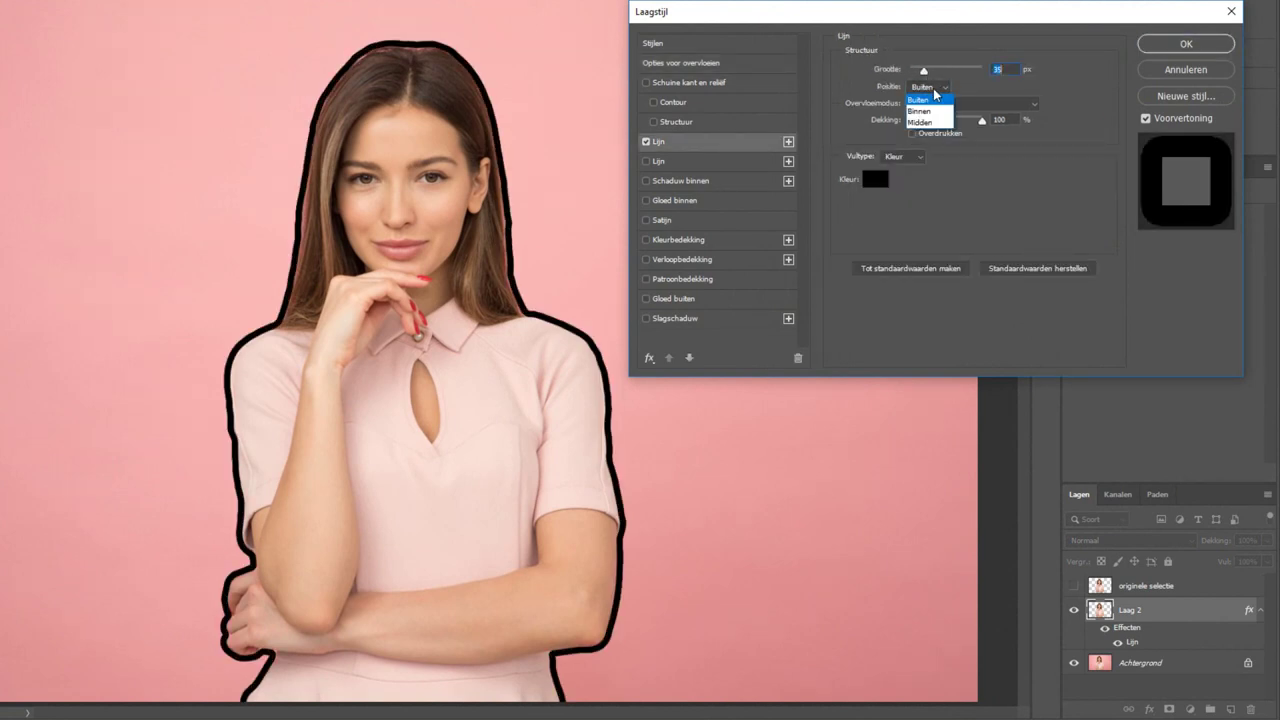
left_click(922, 122)
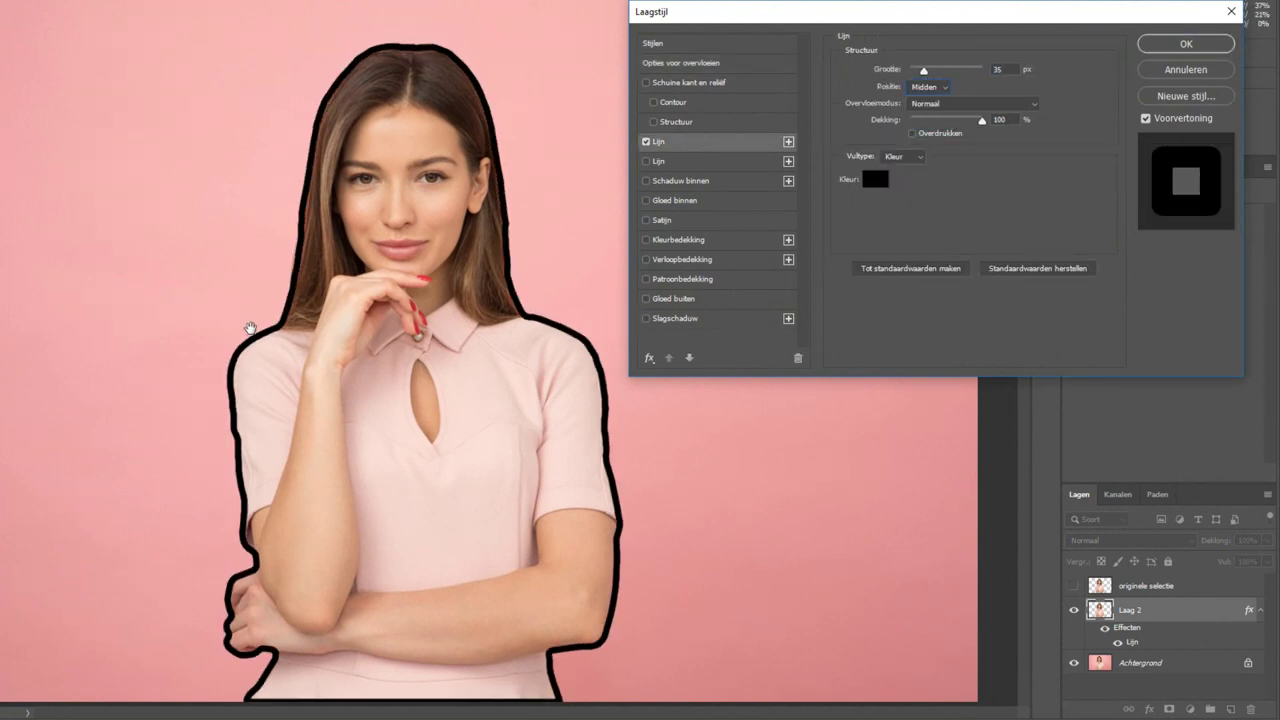
left_click_drag(259, 328, 355, 461)
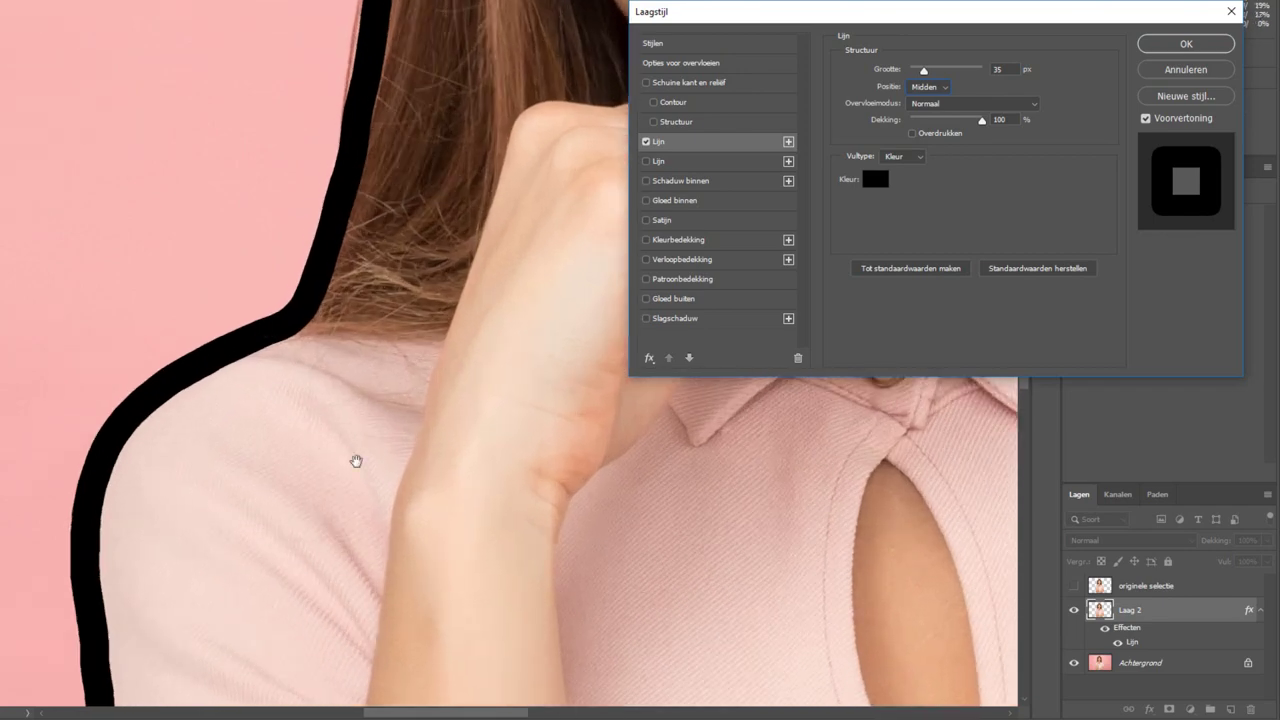
- Make the stroke white (ffffff) and apply the layer style
left_click(870, 183)
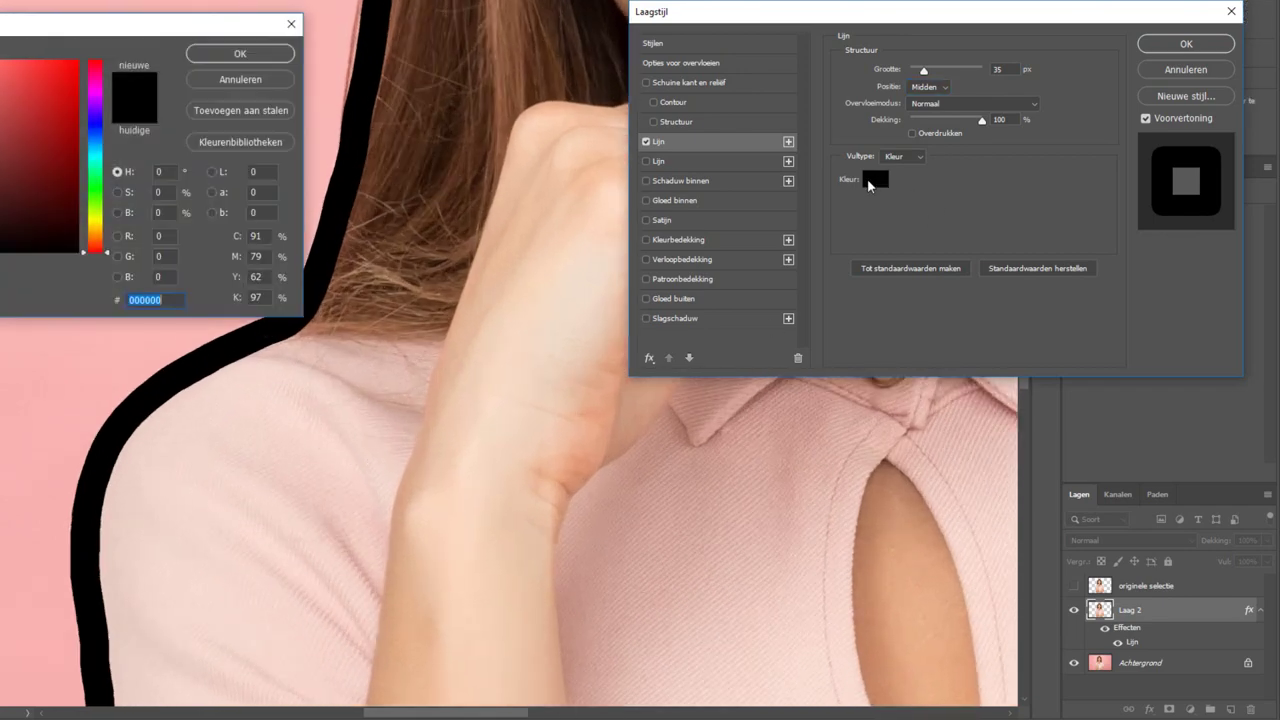
type("ffffff")
left_click(240, 53)
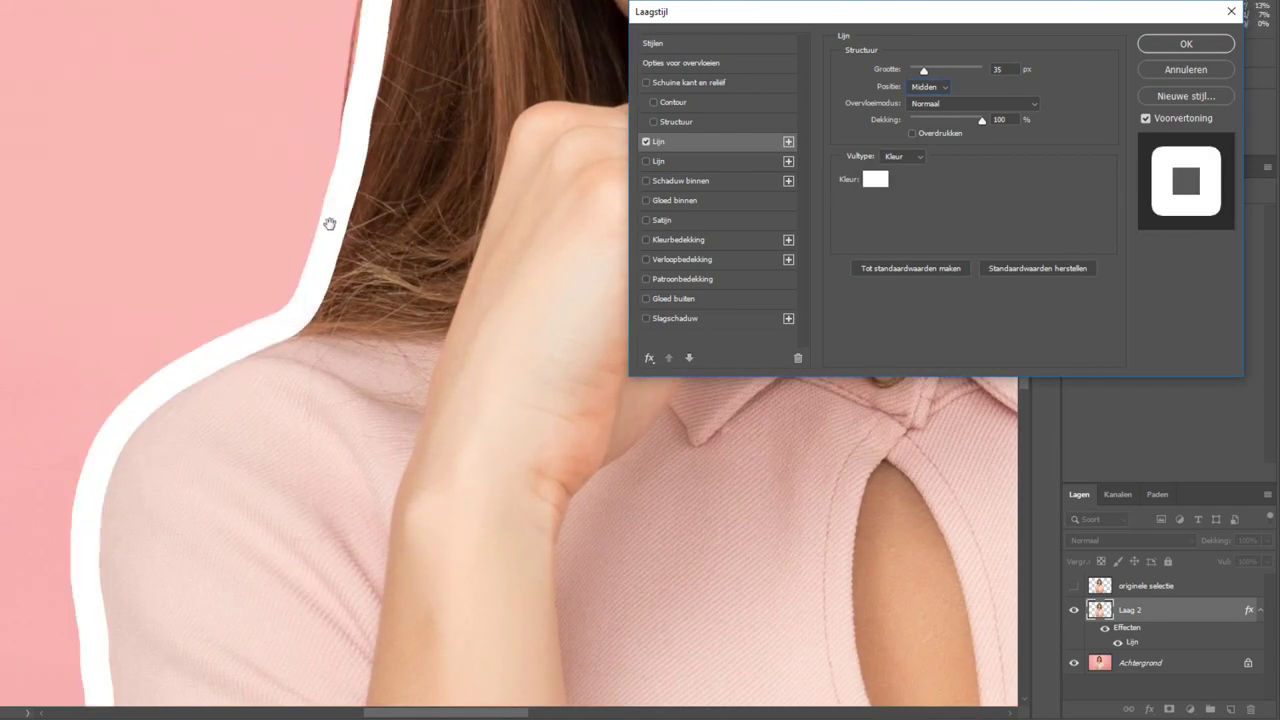
key("alt")
scroll(335, 200, "down", 5)
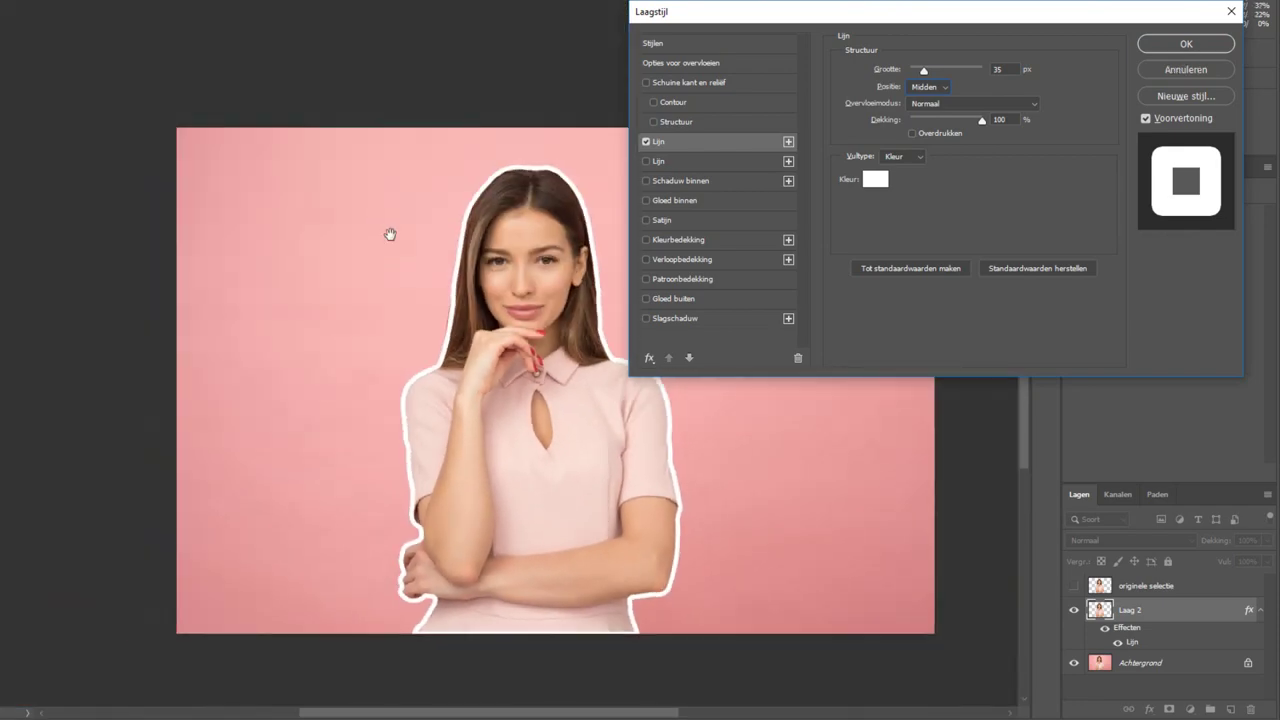
scroll(556, 385, "up", 3)
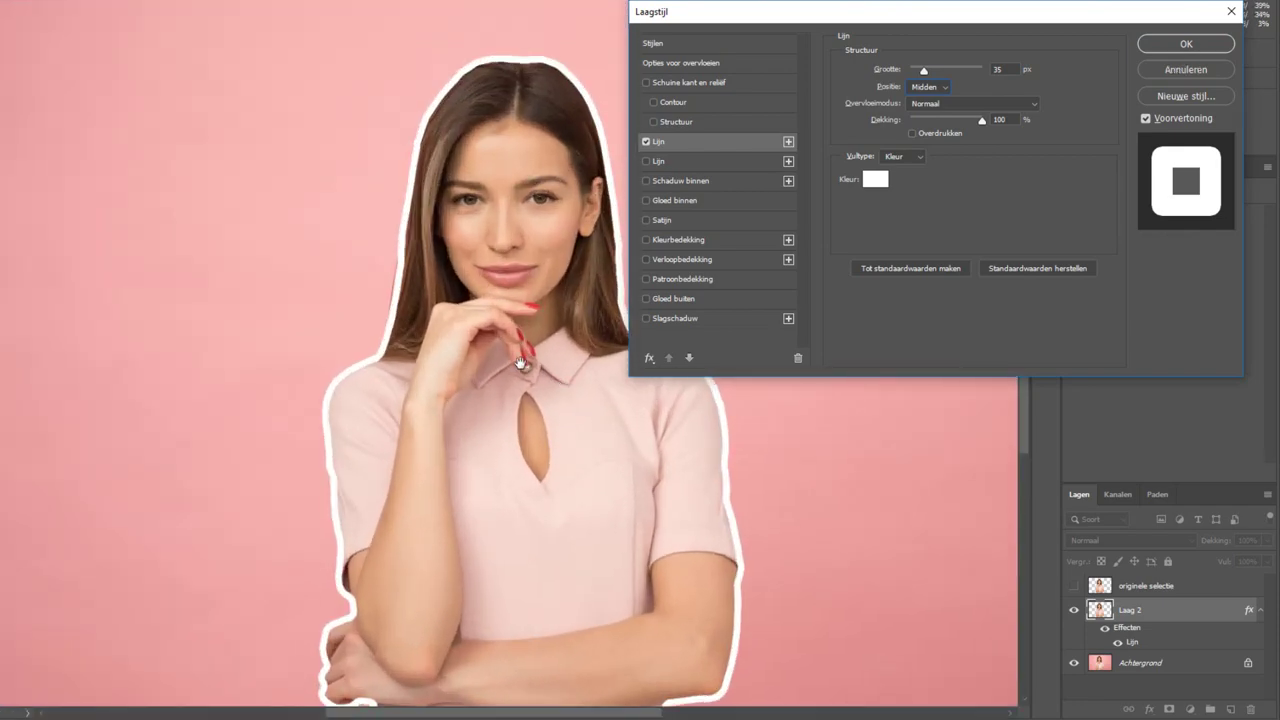
left_click(1215, 47)
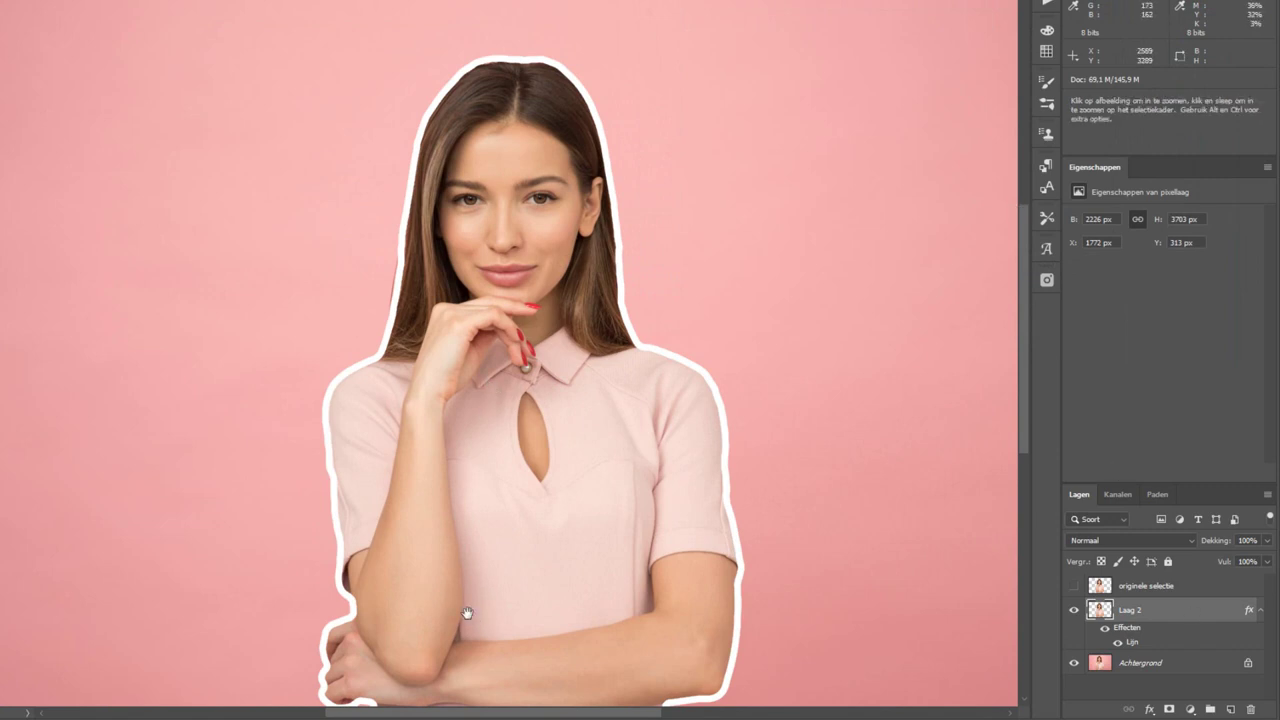
- Zoom in to inspect the white outline near the hand and along the hair
scroll(449, 309, "down", 5)
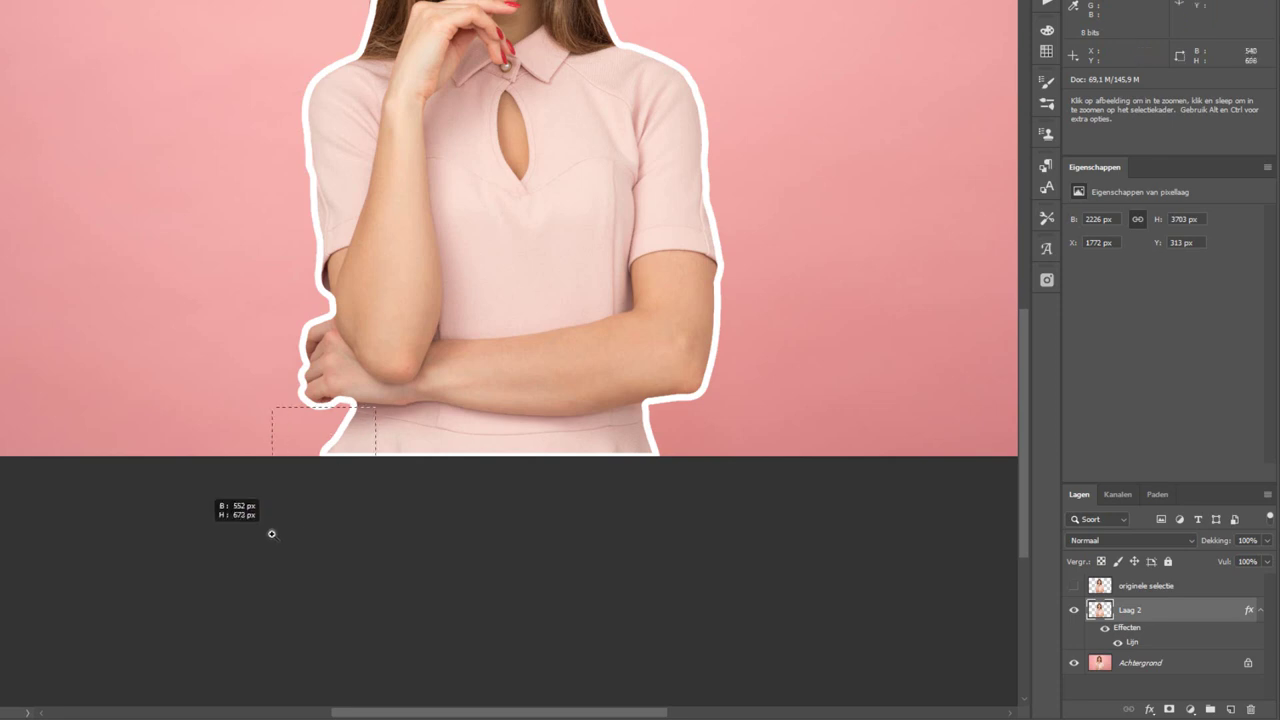
left_click_drag(367, 428, 271, 531)
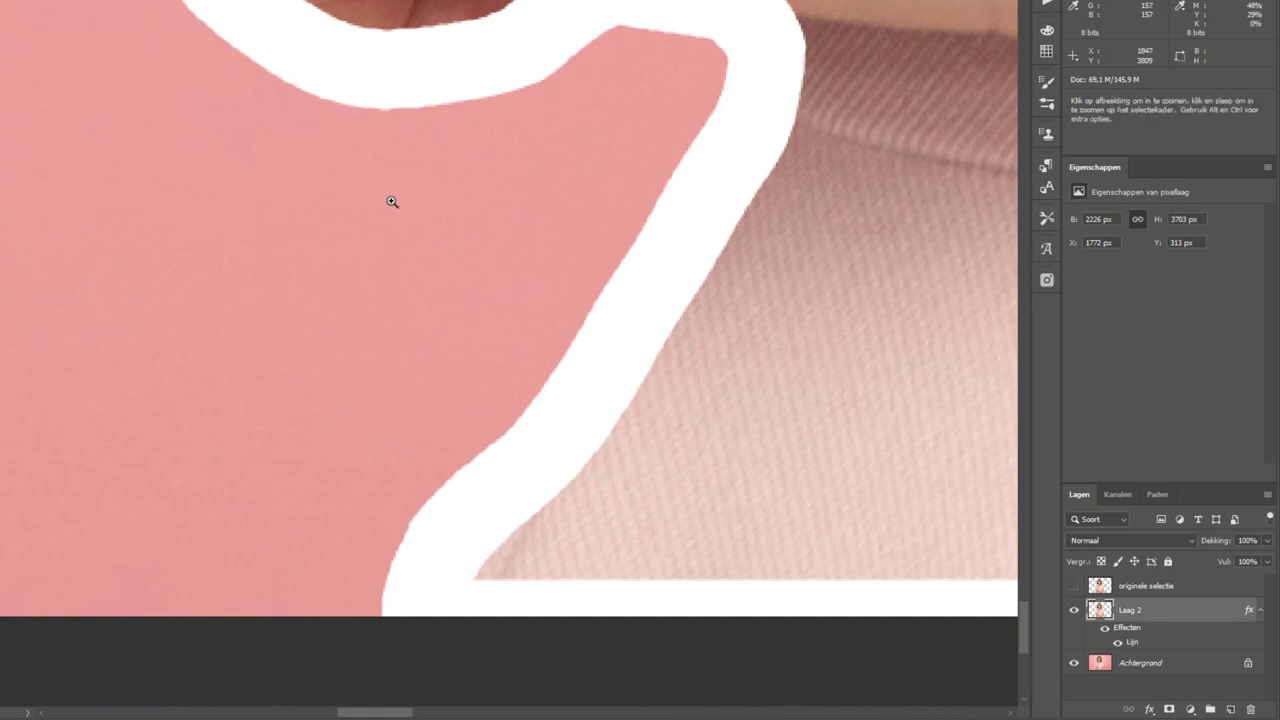
key("ctrl+0")
left_click_drag(300, 223, 246, 280)
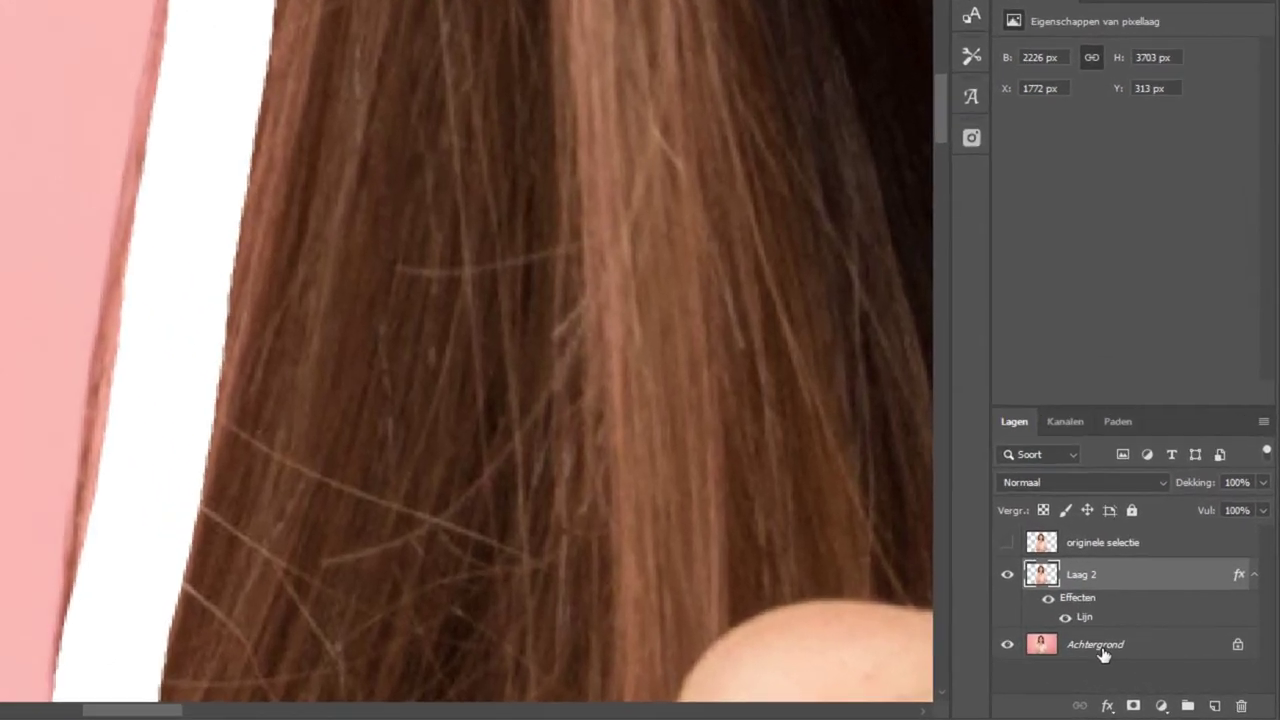
- Create an empty Laag 3 directly above Achtergrond, then reselect Laag 2
left_click(1127, 654)
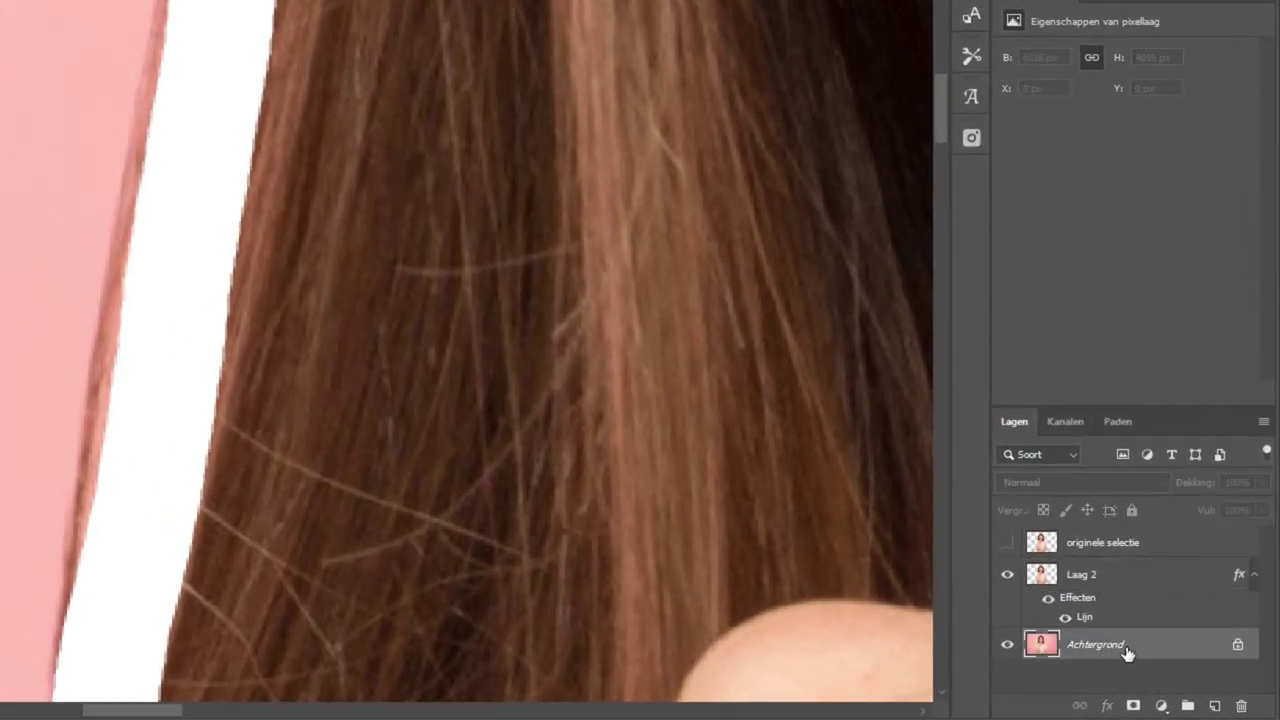
left_click(1214, 706)
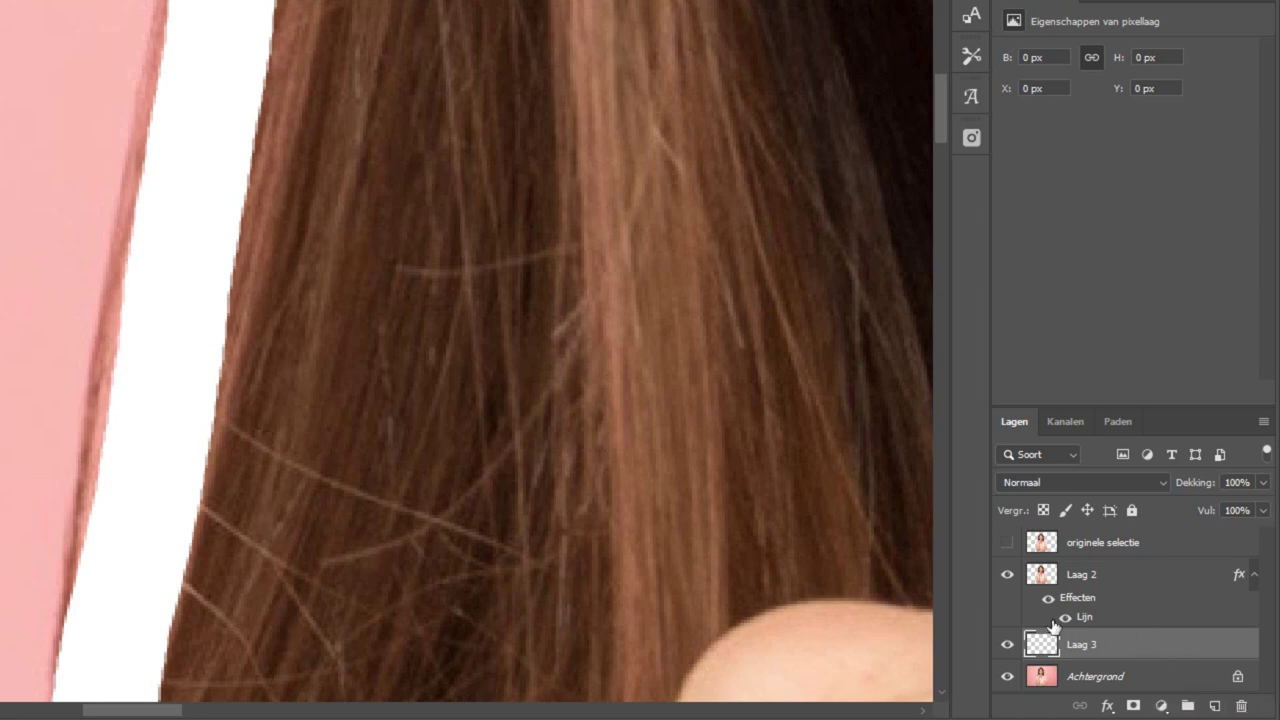
left_click(1130, 575)
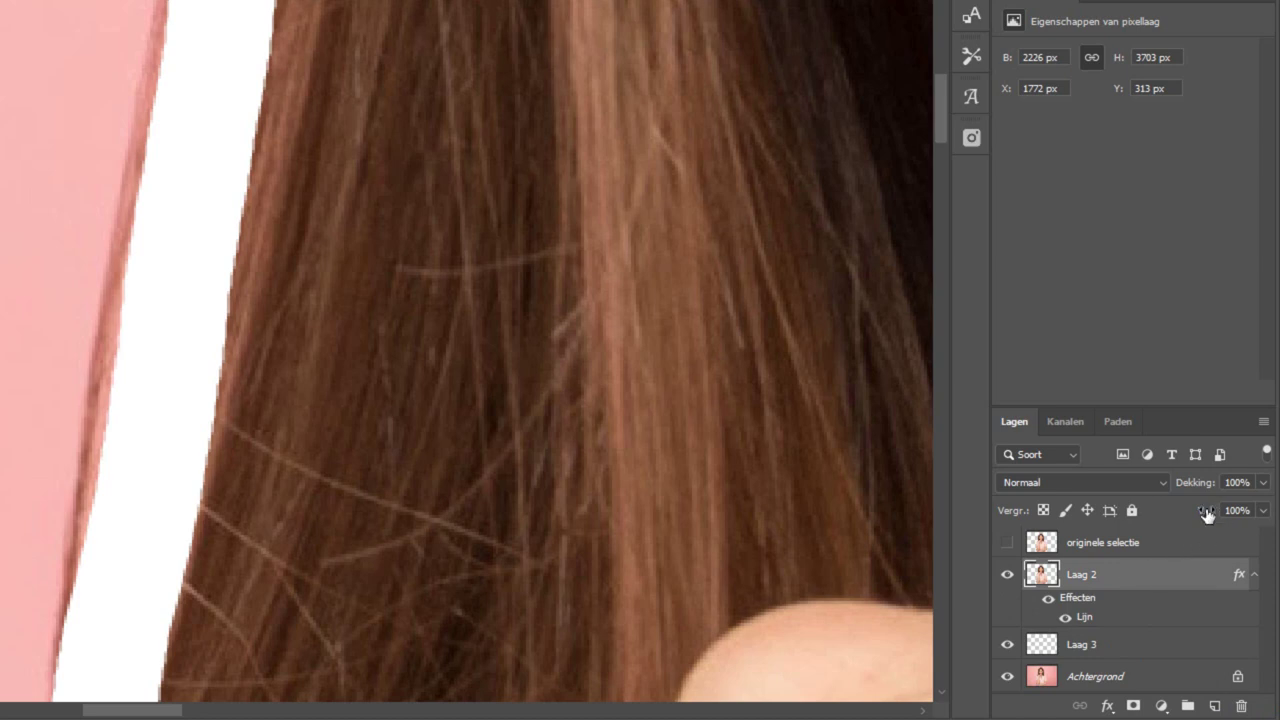
- Give Laag 2 0% fill and 90% opacity, briefly hiding Achtergrond to check the outline
left_click_drag(1205, 517, 1040, 505)
left_click(1008, 678)
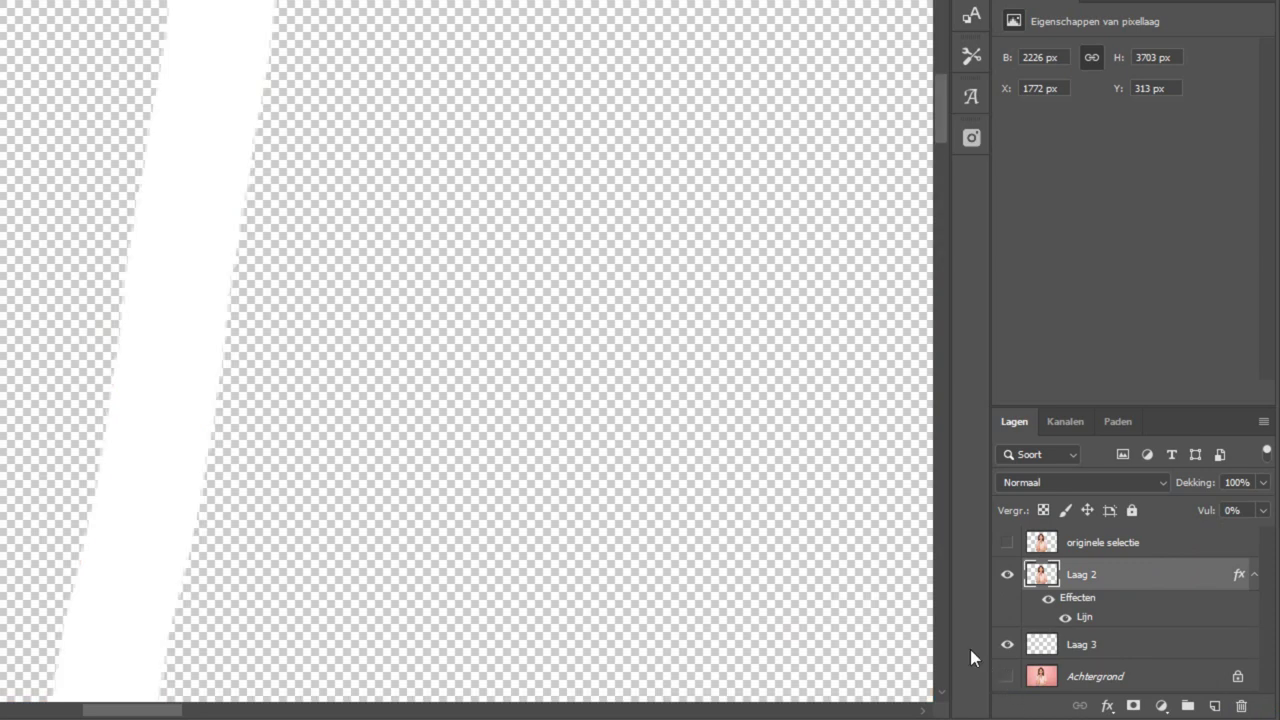
key("ctrl+minus")
key("ctrl+minus")
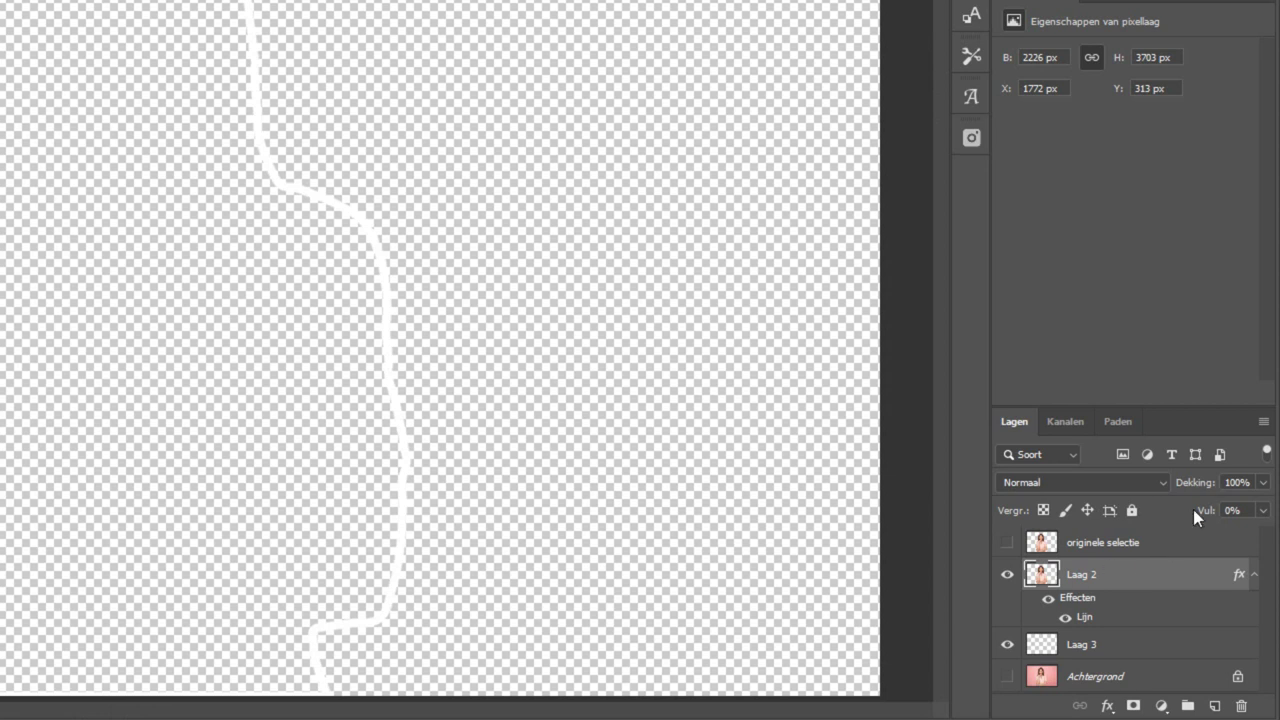
left_click(1232, 511)
type("6")
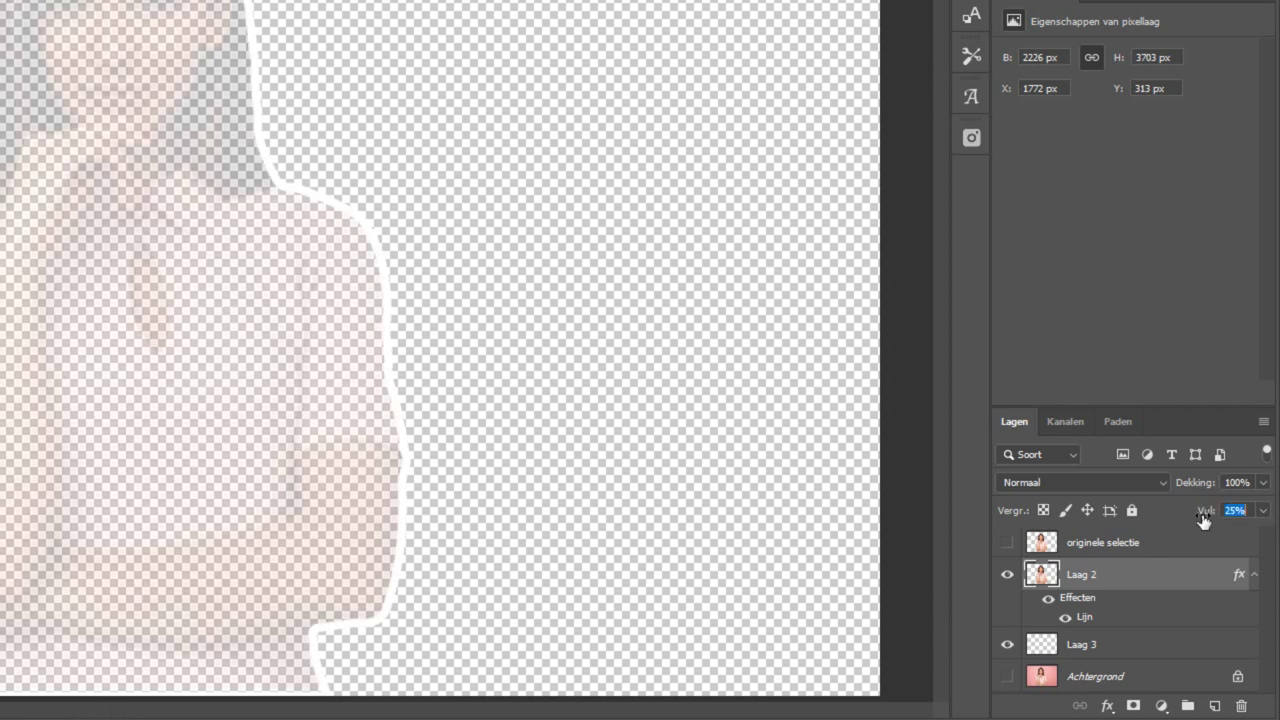
type("2")
type("100")
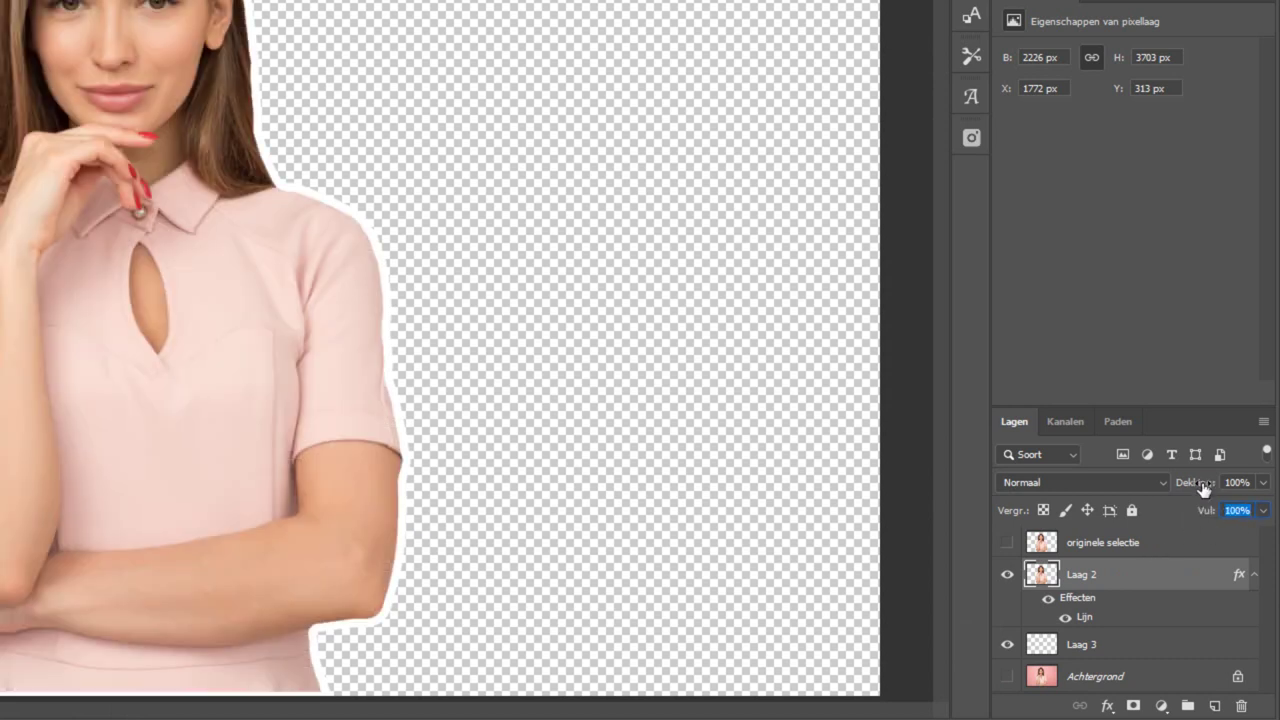
left_click_drag(1203, 487, 1030, 485)
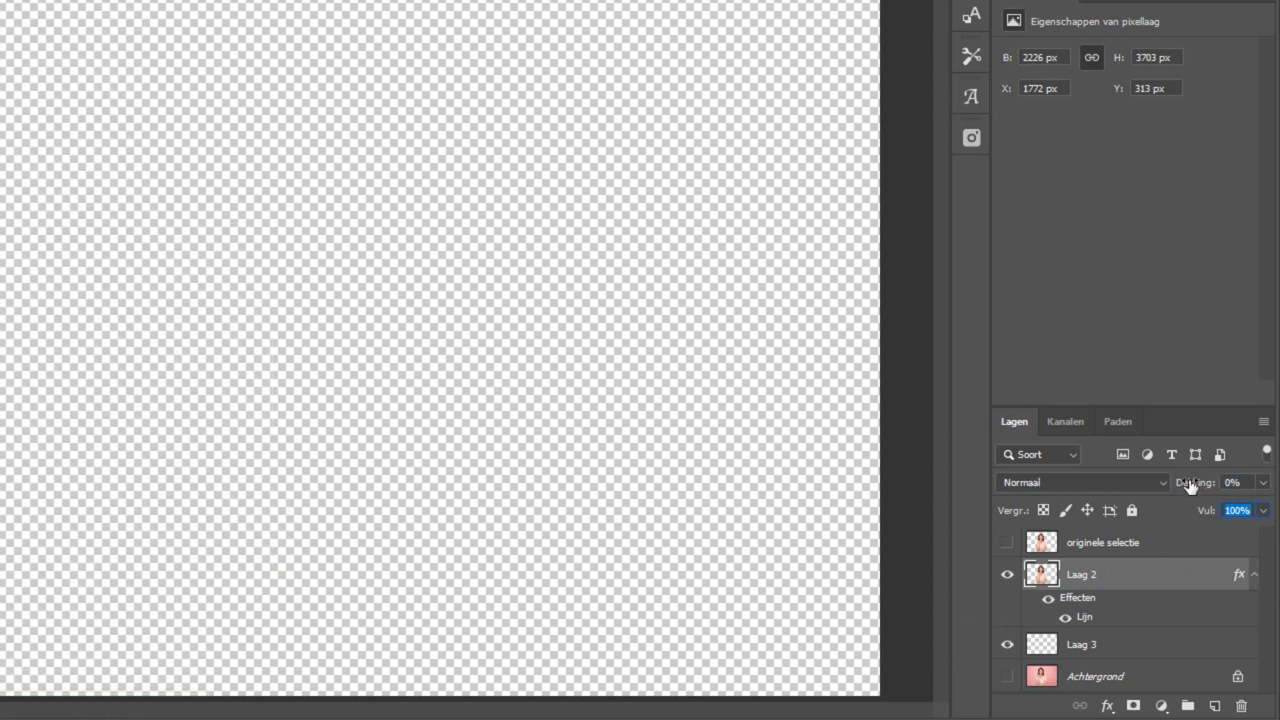
mouse_move(1190, 485)
left_mouse_down()
mouse_move(1218, 487)
mouse_move(1167, 513)
mouse_move(1018, 505)
left_mouse_up()
type("0")
left_click(1007, 676)
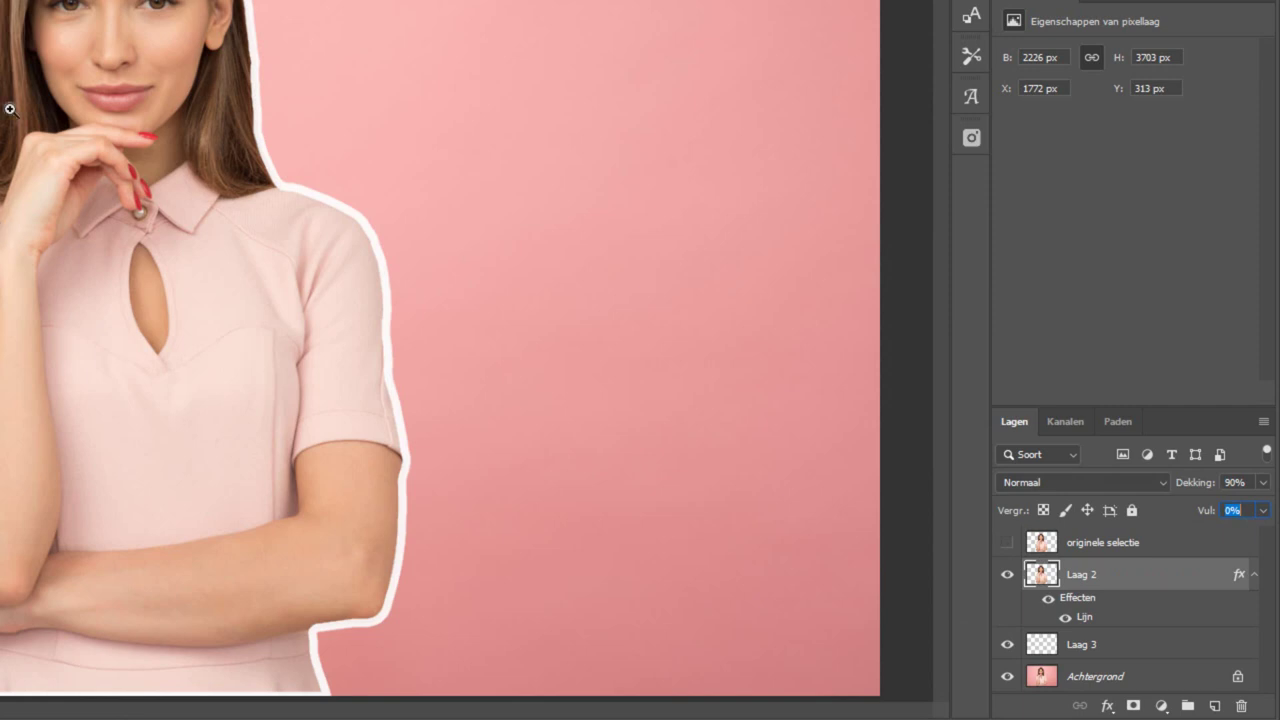
left_click_drag(41, 160, 51, 166)
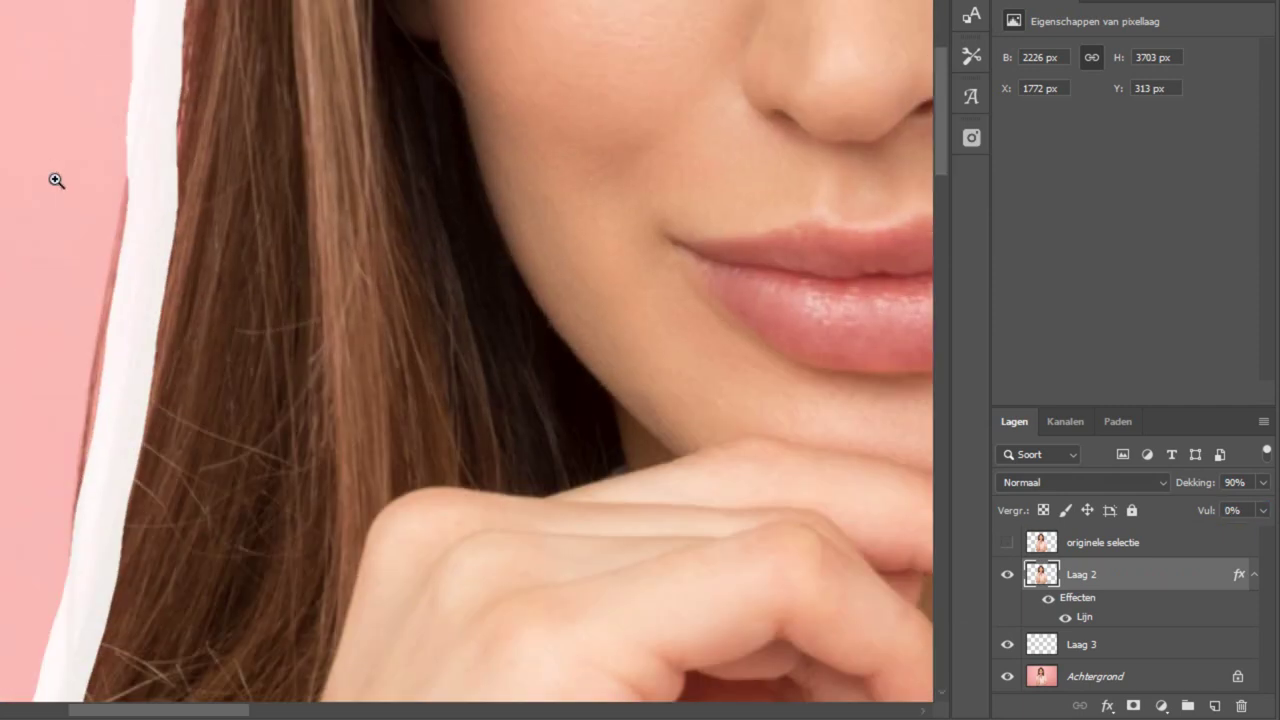
- Rename the empty Laag 3 layer to 'klonen'
left_click(1146, 653)
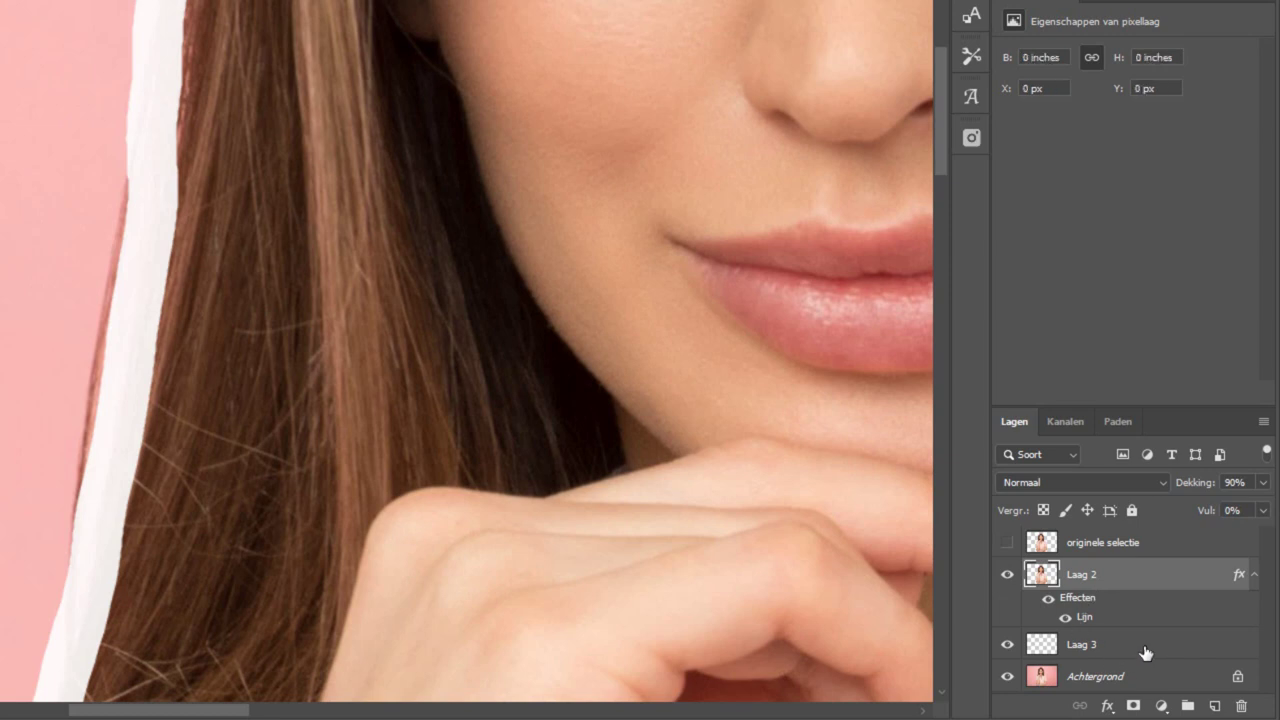
double_click(1082, 645)
type("klon")
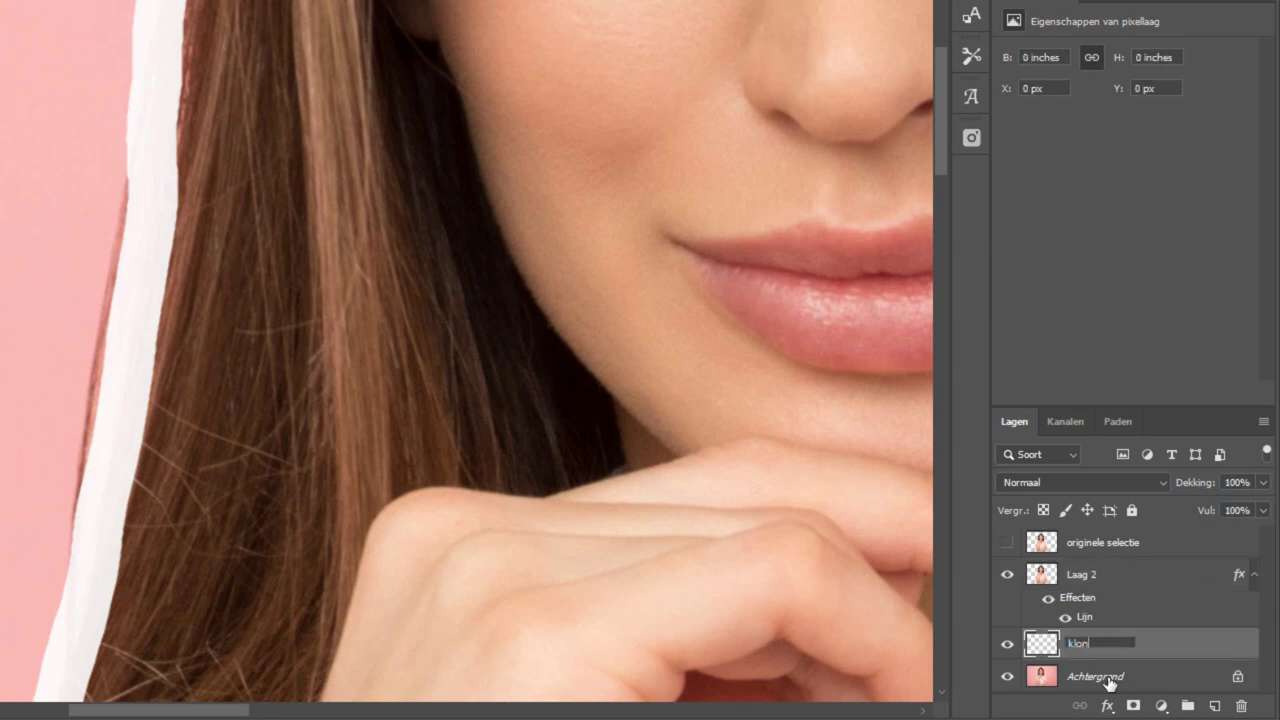
type("en")
key("Return")
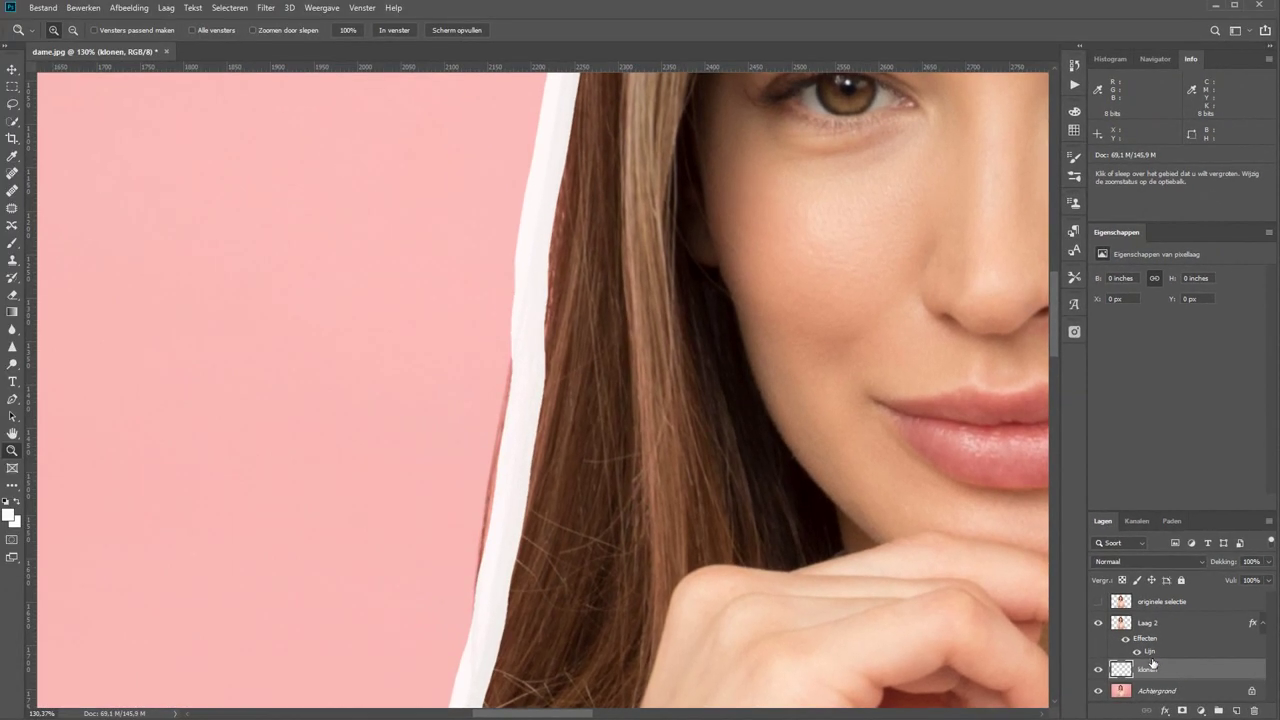
- Switch to the Clone Stamp tool with sampling set to Current & Below
left_click(12, 260)
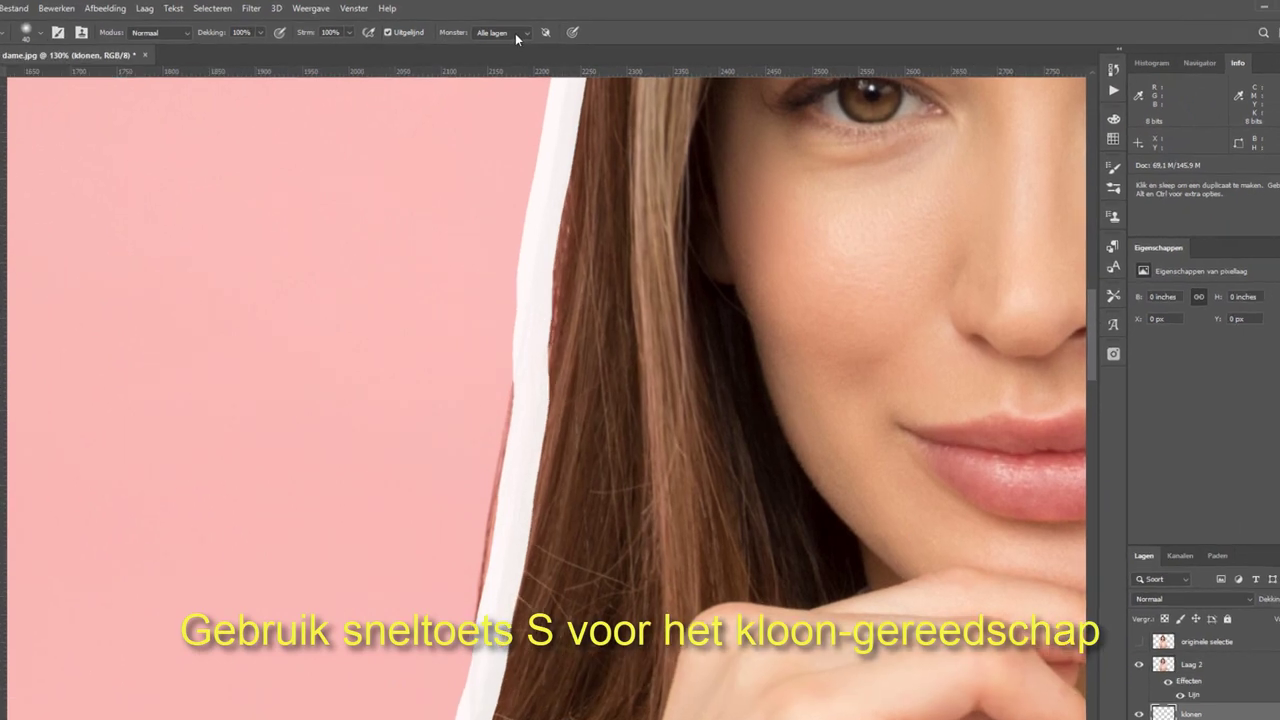
left_click(511, 32)
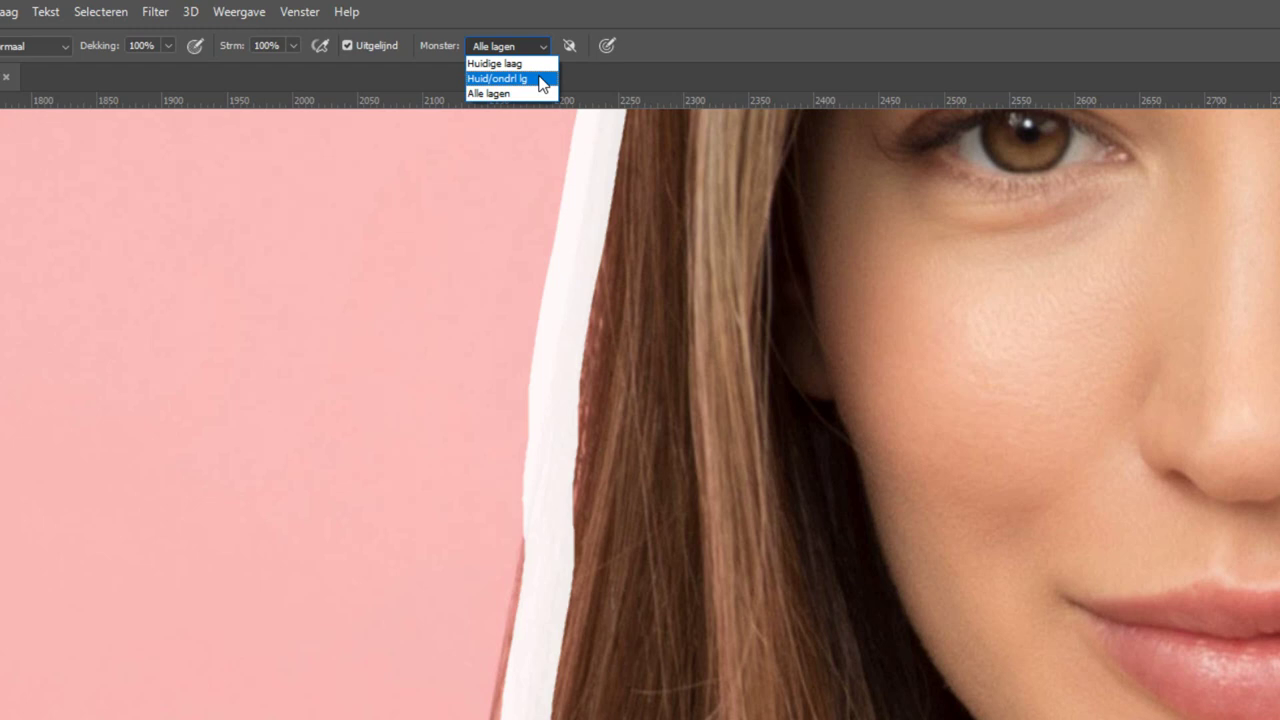
left_click(541, 80)
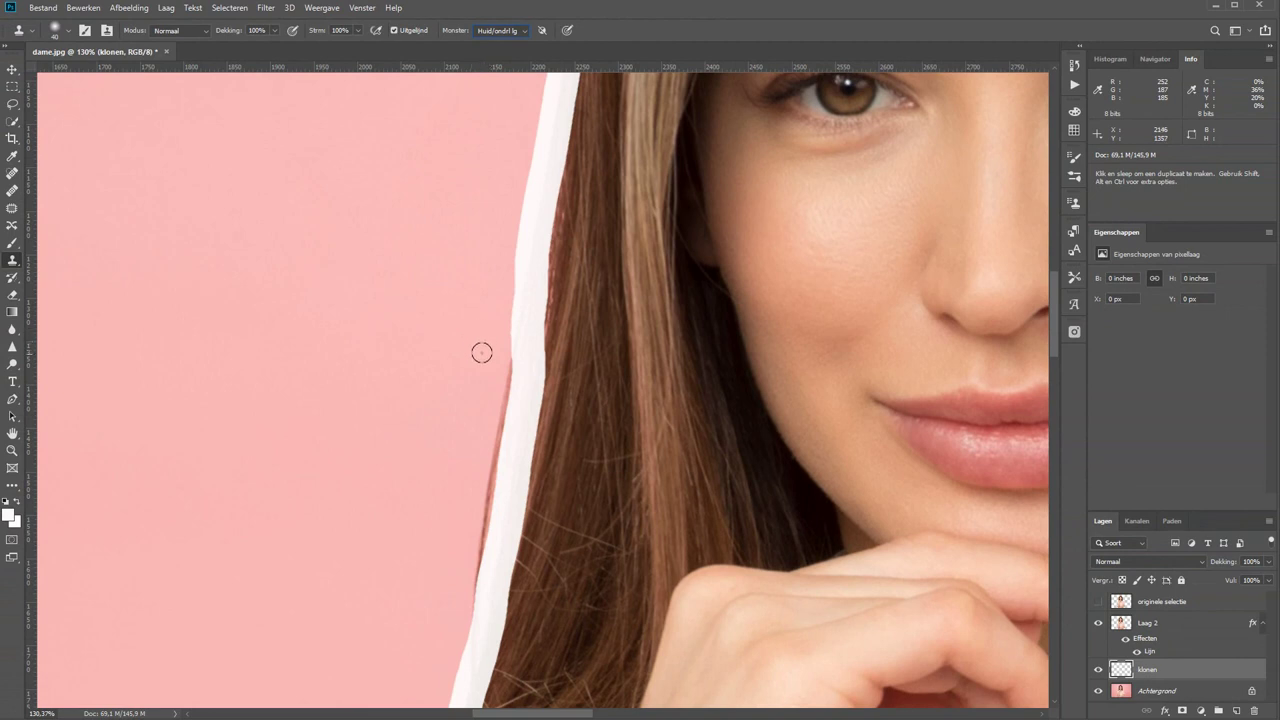
- Clone pink background over the white edge beside the hair and specks along the hairline
left_click(459, 366, "alt")
left_click_drag(503, 357, 463, 597)
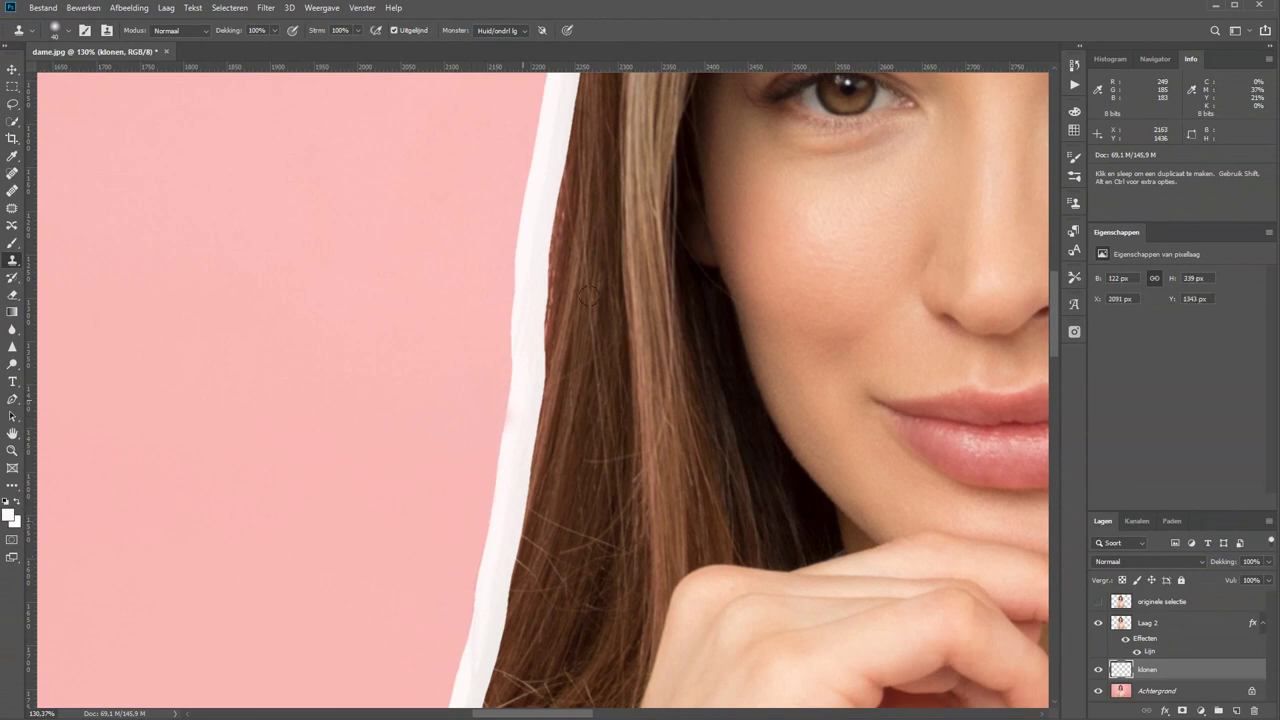
left_click_drag(590, 210, 387, 629)
left_click_drag(430, 150, 394, 514)
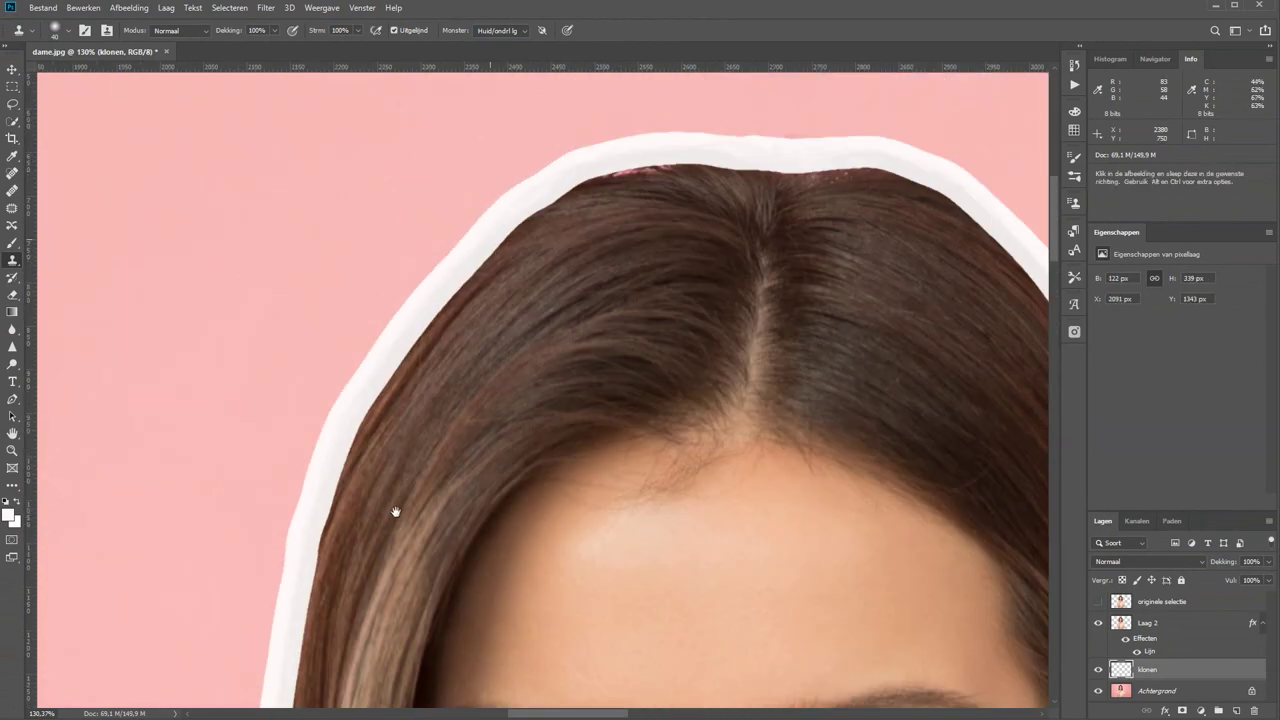
mouse_move(600, 225)
left_mouse_down()
mouse_move(616, 270)
mouse_move(577, 233)
mouse_move(845, 234)
left_mouse_up()
left_click(655, 254, "alt")
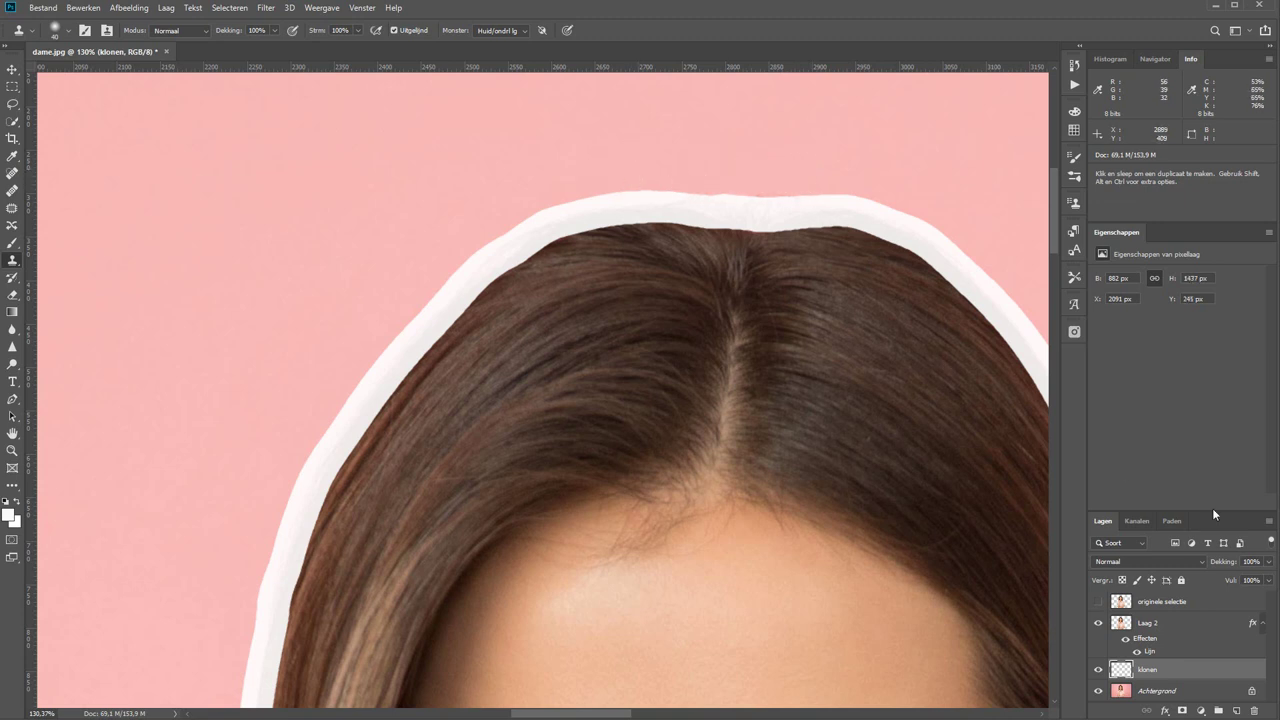
- Set Laag 2 opacity to 100%, then reselect the klonen layer
left_click(1175, 623)
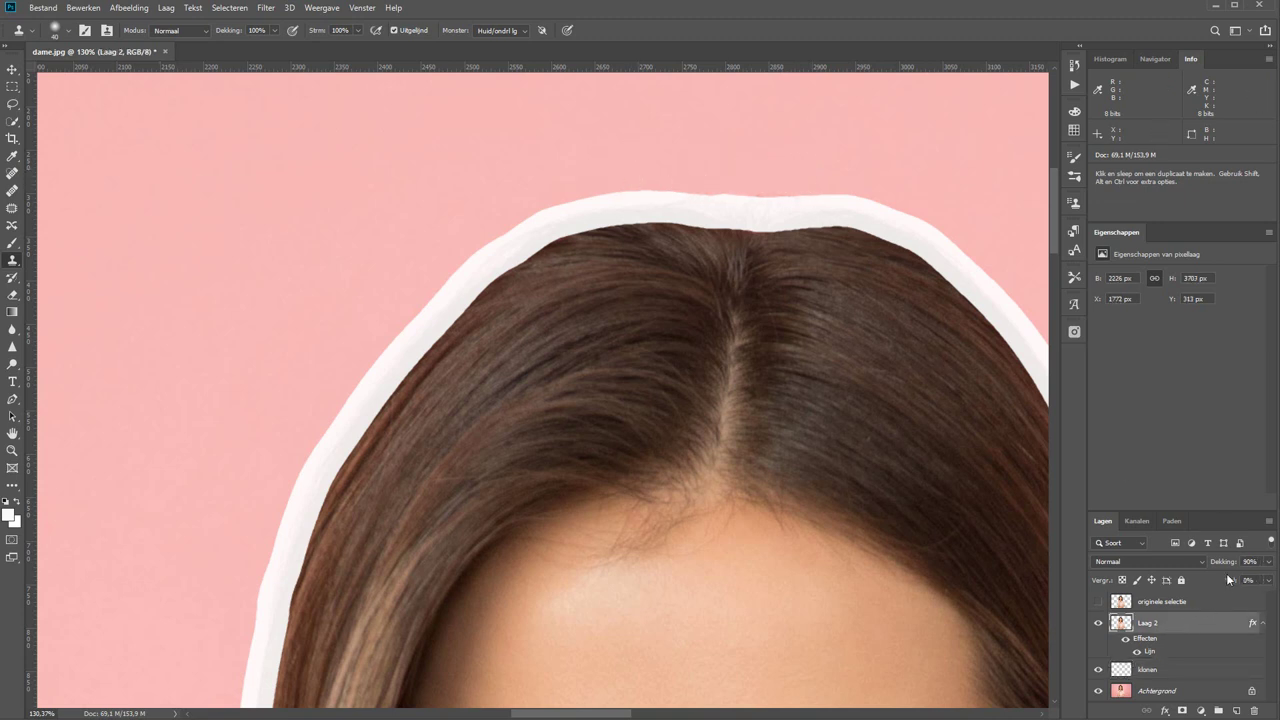
left_click_drag(1221, 563, 1275, 562)
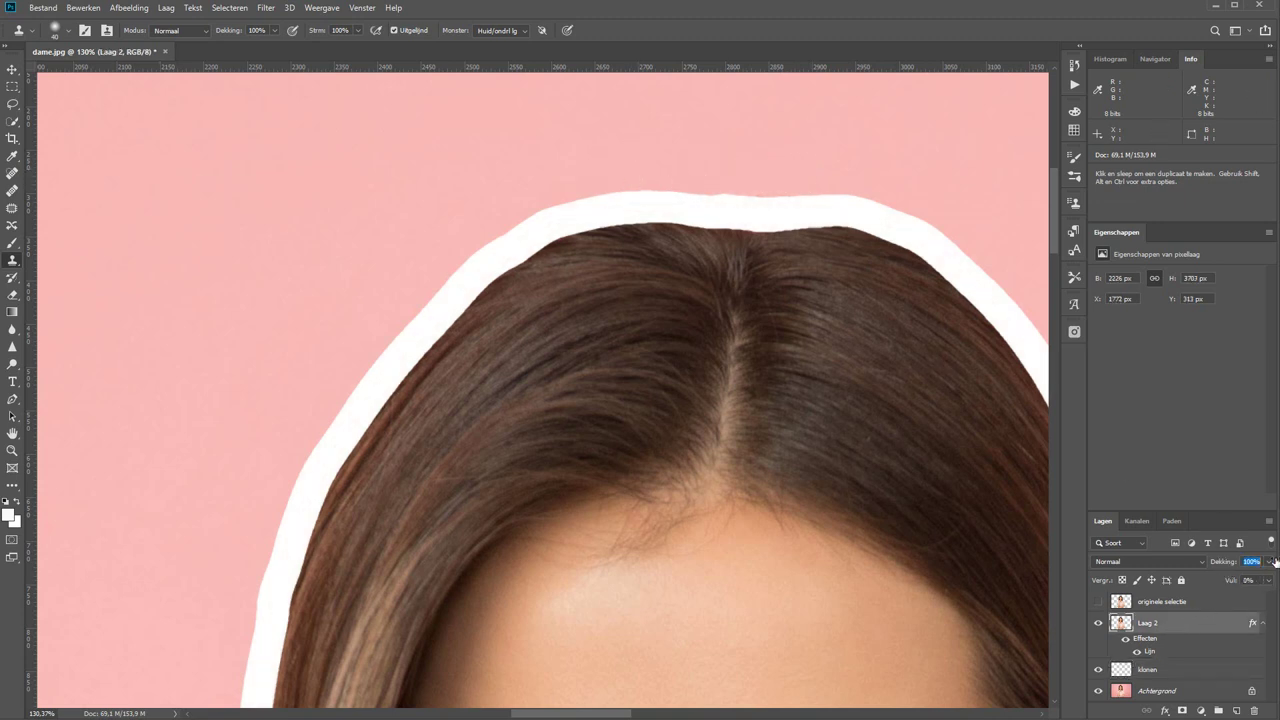
left_click(1147, 672)
- Clone over leftover pixels along the hair edge, checking it with Laag 2 hidden and shown
left_click_drag(894, 531, 314, 274)
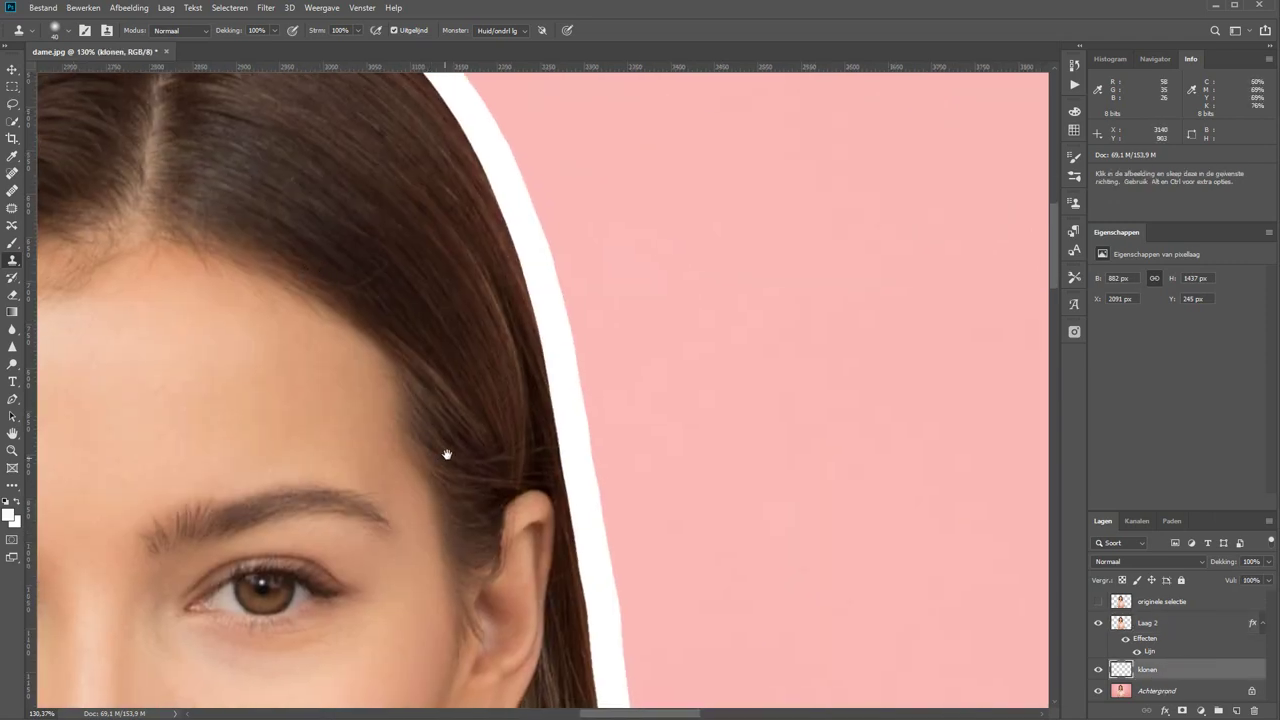
left_click_drag(447, 455, 466, 123)
left_click_drag(688, 378, 517, 143)
left_click_drag(543, 423, 649, 261)
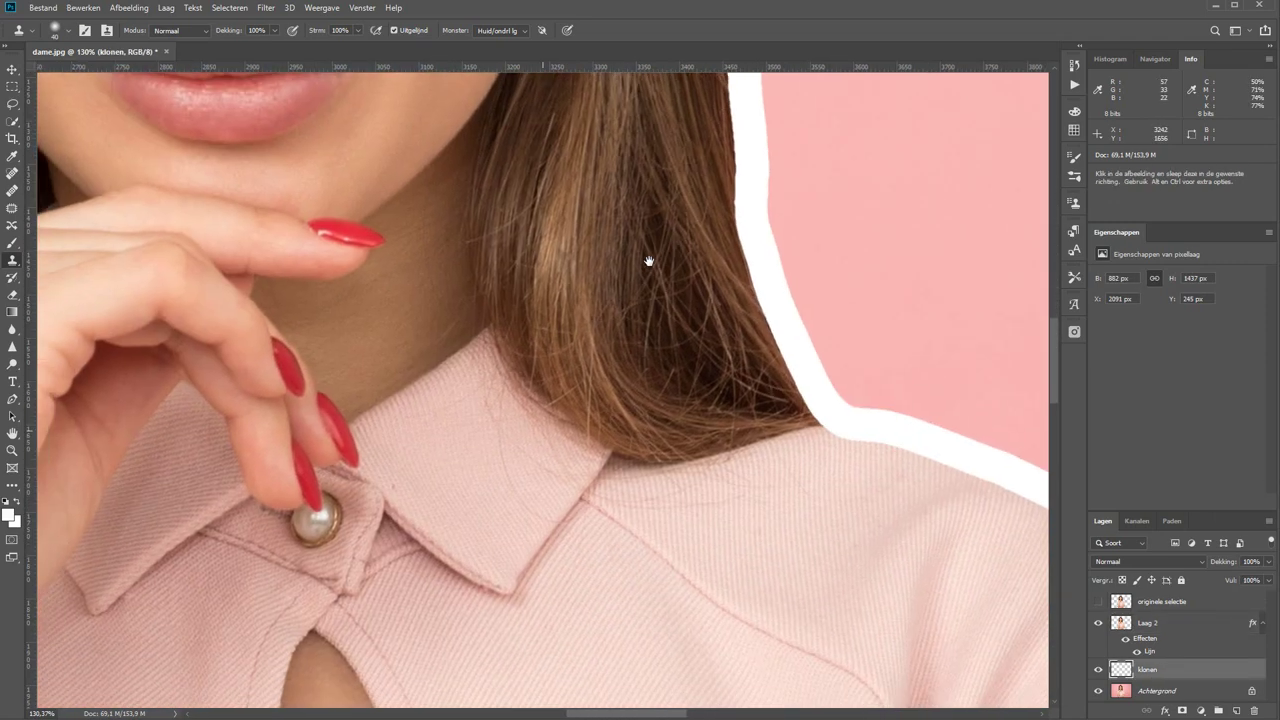
left_click_drag(240, 250, 650, 265)
left_click_drag(352, 394, 491, 520)
mouse_move(513, 294)
left_mouse_down()
mouse_move(466, 384)
mouse_move(470, 484)
left_mouse_up()
mouse_move(374, 270)
left_mouse_down()
mouse_move(365, 396)
mouse_move(400, 457)
left_mouse_up()
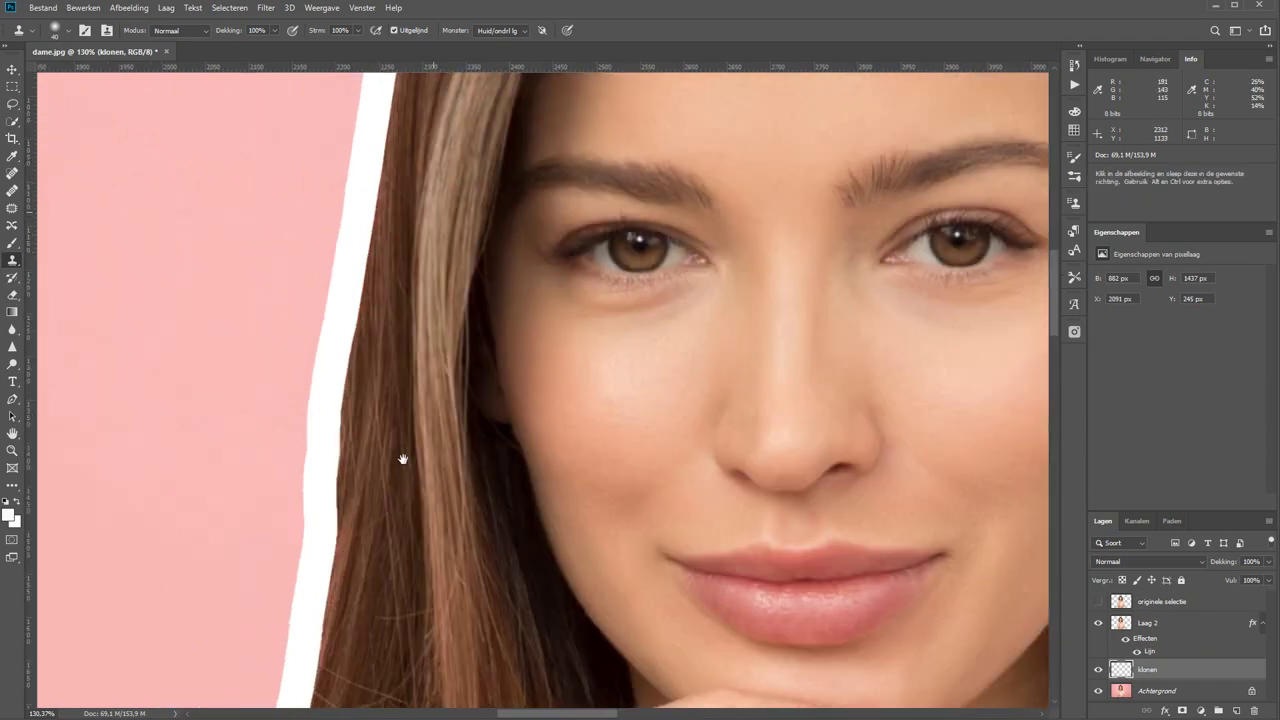
left_click_drag(430, 300, 466, 297)
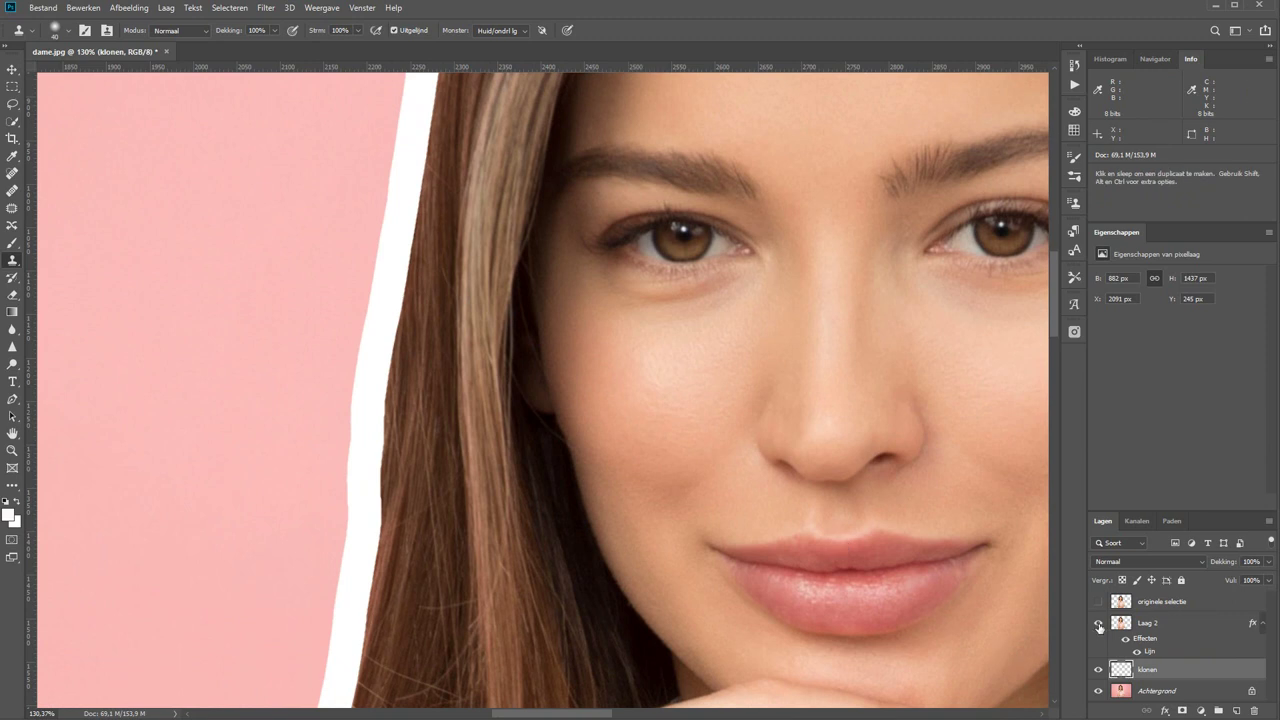
left_click(1100, 627)
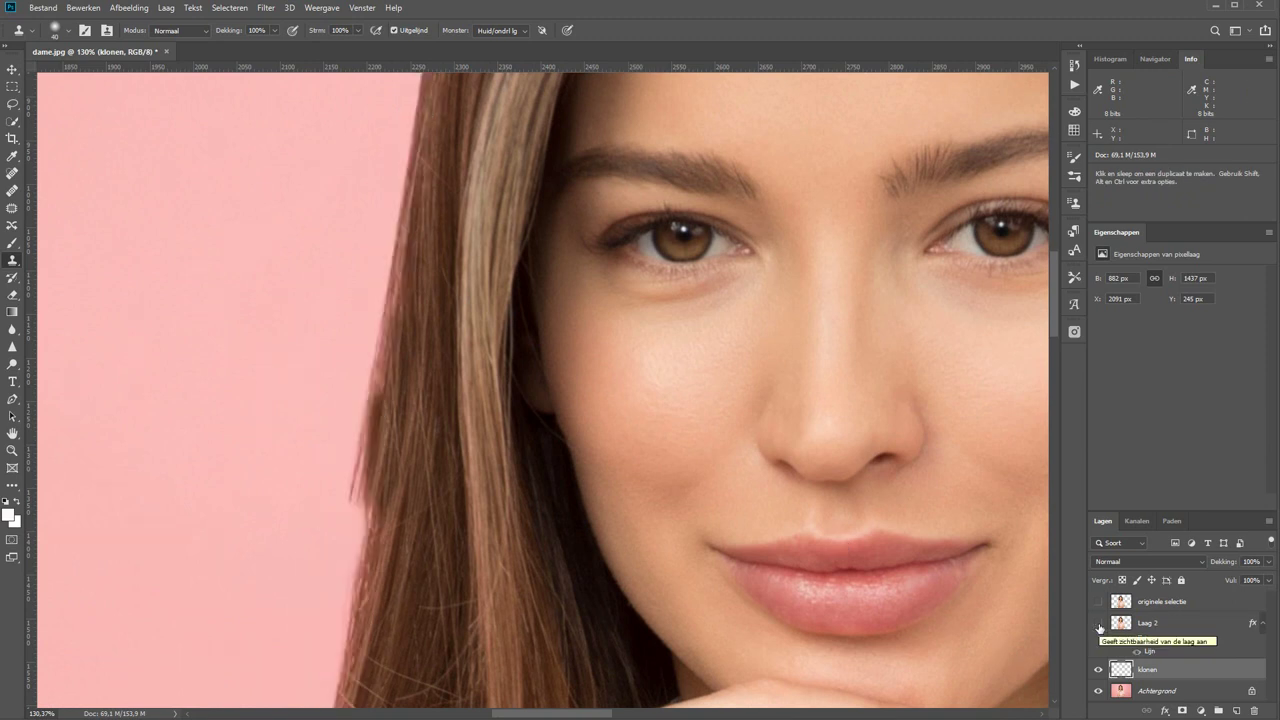
left_click(1099, 627)
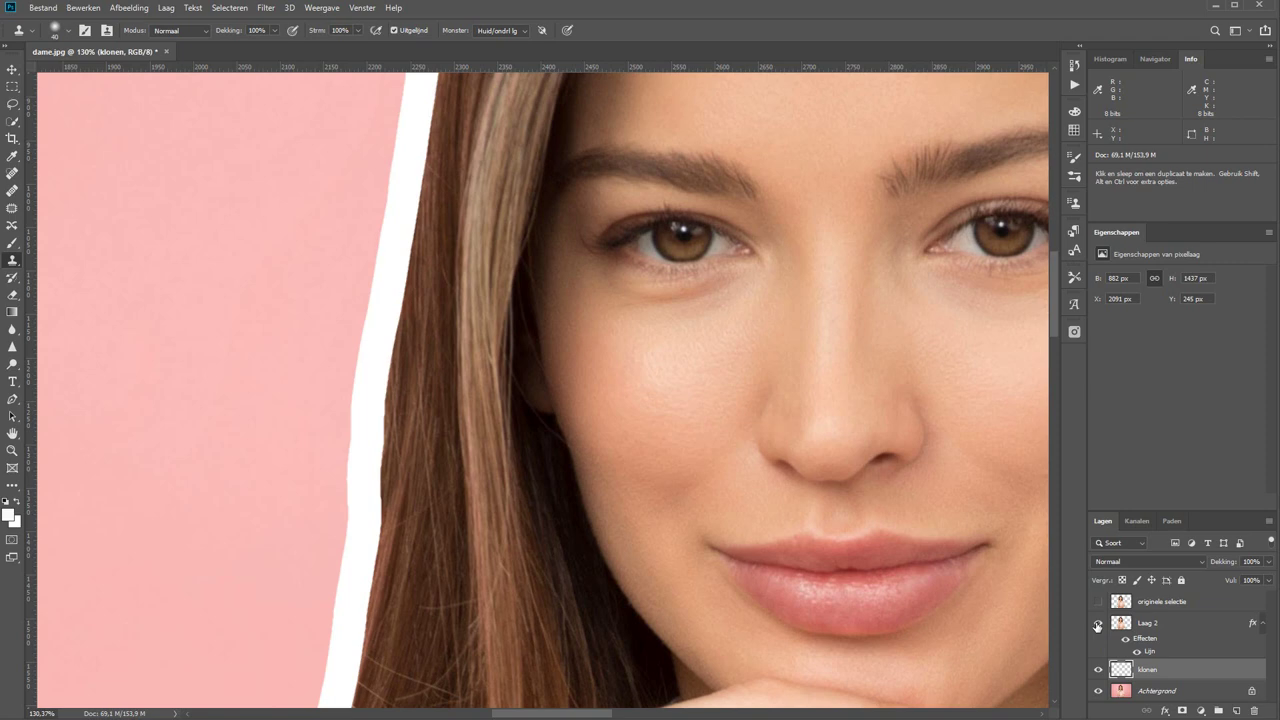
key("ctrl+0")
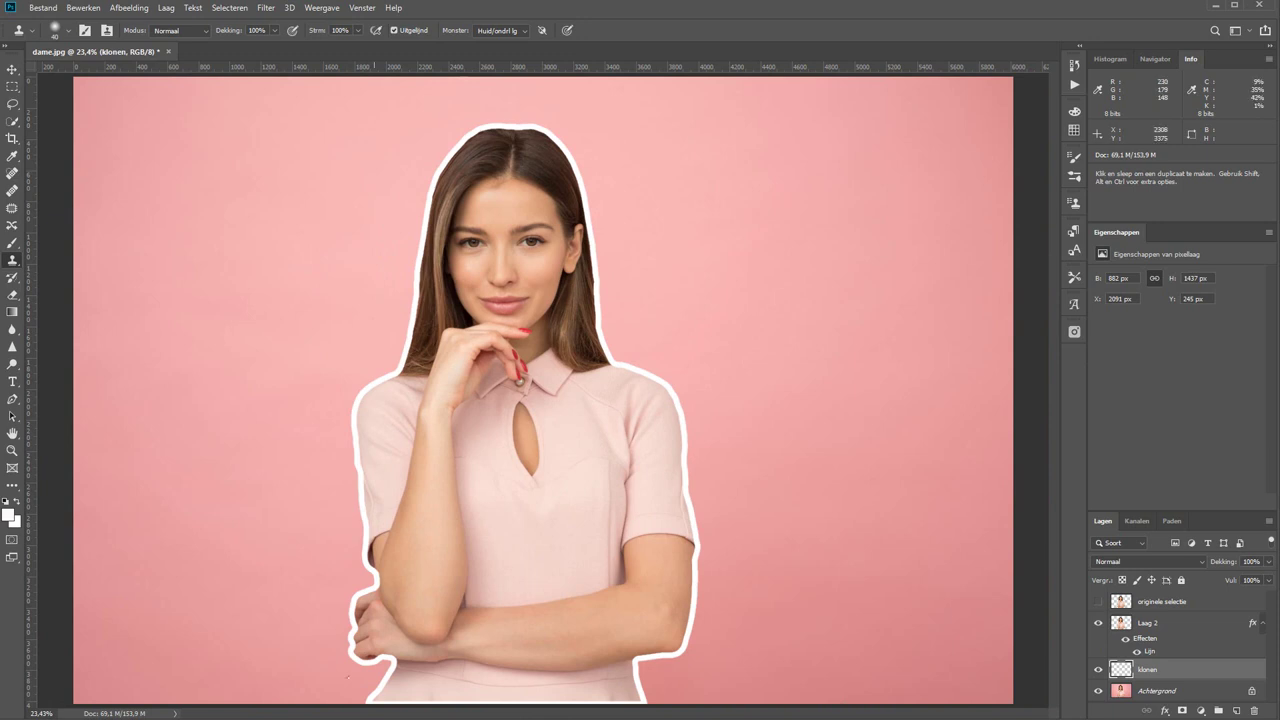
- Copy the bottom strip of Achtergrond to a new Laag 3 and move it above Laag 2
key("z")
left_click_drag(337, 662, 684, 703)
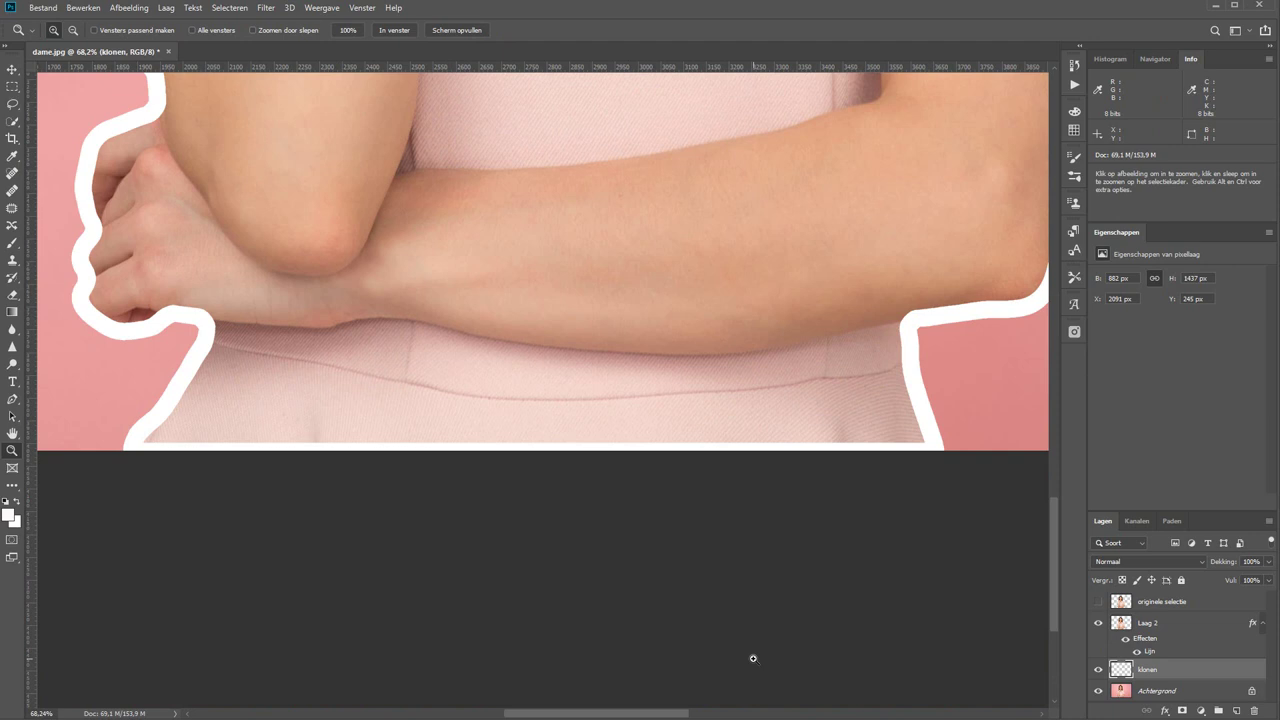
left_click(1175, 691)
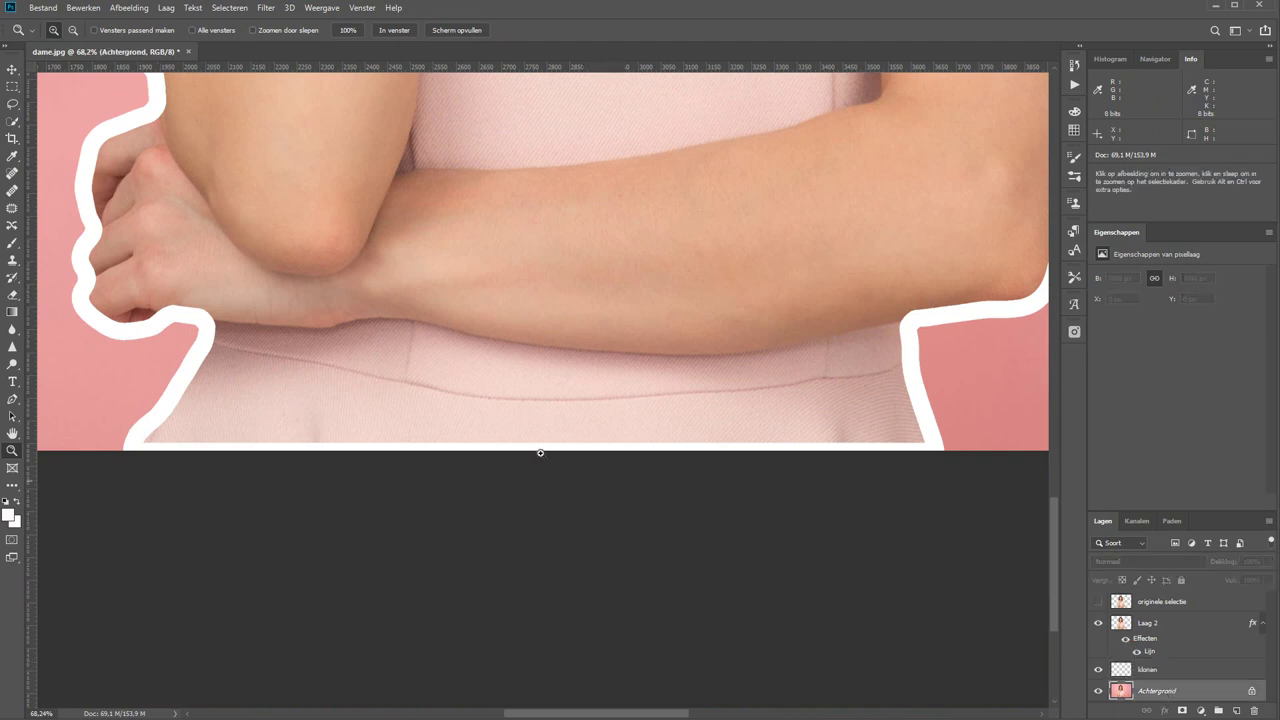
key("m")
left_click_drag(94, 367, 990, 546)
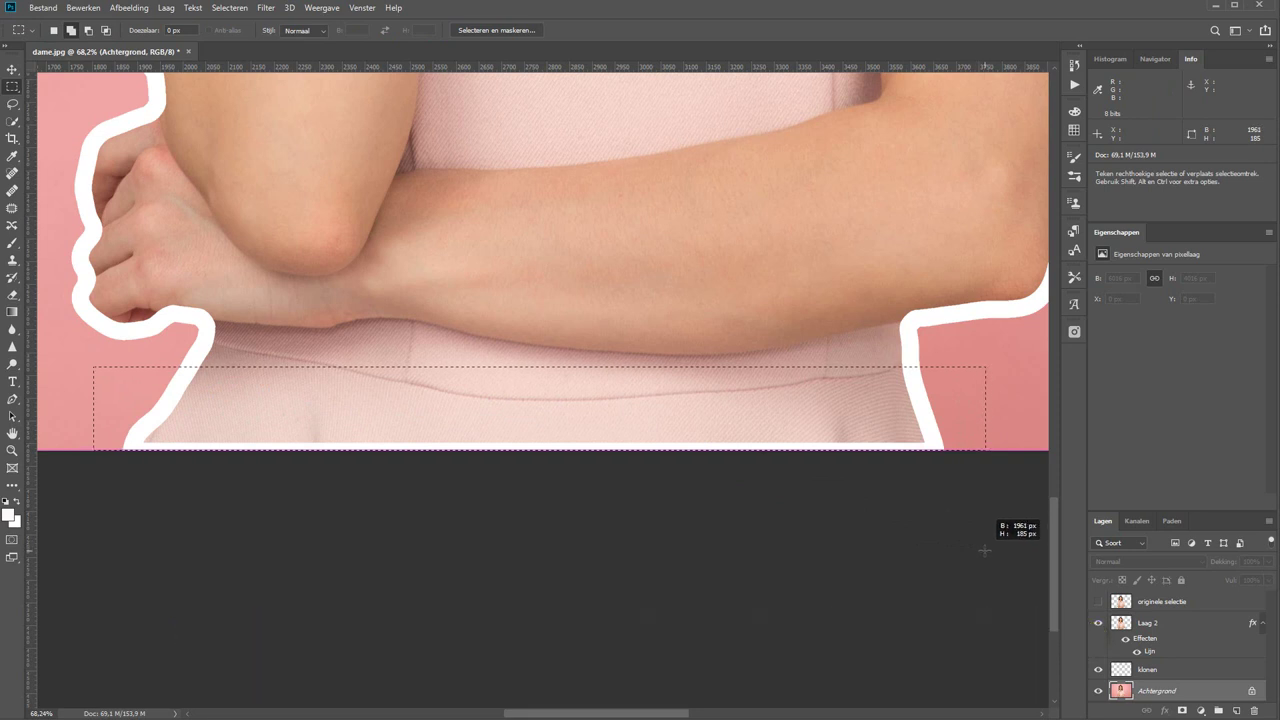
left_click_drag(989, 547, 984, 550)
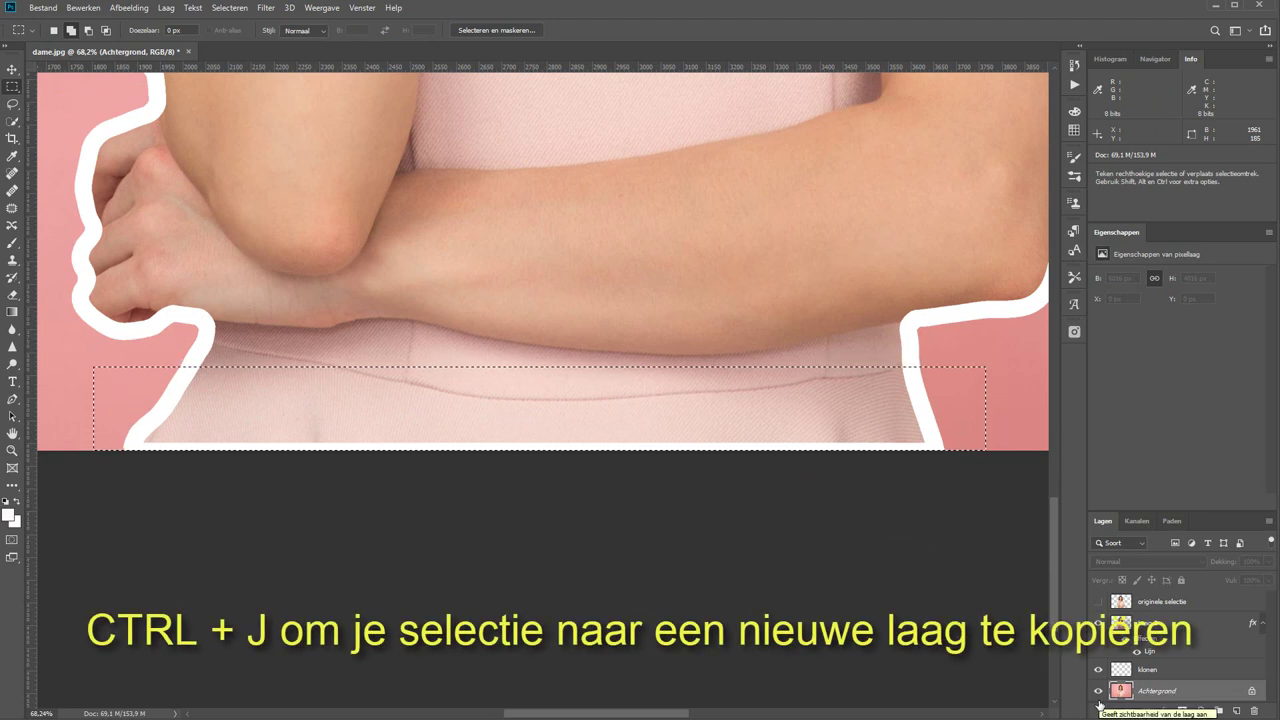
key("ctrl+j")
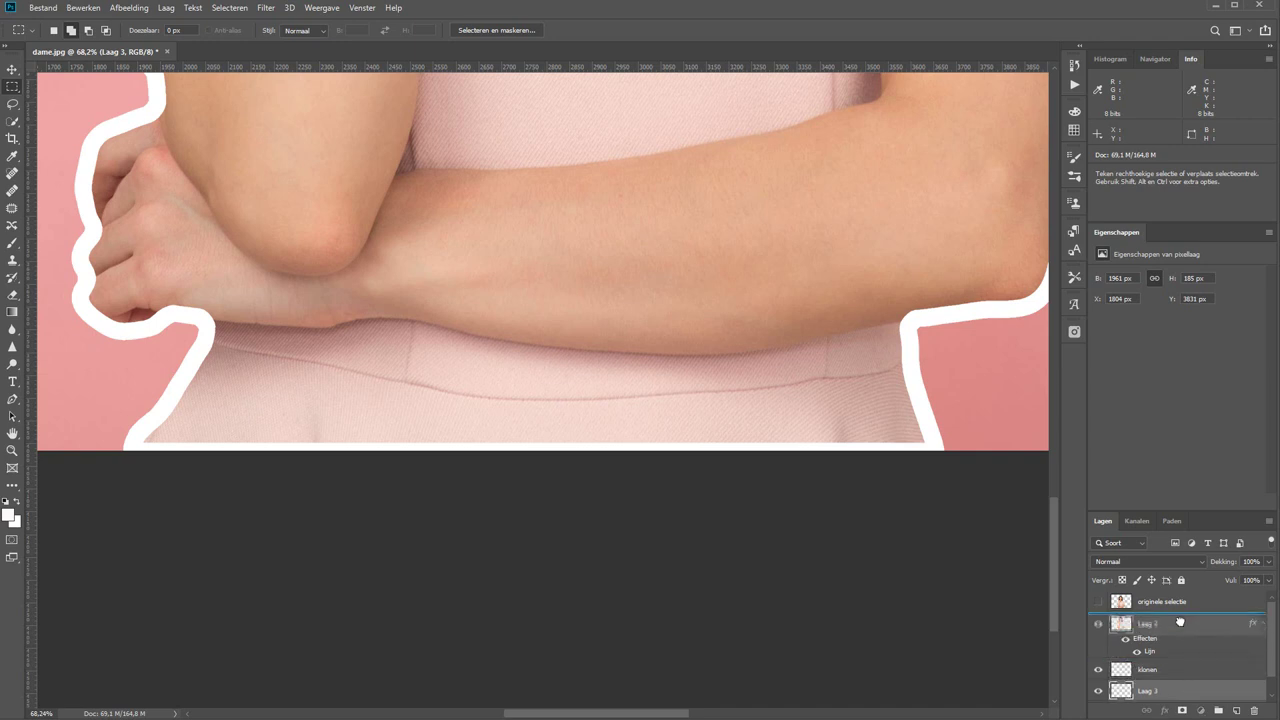
left_click_drag(1182, 691, 1180, 612)
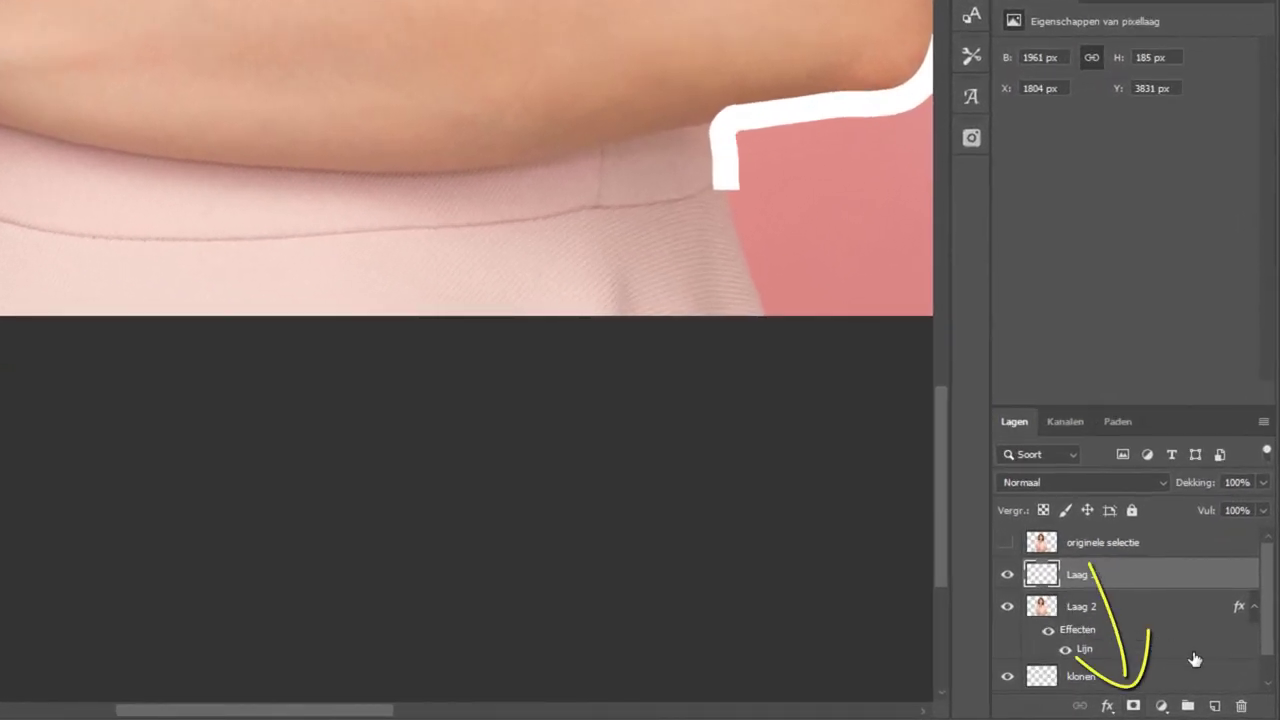
- Add a mask to Laag 3, revealing the outline down one dress edge and hiding it along the bottom
left_click(1133, 707)
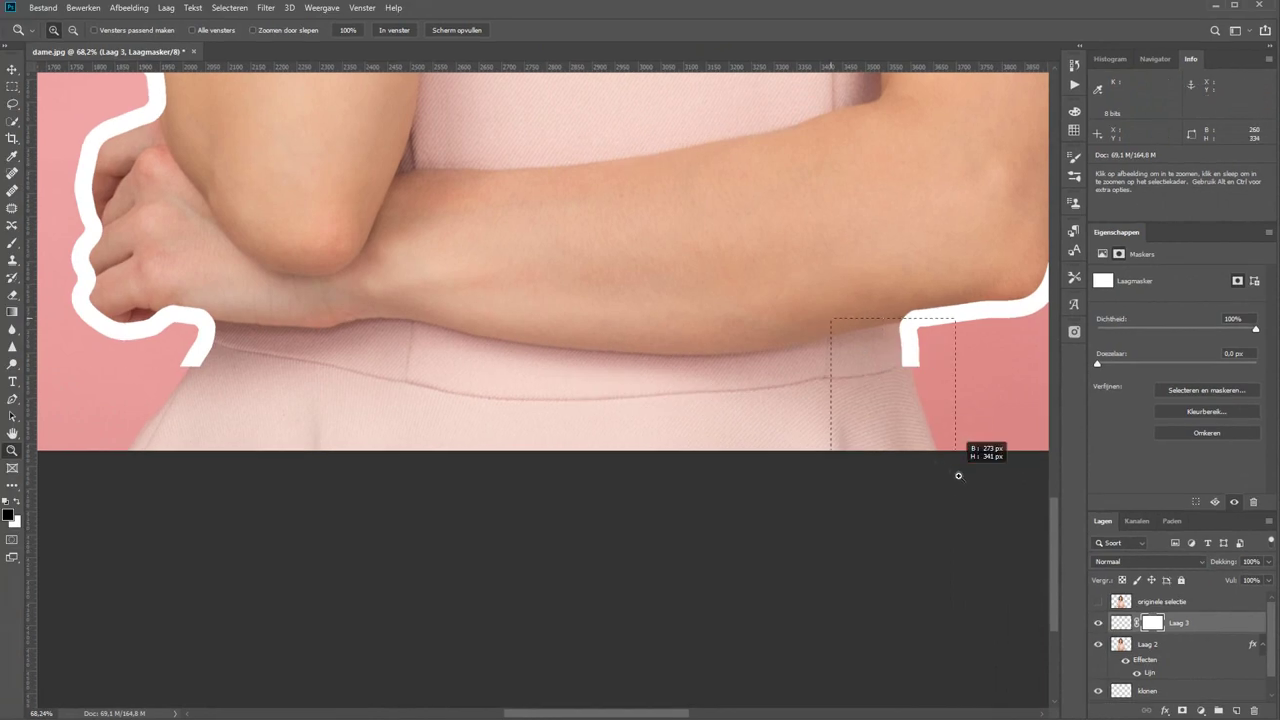
left_click(957, 471)
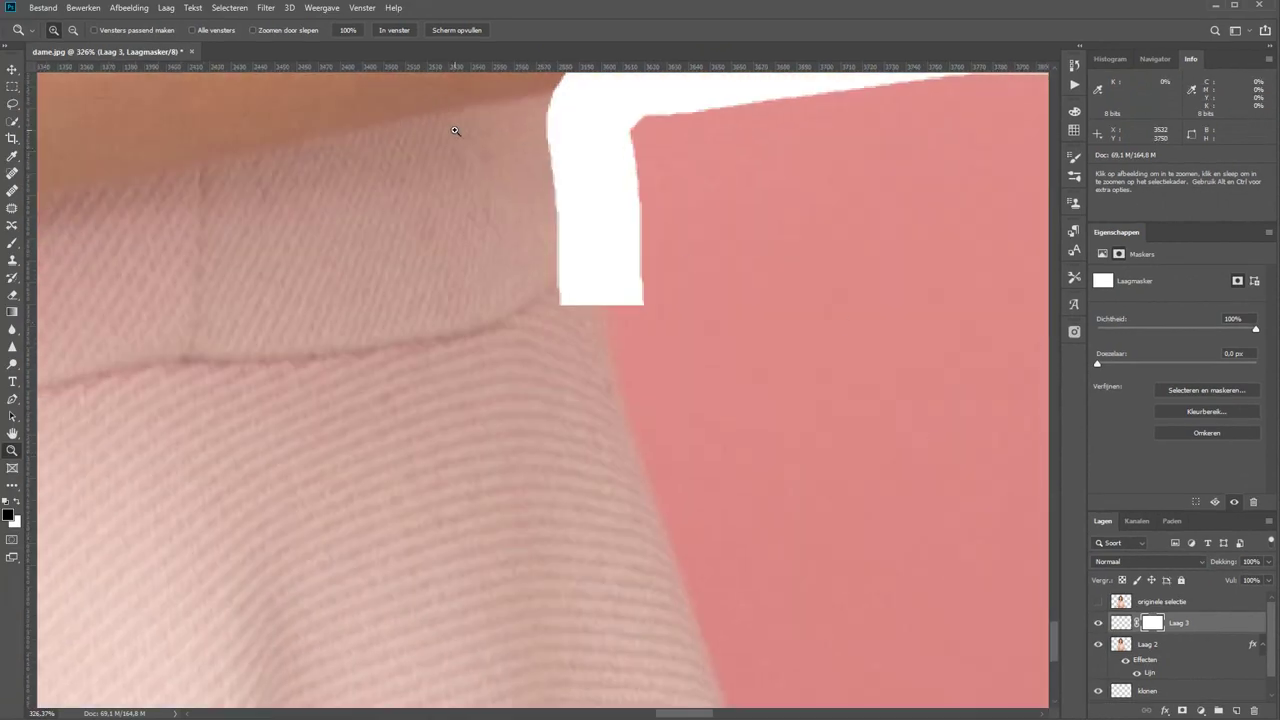
key("b")
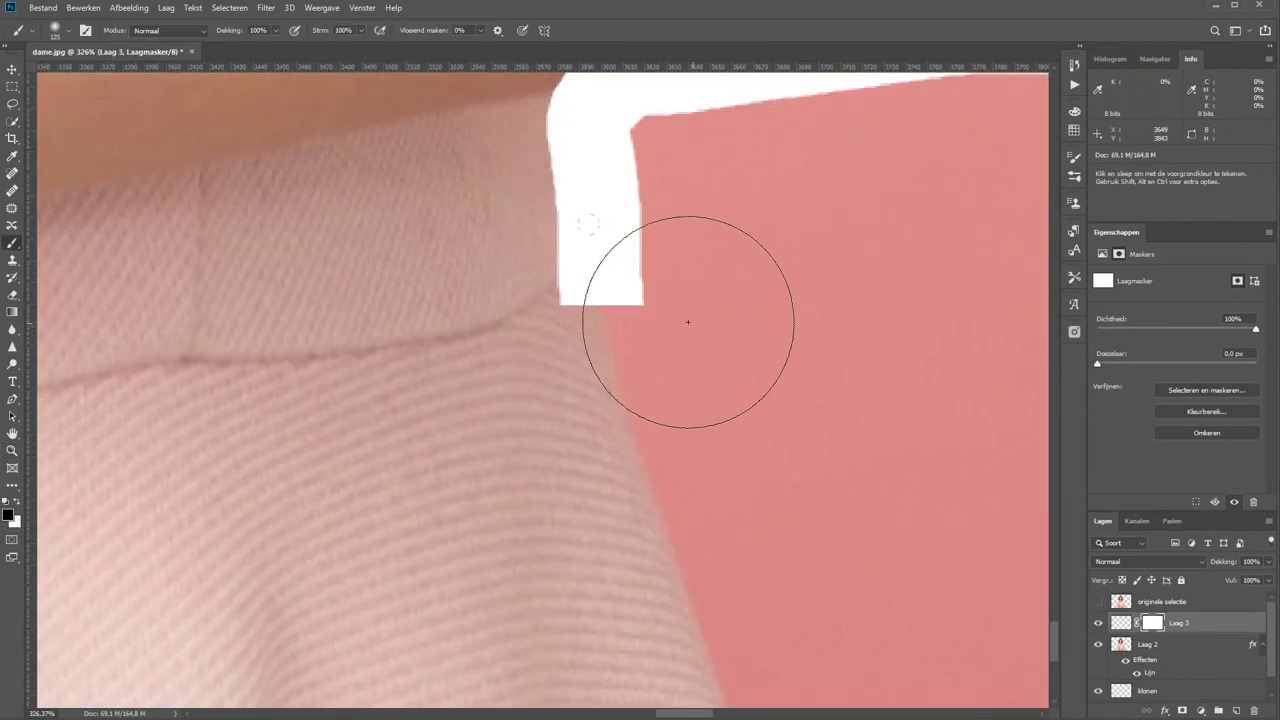
key("bracketleft")
key("bracketleft")
key("bracketleft")
mouse_move(622, 293)
left_mouse_down()
mouse_move(575, 324)
mouse_move(586, 363)
mouse_move(617, 389)
mouse_move(626, 486)
mouse_move(654, 506)
mouse_move(677, 614)
mouse_move(700, 609)
mouse_move(686, 380)
mouse_move(651, 443)
mouse_move(665, 443)
mouse_move(586, 430)
mouse_move(525, 440)
mouse_move(551, 437)
left_mouse_up()
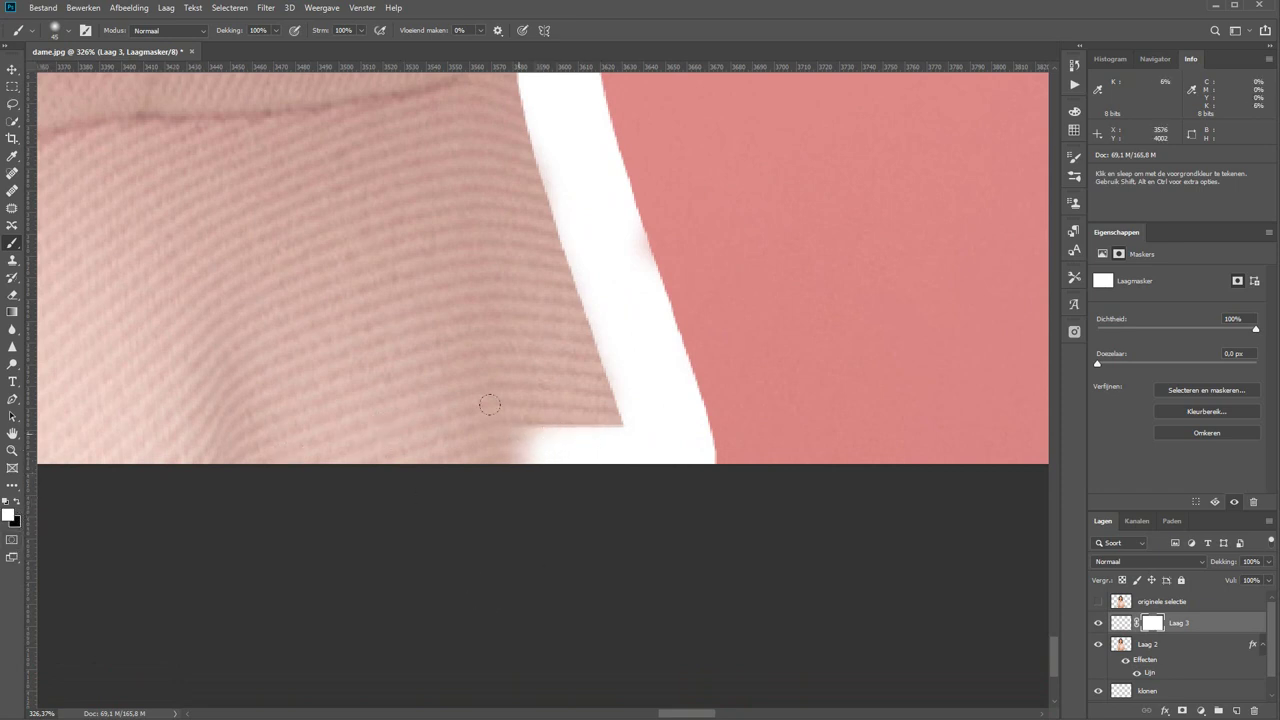
left_click_drag(500, 440, 618, 440)
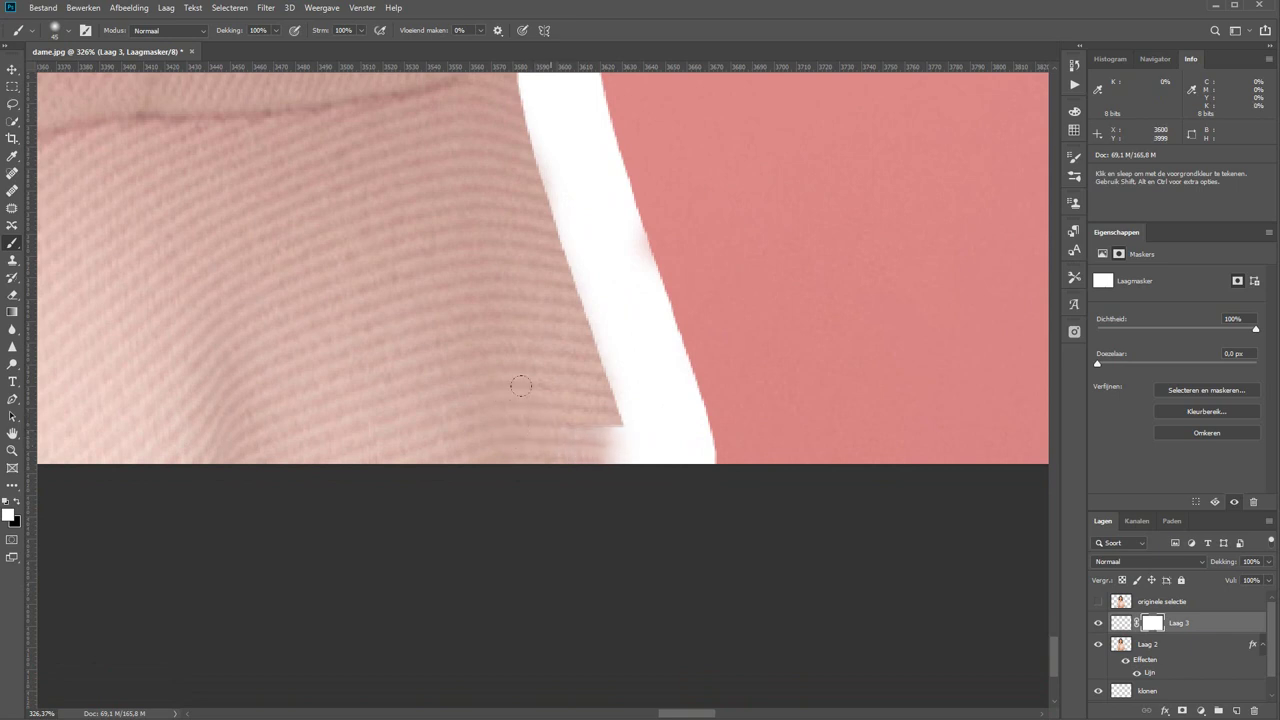
right_click(555, 412)
left_click_drag(646, 482, 685, 483)
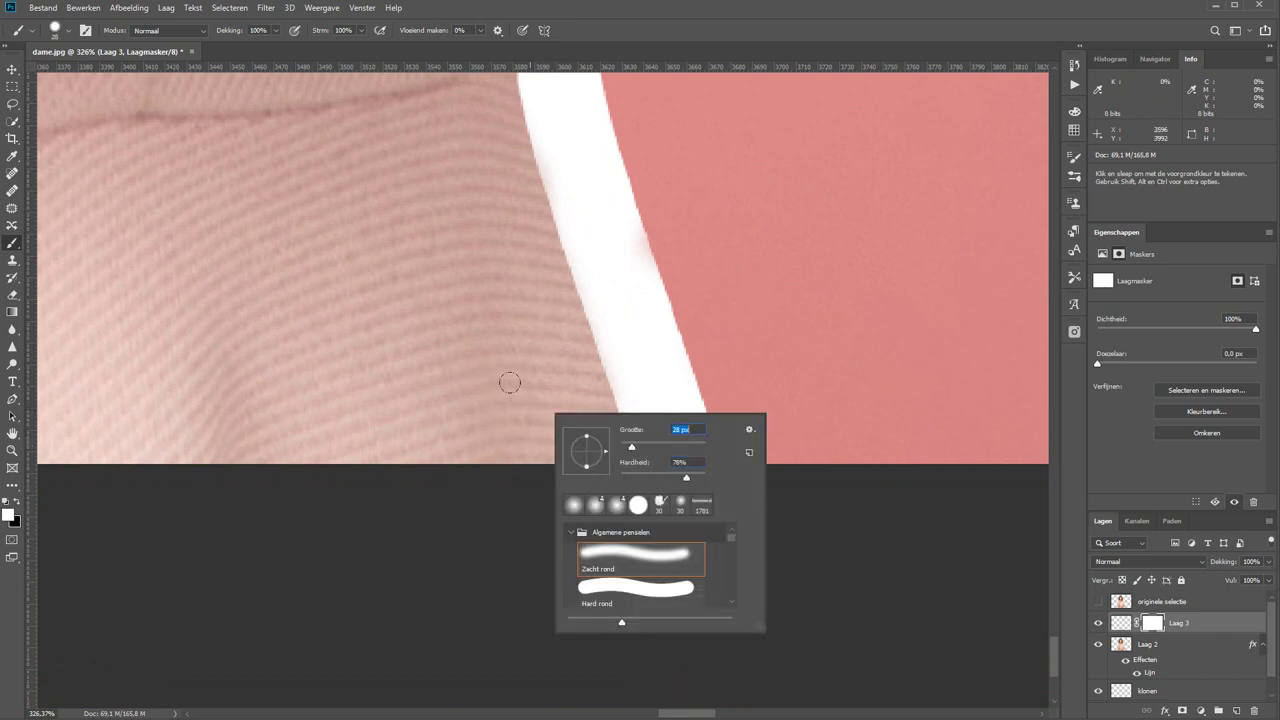
key("Return")
mouse_move(557, 434)
left_mouse_down()
mouse_move(571, 437)
mouse_move(571, 420)
mouse_move(580, 446)
mouse_move(574, 431)
left_mouse_up()
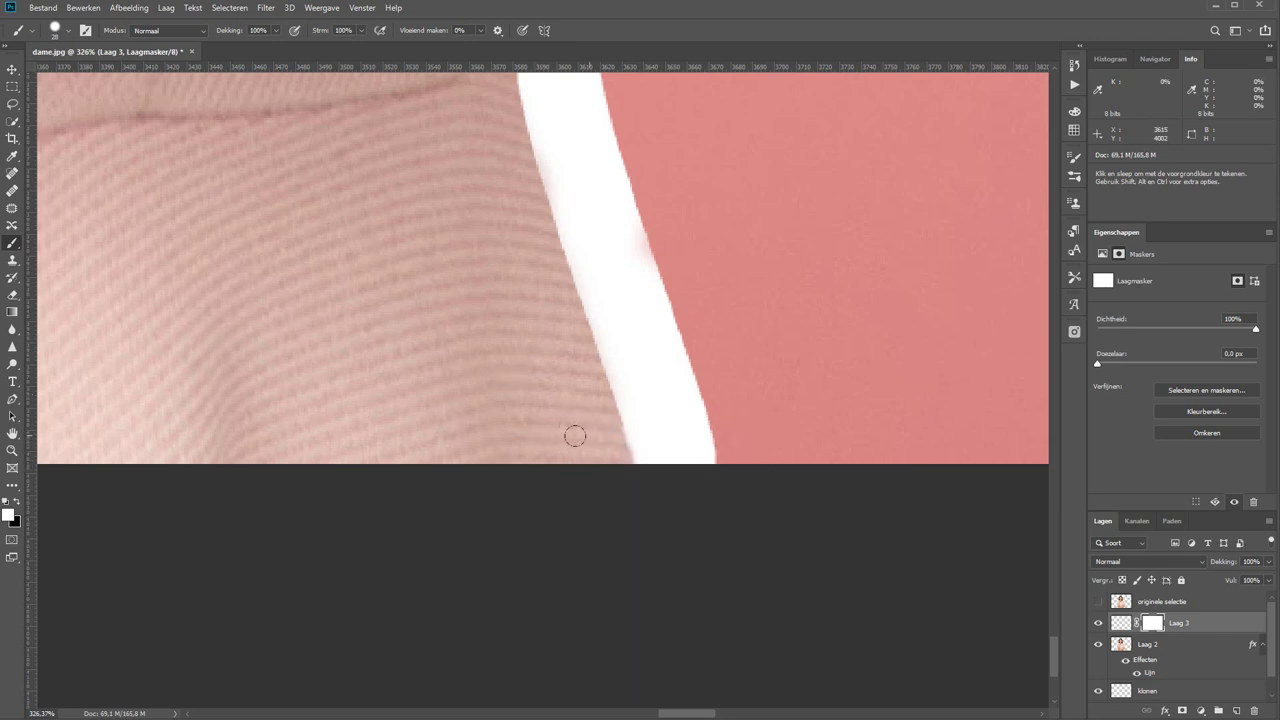
- Paint the mask to continue the white outline down the left dress edge
mouse_move(266, 386)
left_mouse_down()
mouse_move(934, 400)
mouse_move(987, 413)
left_mouse_up()
left_click_drag(620, 383, 646, 569)
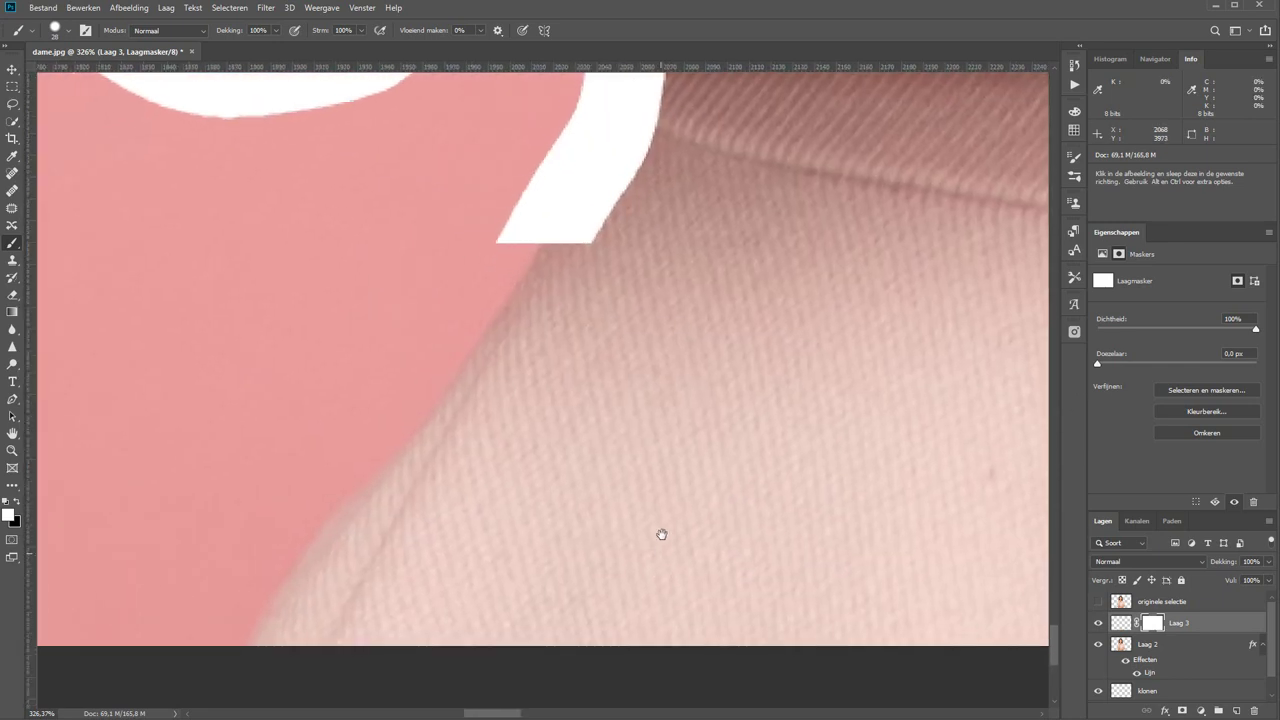
mouse_move(514, 220)
left_mouse_down()
mouse_move(457, 283)
mouse_move(553, 196)
mouse_move(480, 349)
mouse_move(485, 395)
left_mouse_up()
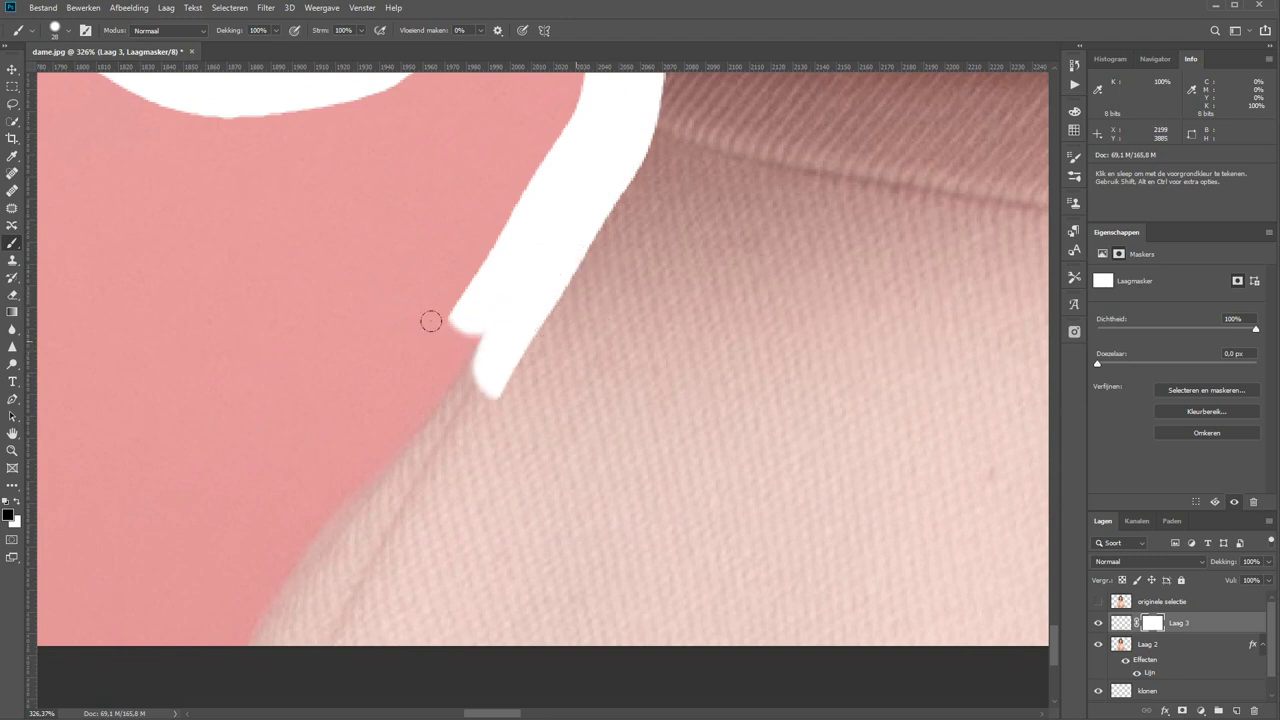
mouse_move(476, 300)
left_mouse_down()
mouse_move(463, 380)
mouse_move(457, 363)
mouse_move(366, 491)
mouse_move(368, 476)
mouse_move(277, 543)
mouse_move(240, 606)
mouse_move(251, 523)
mouse_move(366, 417)
mouse_move(349, 417)
mouse_move(273, 597)
mouse_move(274, 614)
mouse_move(330, 627)
left_mouse_up()
key("x")
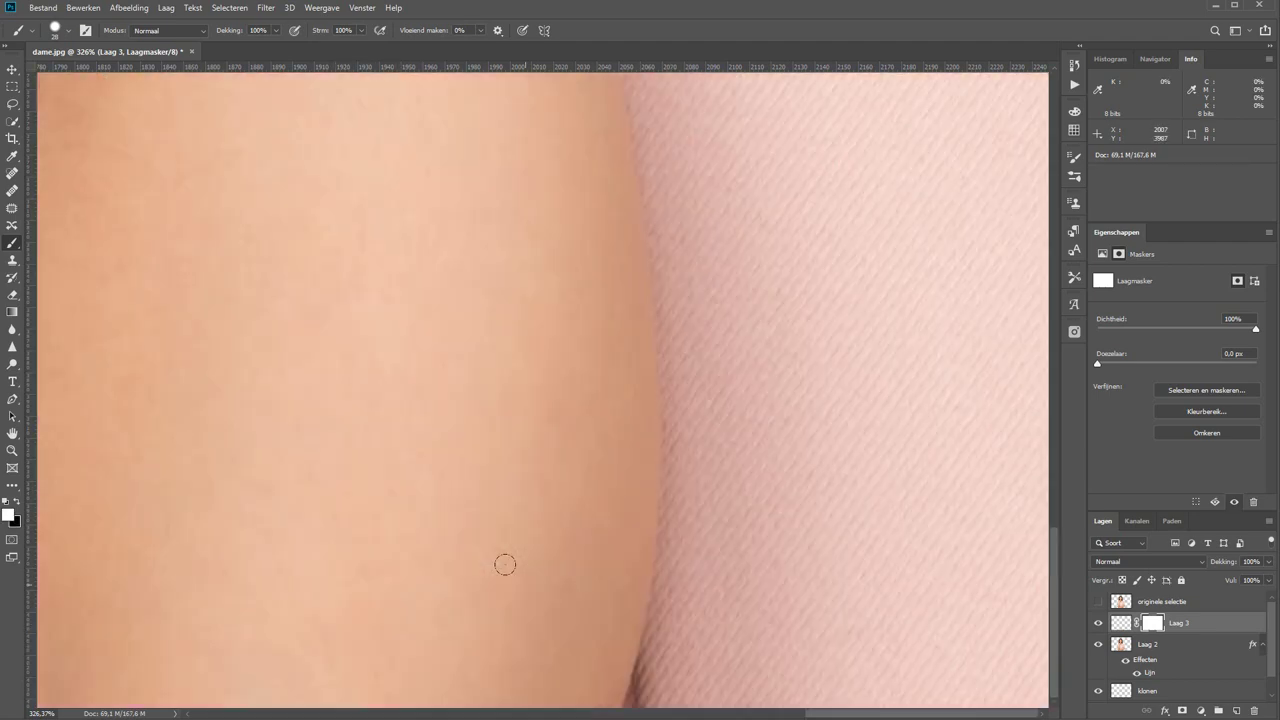
key("ctrl+0")
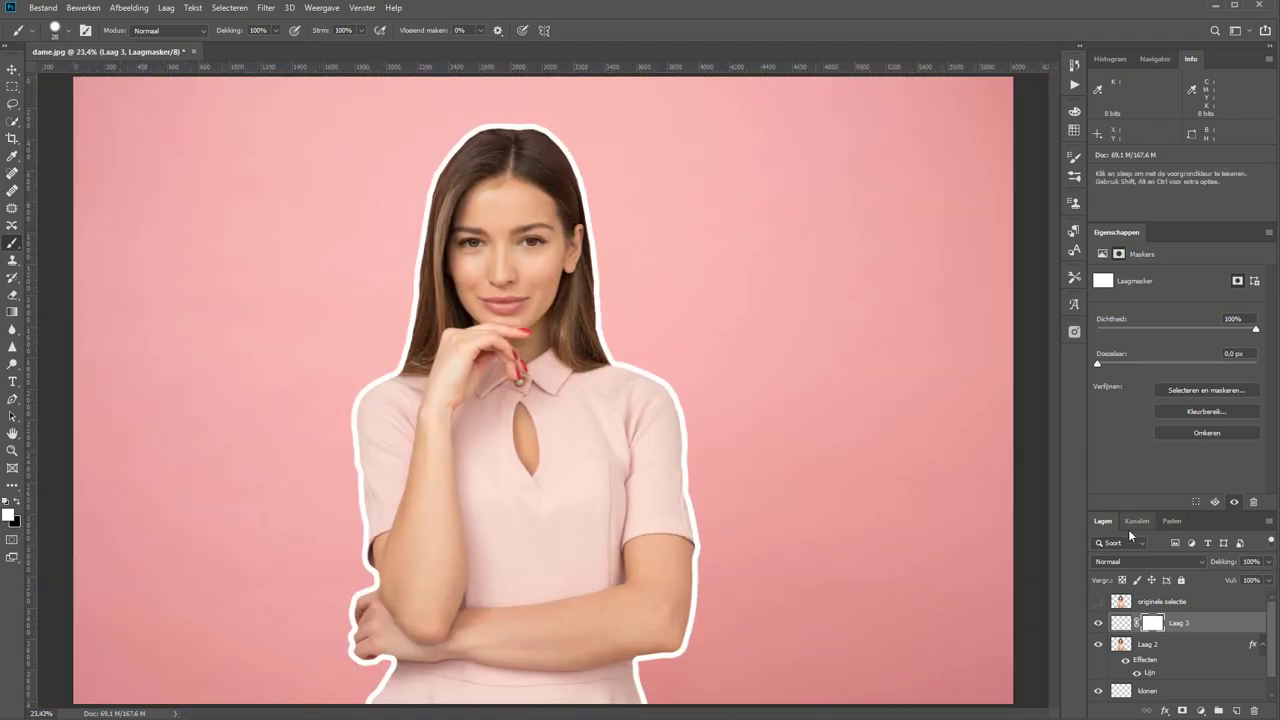
- Raise Laag 2's Lijn stroke size from 35 to 57 px in Laagstijl
double_click(1150, 674)
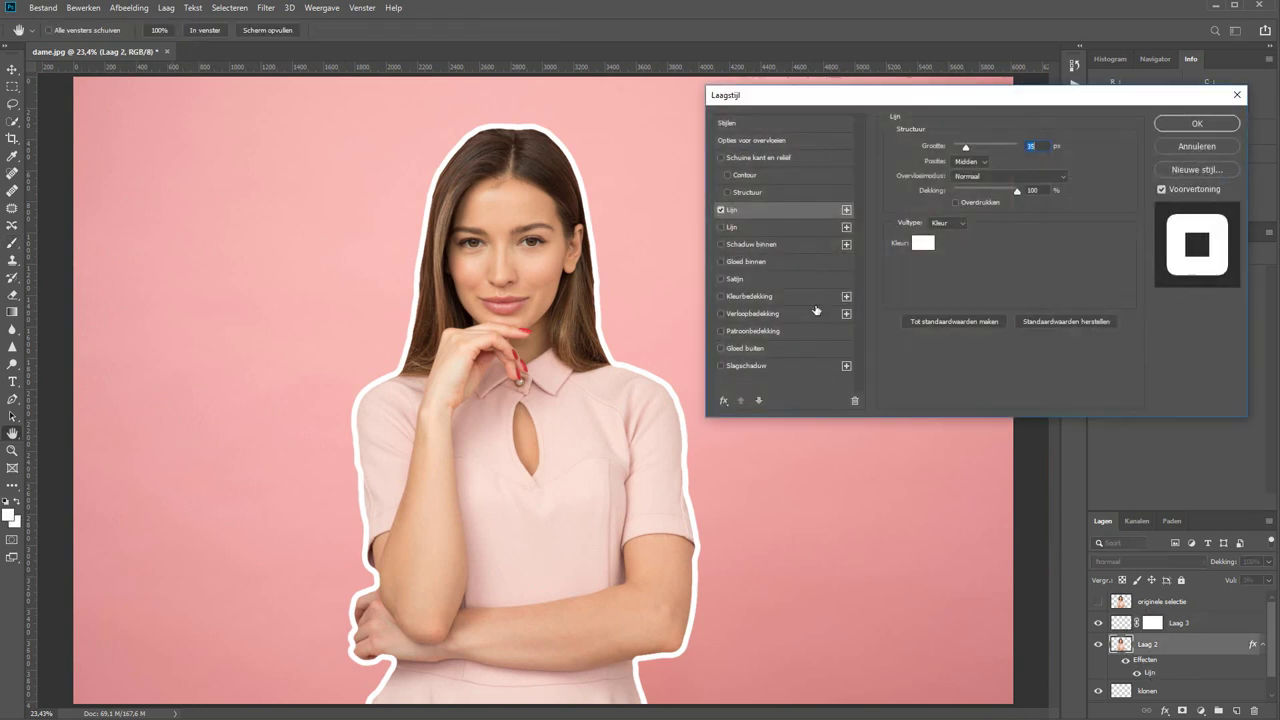
left_click_drag(965, 151, 971, 149)
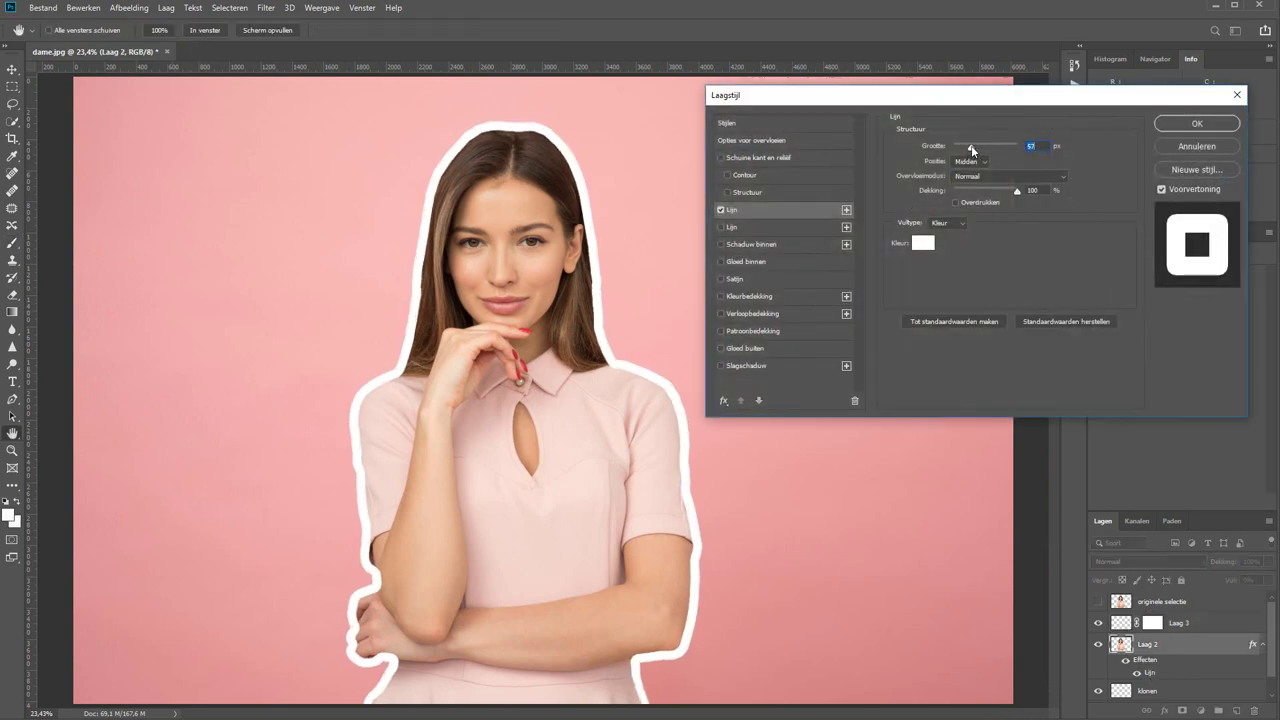
left_click(1196, 124)
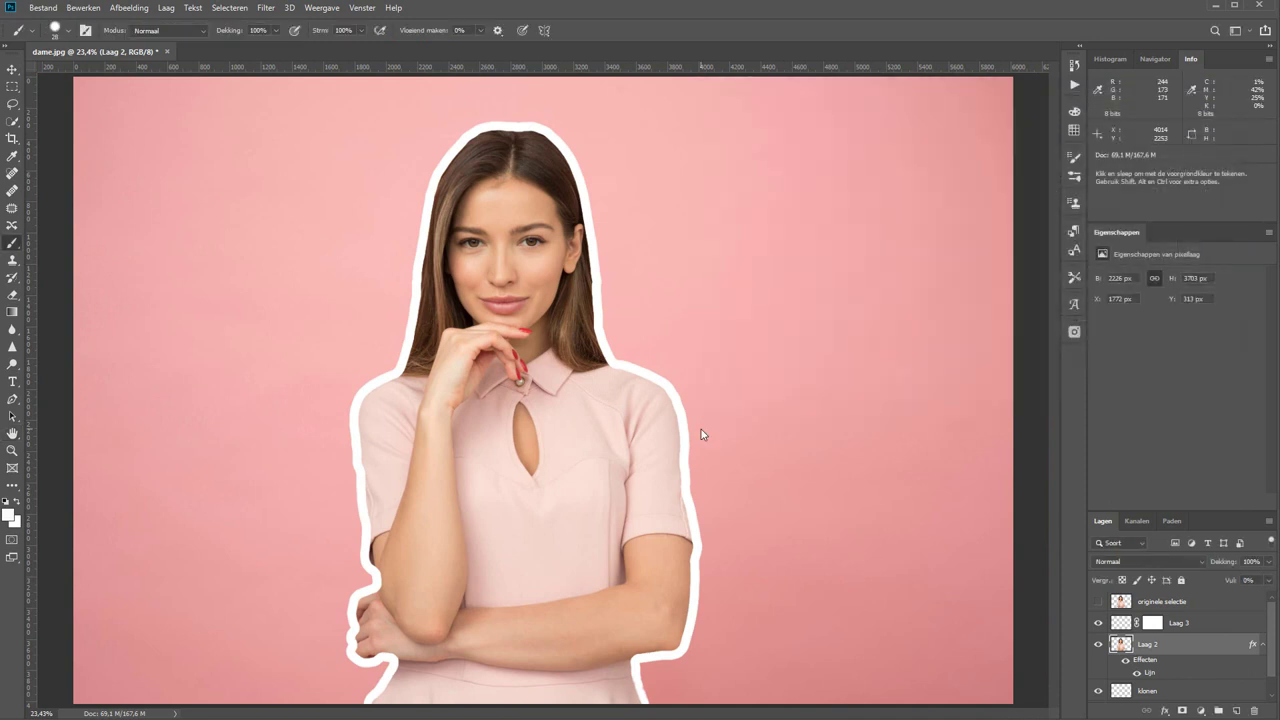